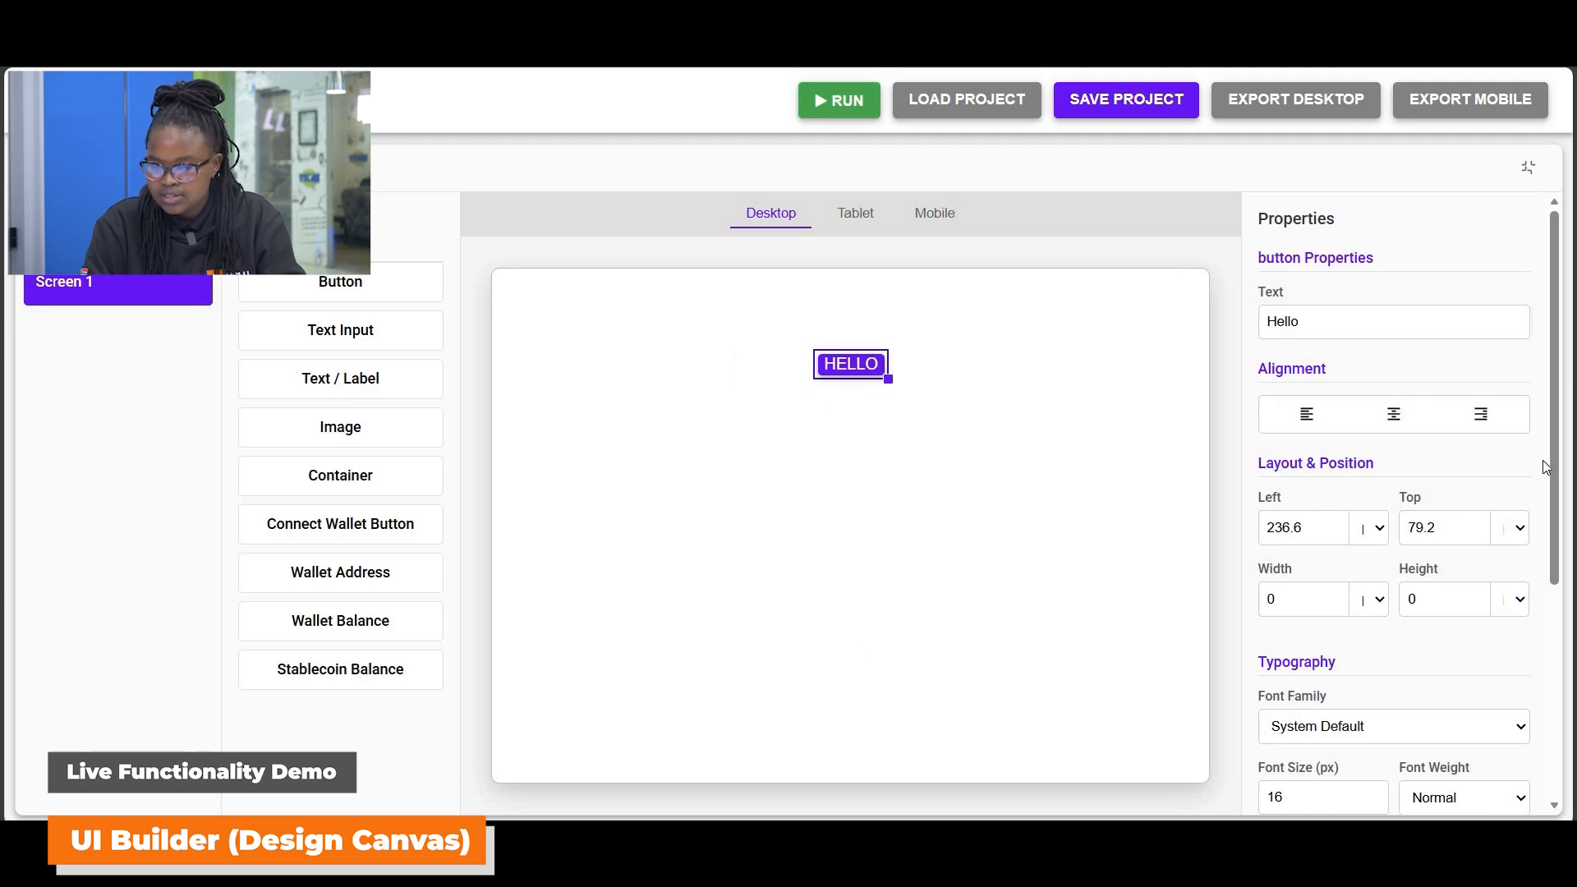
# Delete the Hello button from the desktop canvas.
pyautogui.moveTo(1551, 501); pyautogui.dragTo(1558, 636)
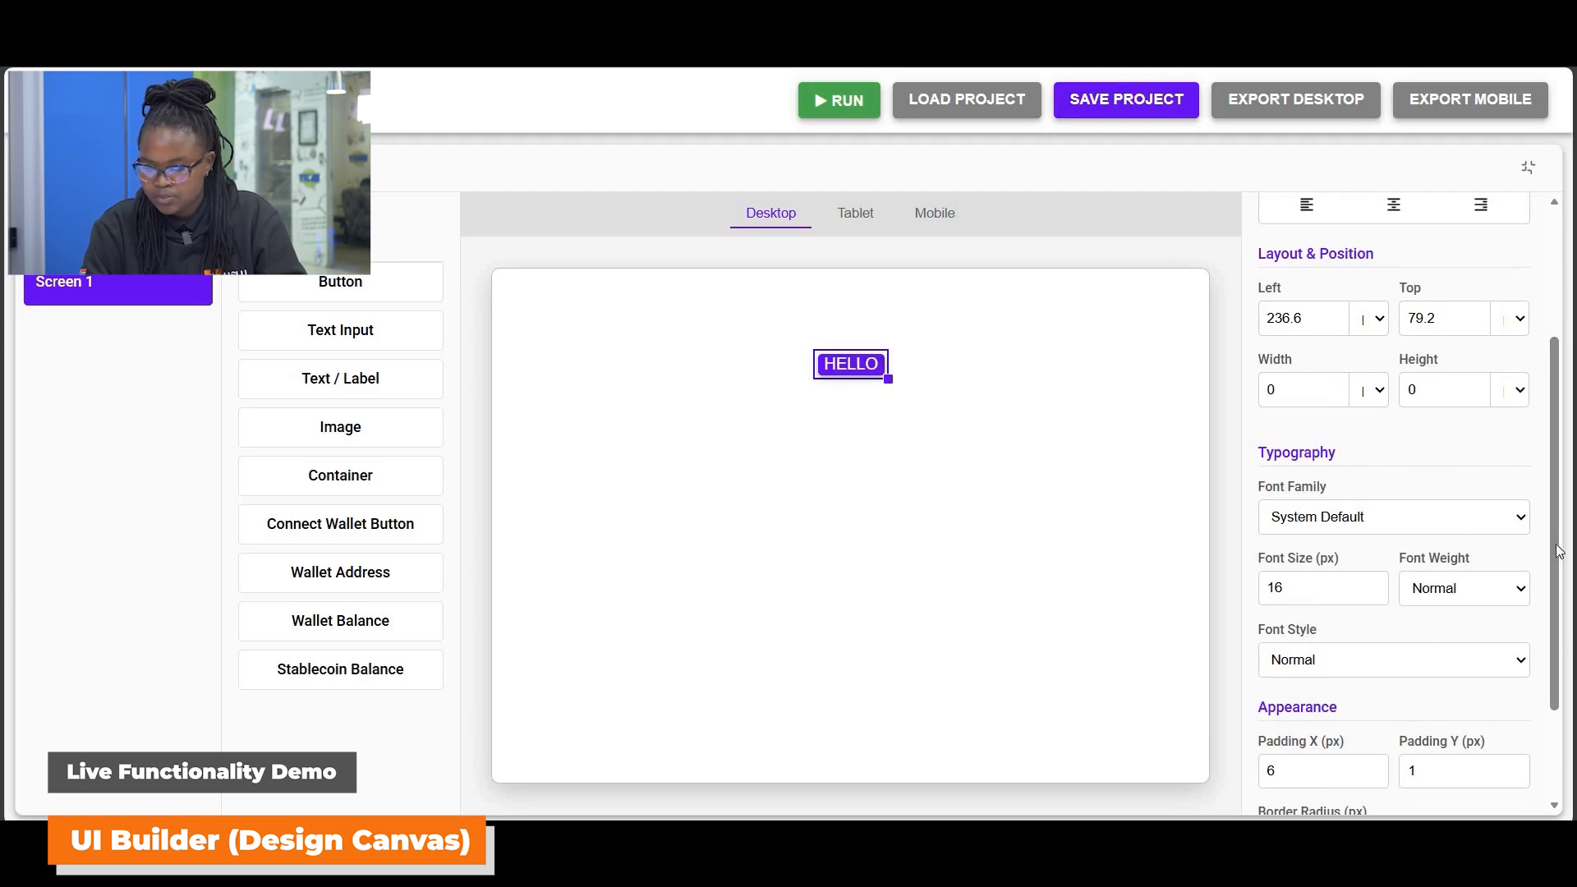
pyautogui.scroll(-2, 1512, 624)
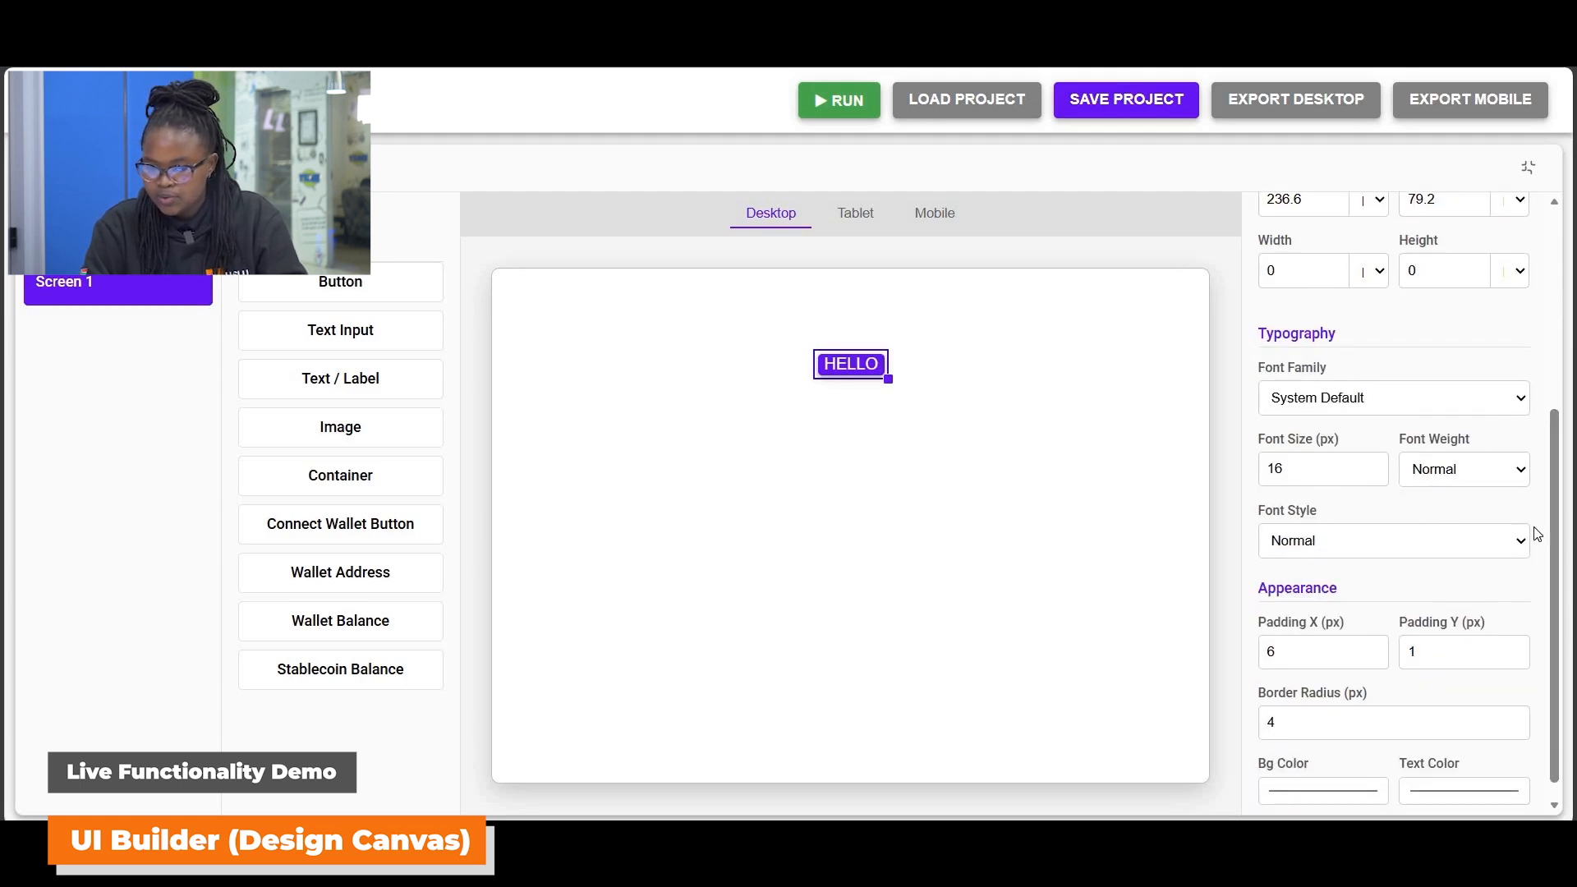
pyautogui.scroll(-1, 1560, 583)
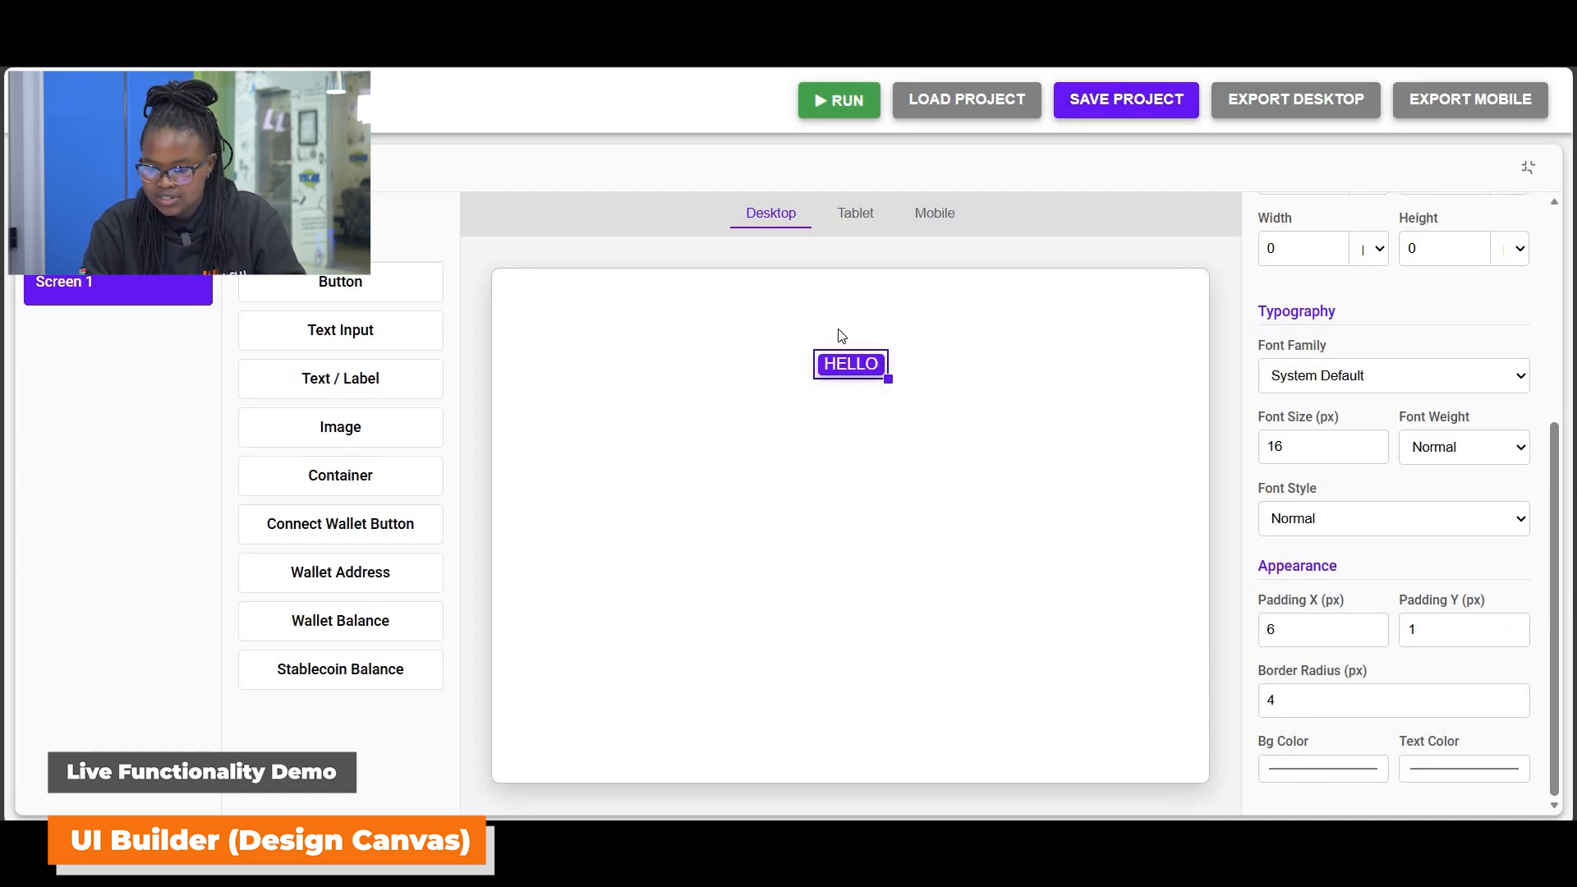
pyautogui.press('Delete')
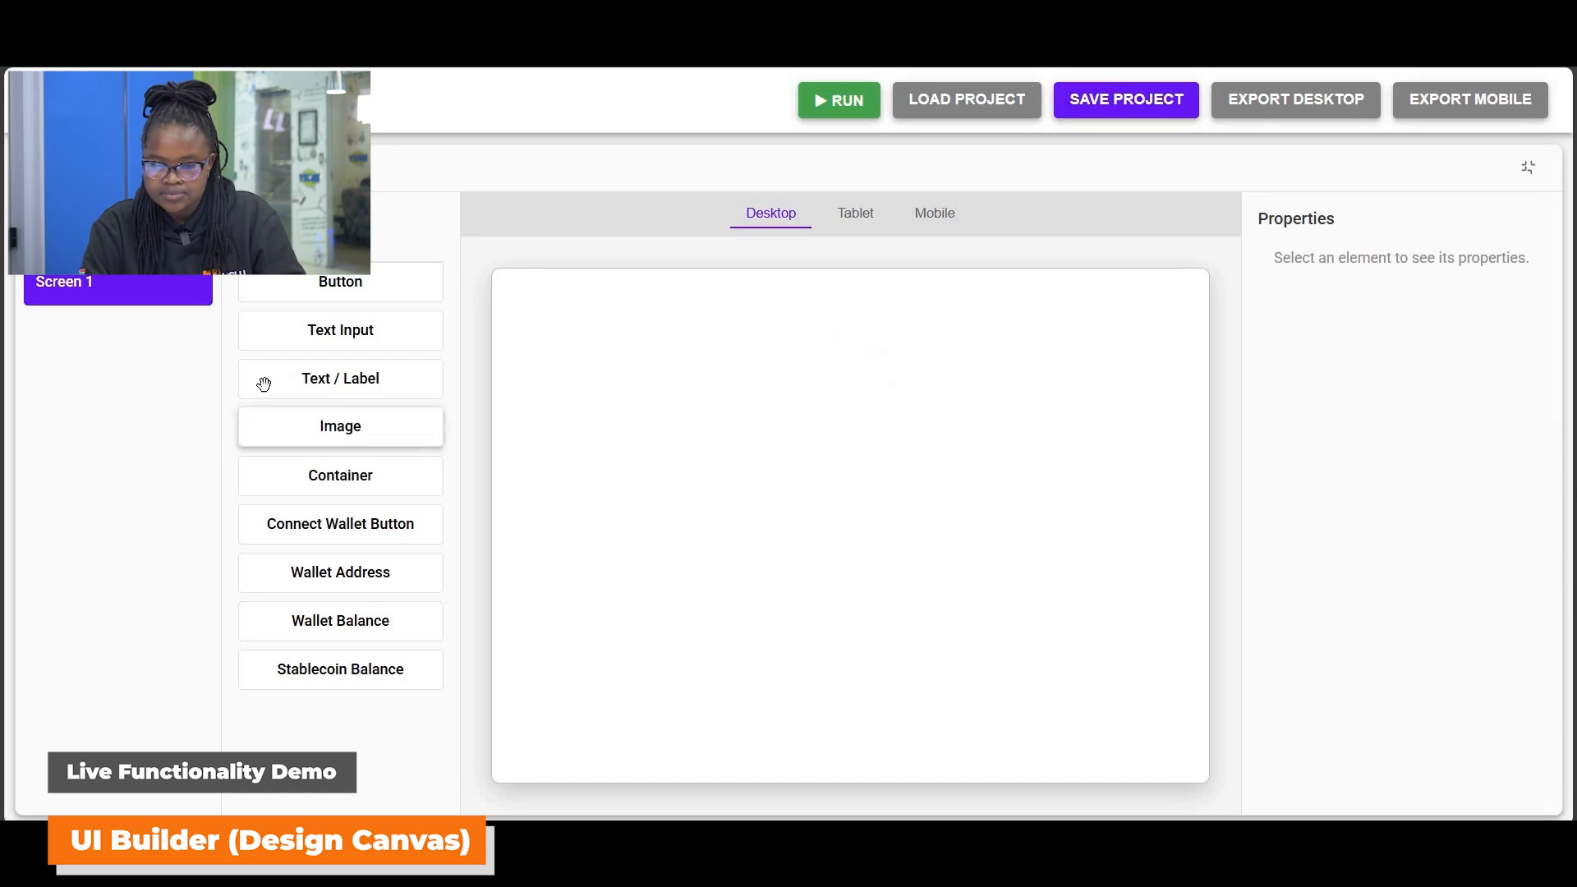
pyautogui.moveTo(366, 475); pyautogui.dragTo(748, 419)
pyautogui.click(761, 507)
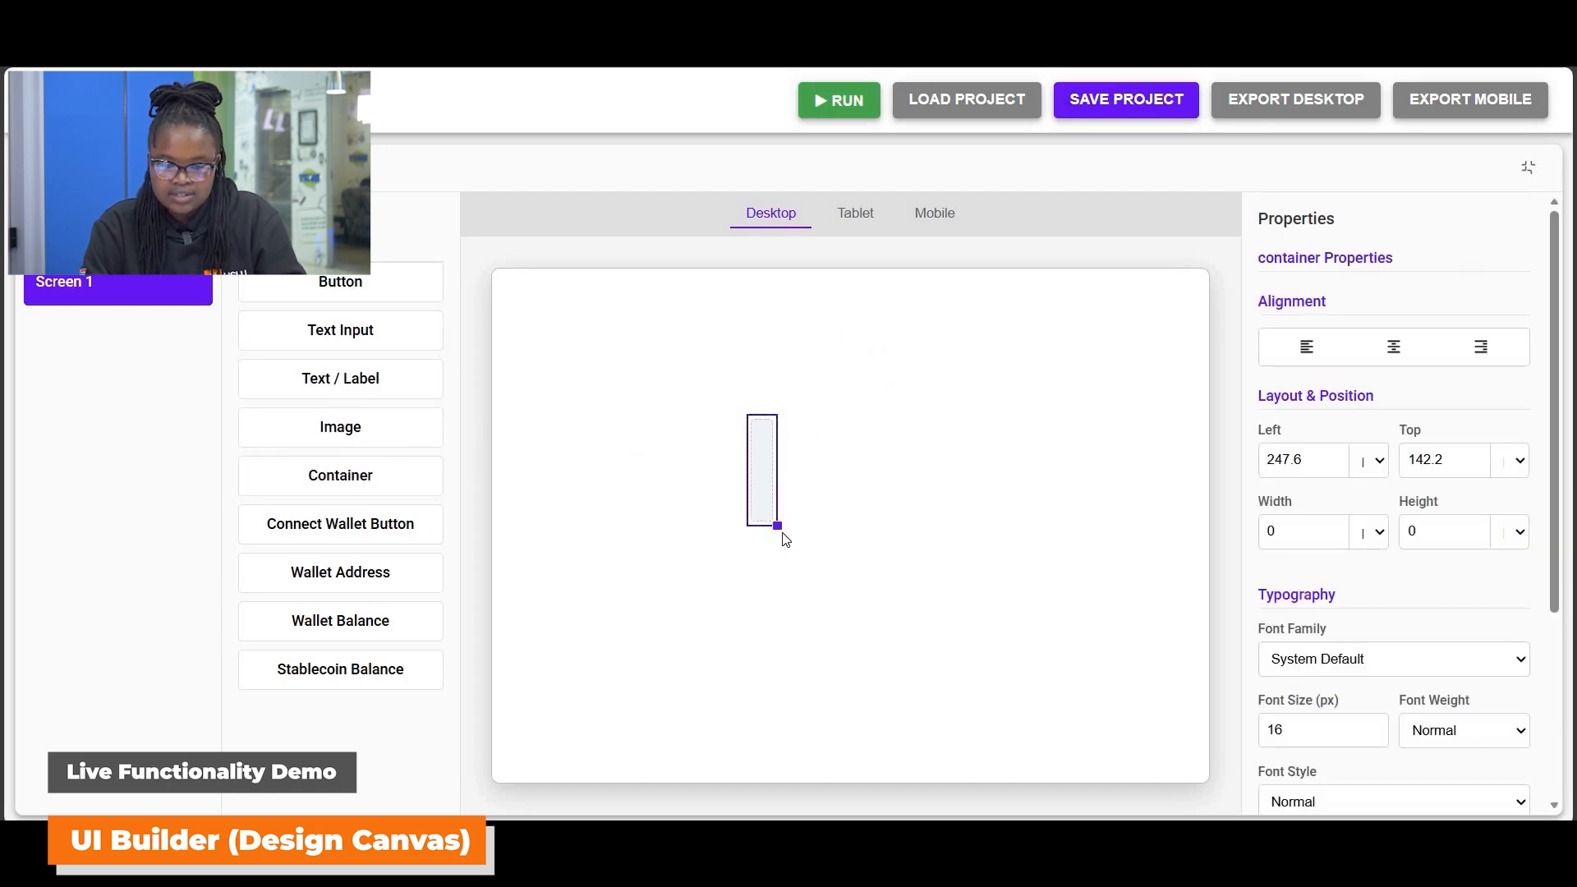
pyautogui.moveTo(850, 520); pyautogui.dragTo(994, 464)
pyautogui.click(902, 476)
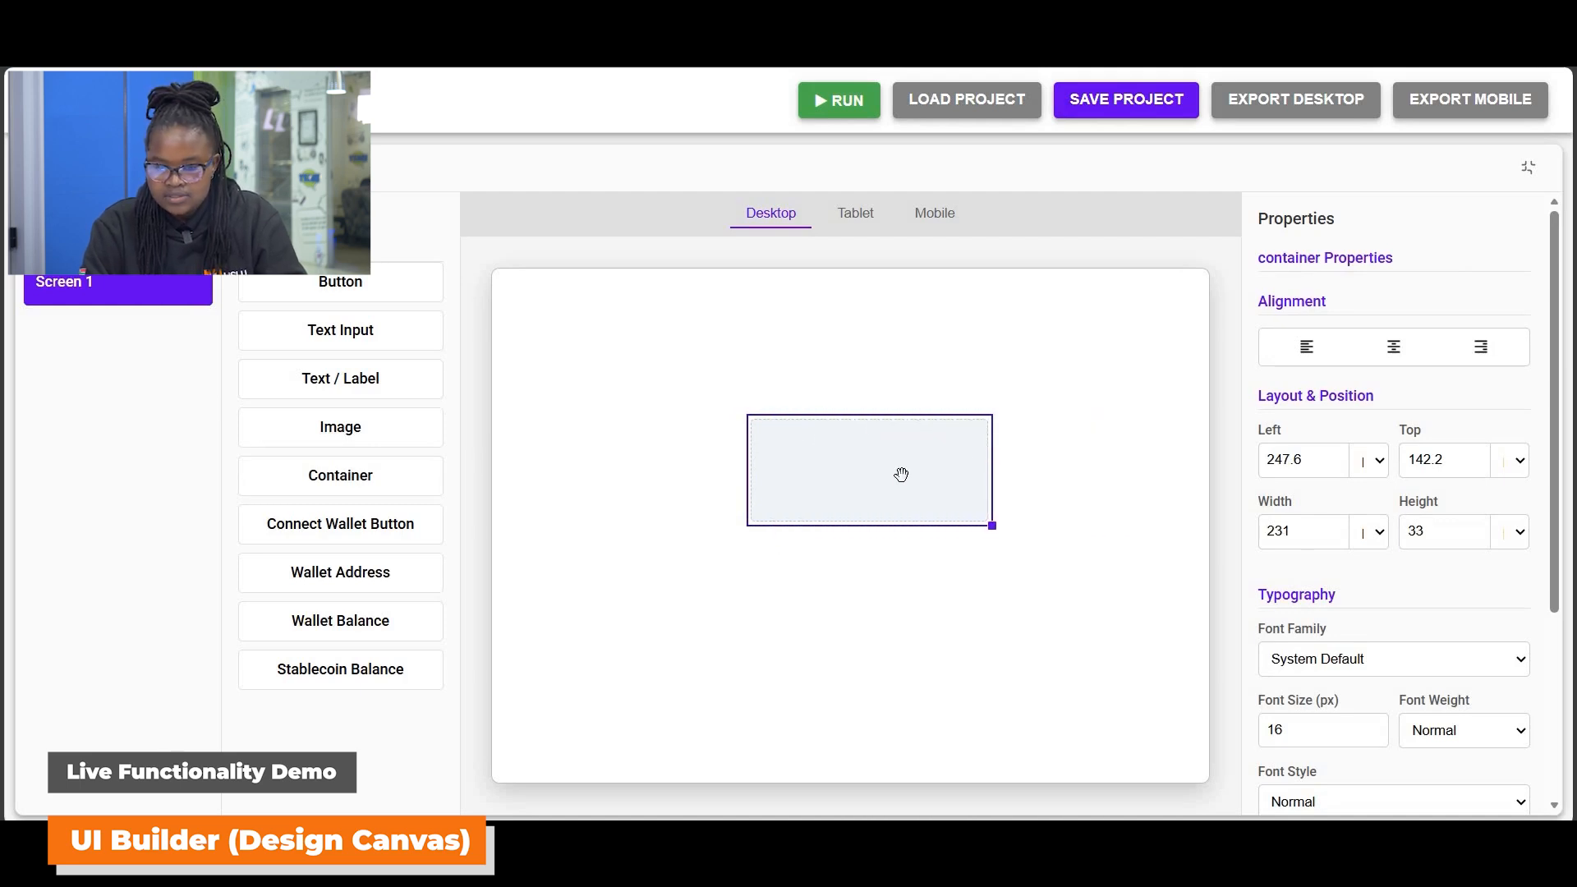
pyautogui.press('Delete')
# Add a button near the middle of the desktop canvas and enlarge it to about 202 by 81.
pyautogui.moveTo(340, 282); pyautogui.dragTo(816, 466)
pyautogui.click(857, 433)
pyautogui.moveTo(936, 557); pyautogui.dragTo(1002, 499)
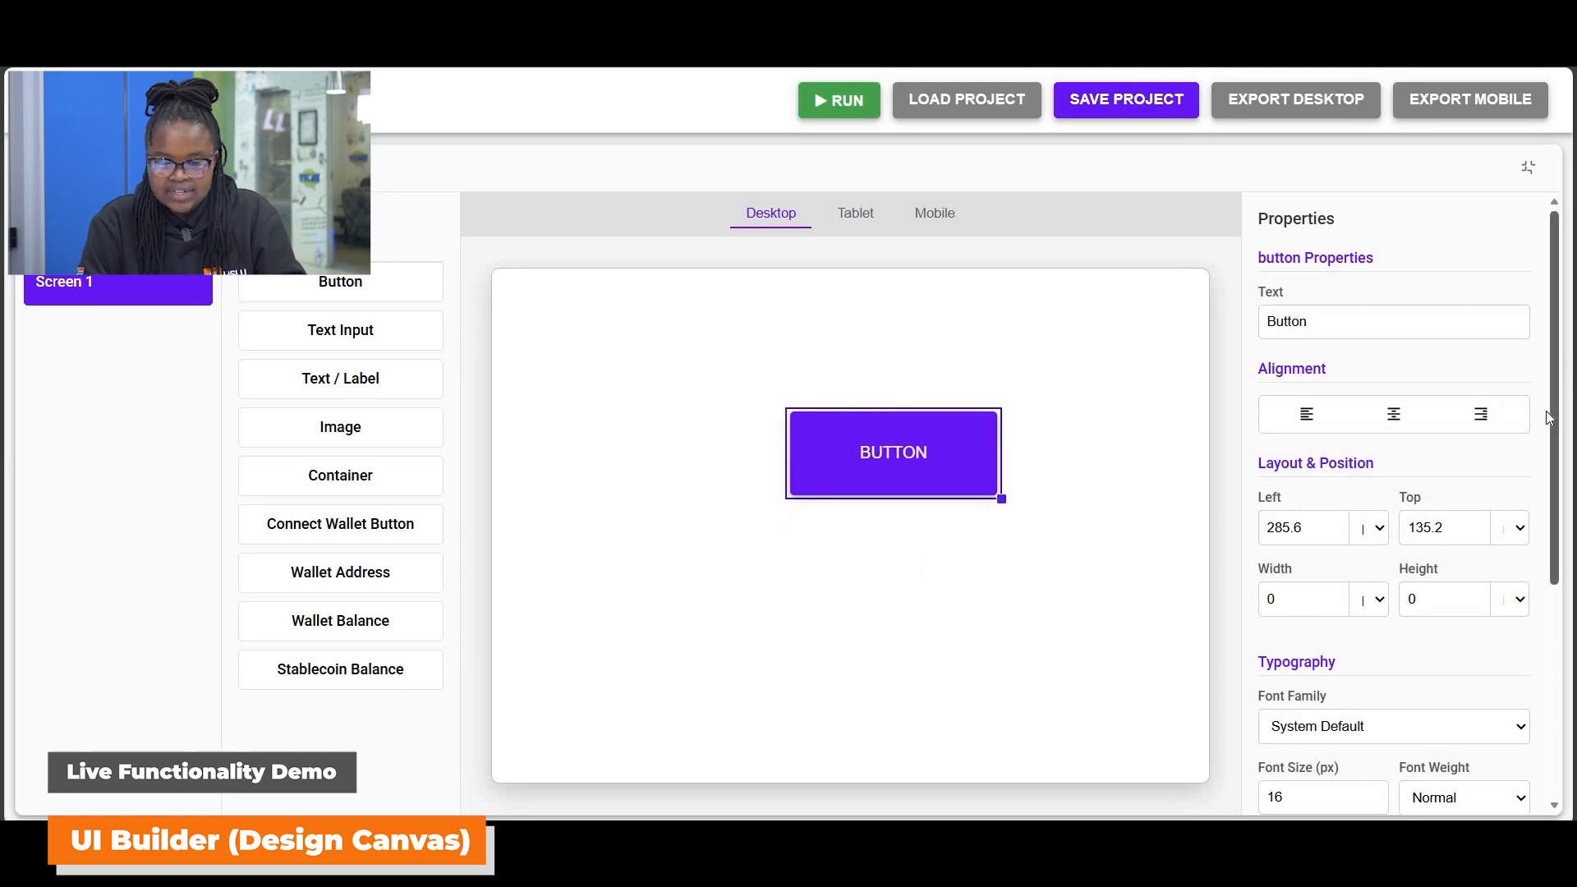
# Set the button's border radius to 30 px and keep its normal font style.
pyautogui.scroll(-4, 1550, 415)
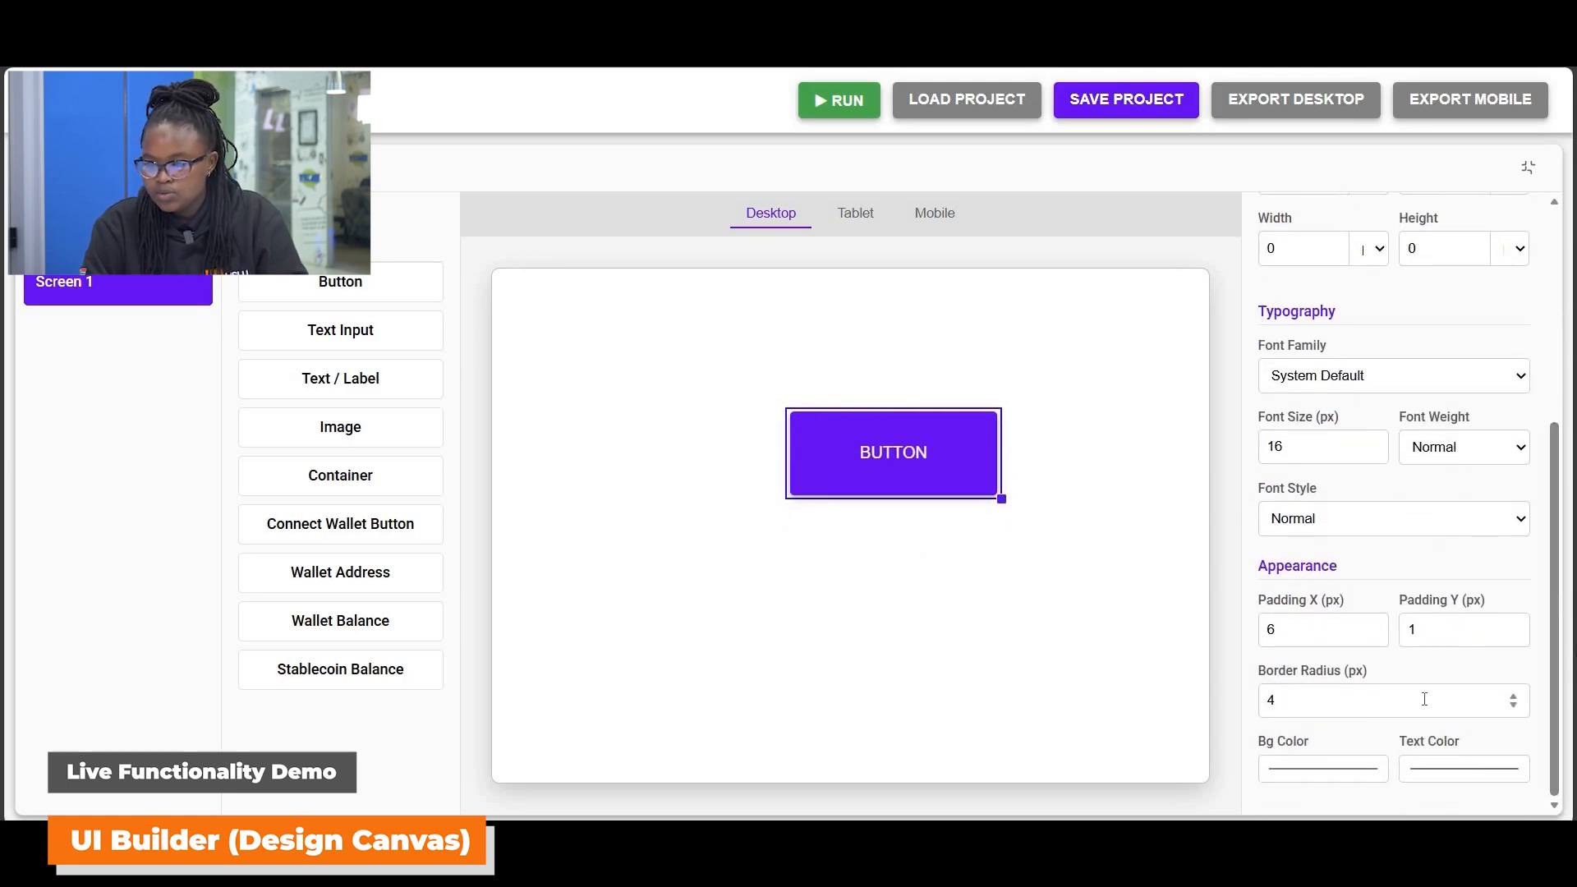
pyautogui.click(1492, 703)
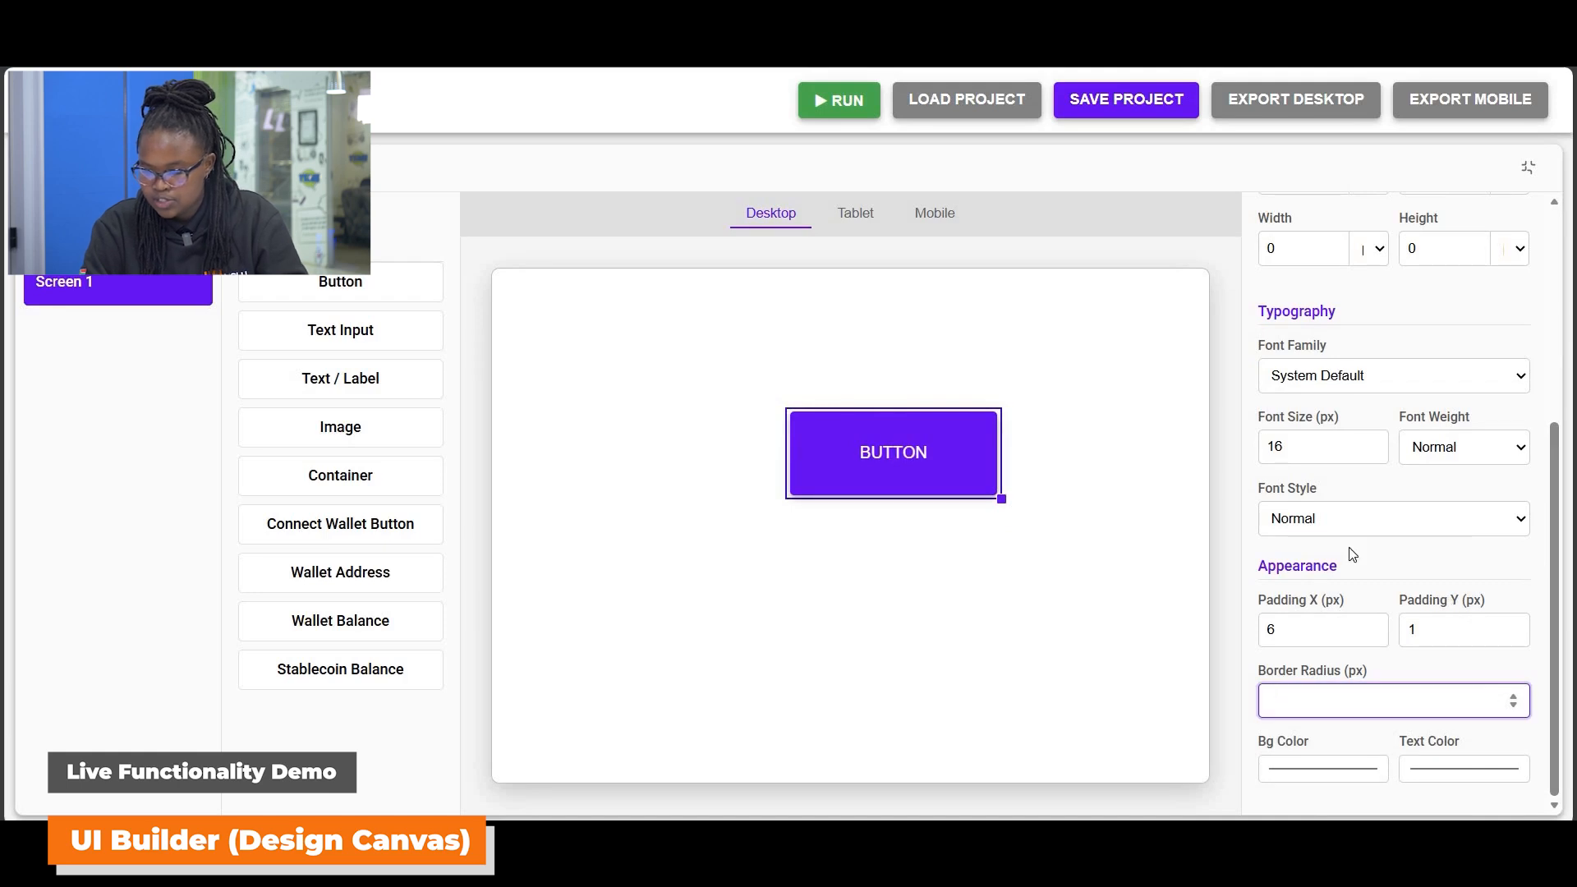
pyautogui.write('30')
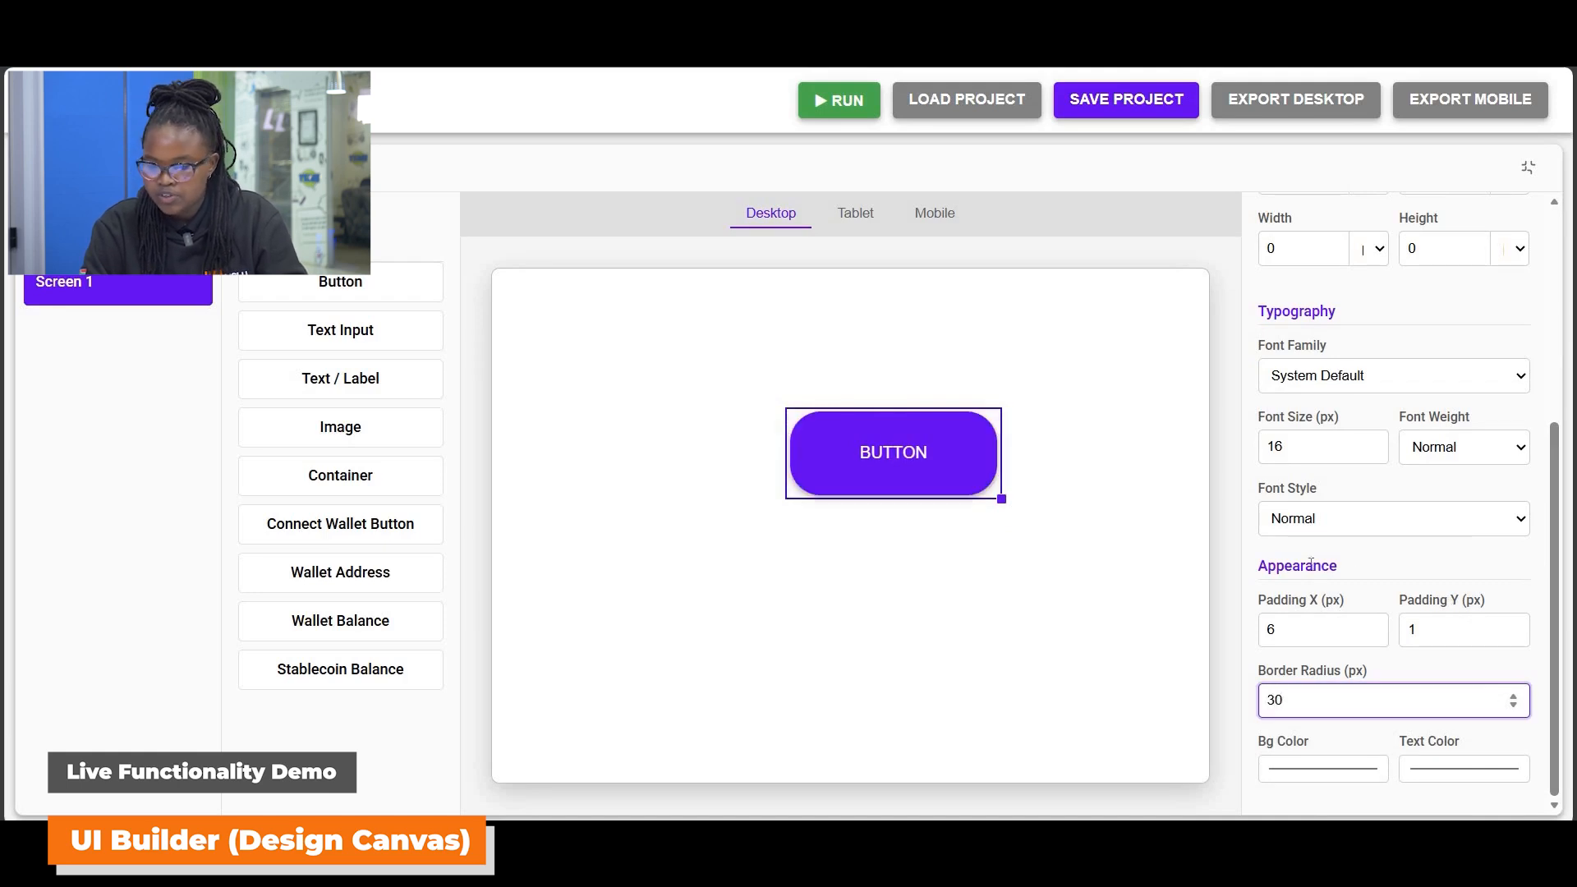
pyautogui.click(1359, 528)
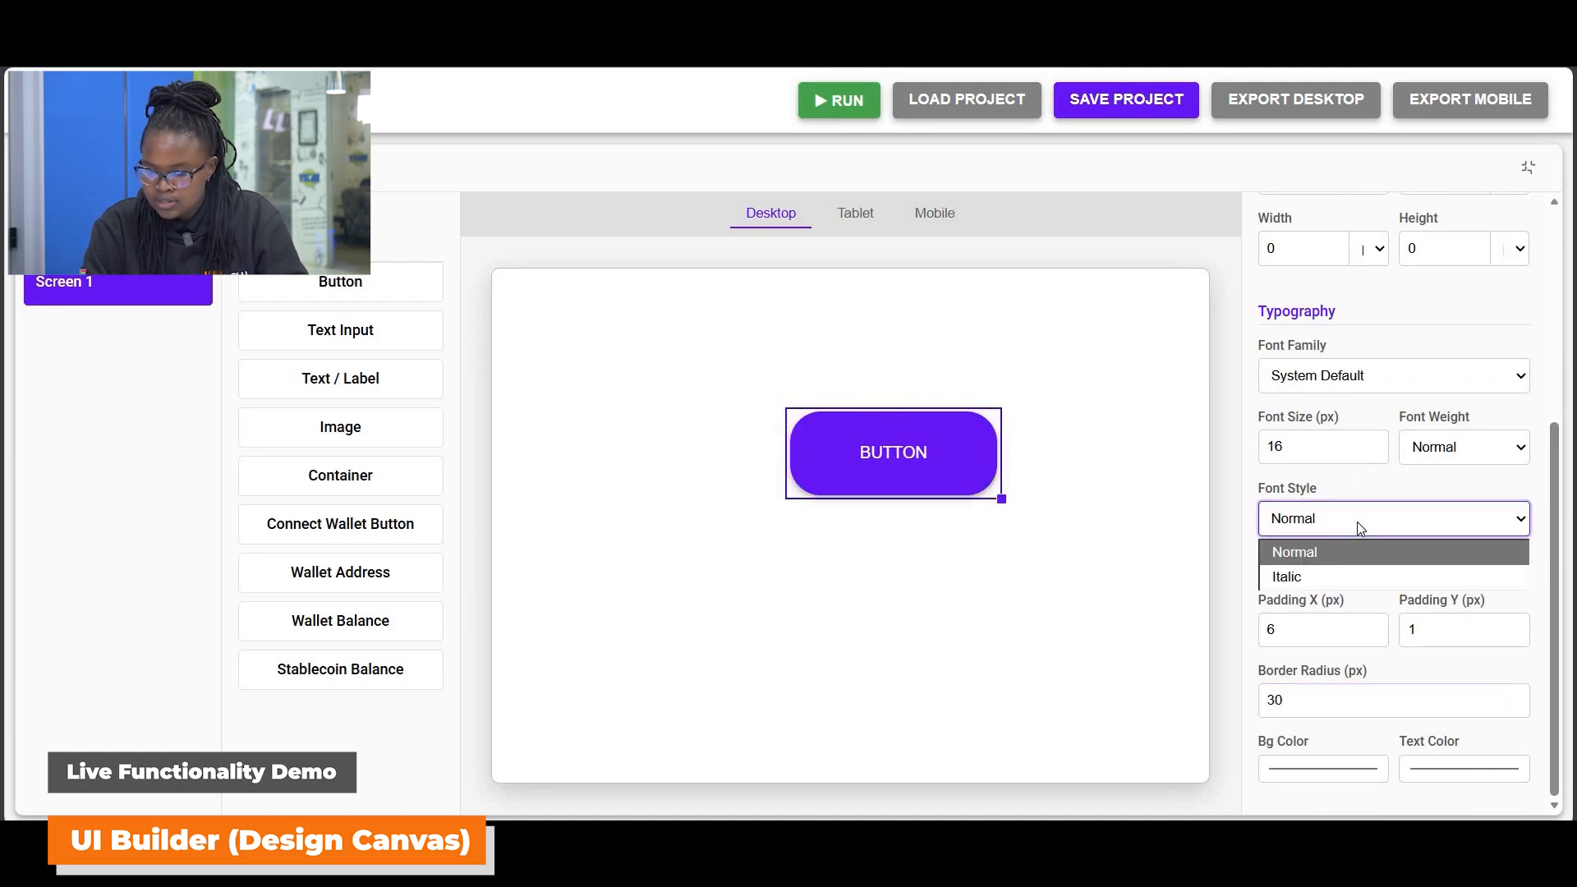
pyautogui.click(1097, 323)
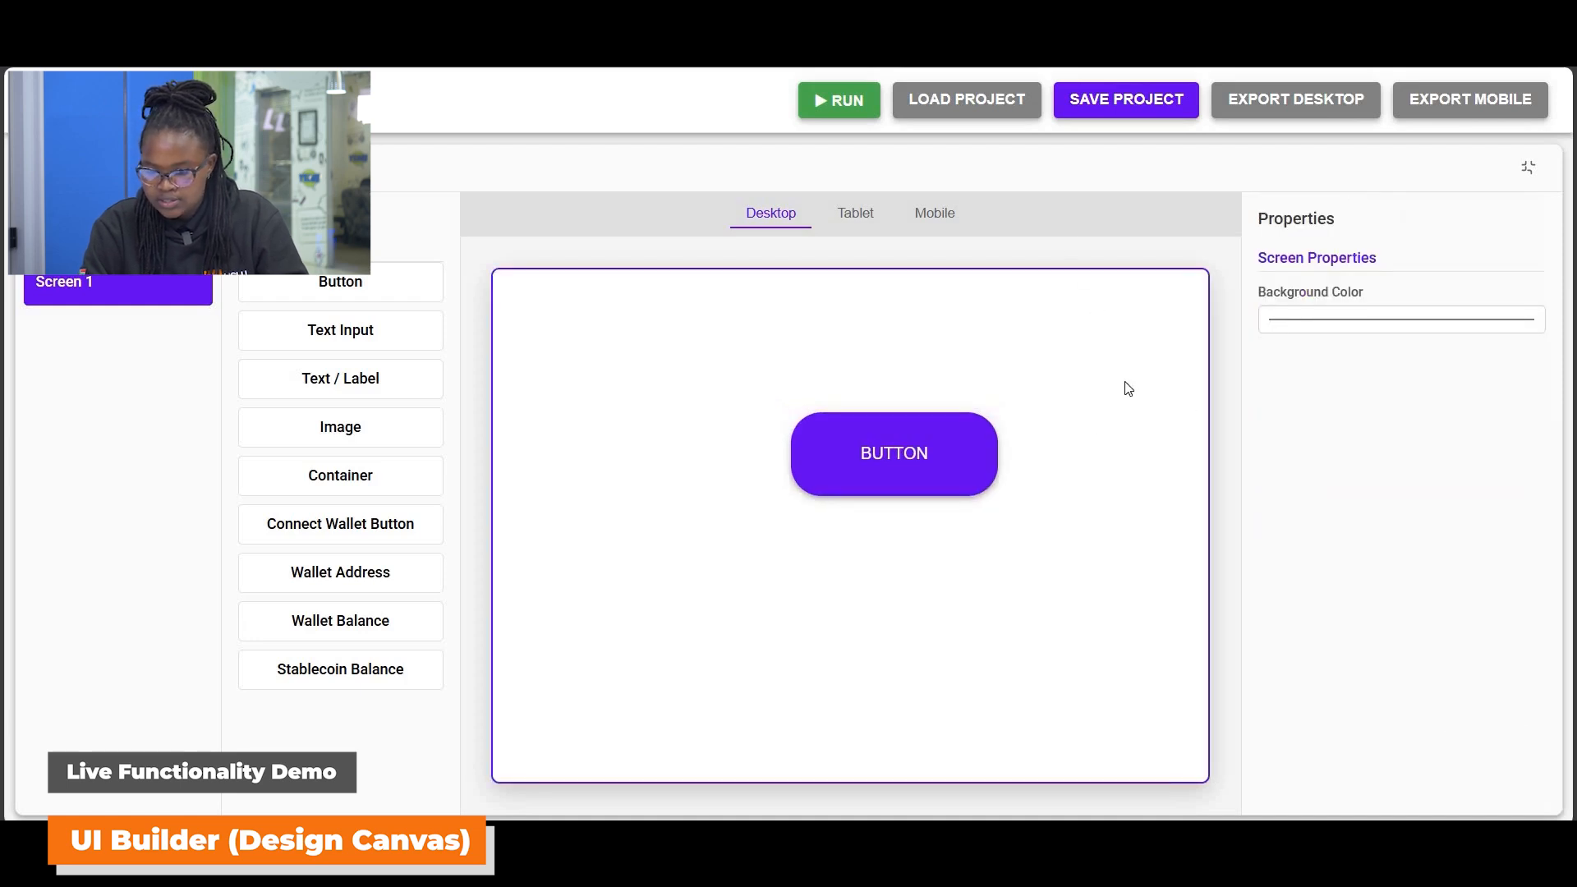
# Preview the screen in the tablet layout, and move the button further left in the mobile layout.
pyautogui.click(863, 218)
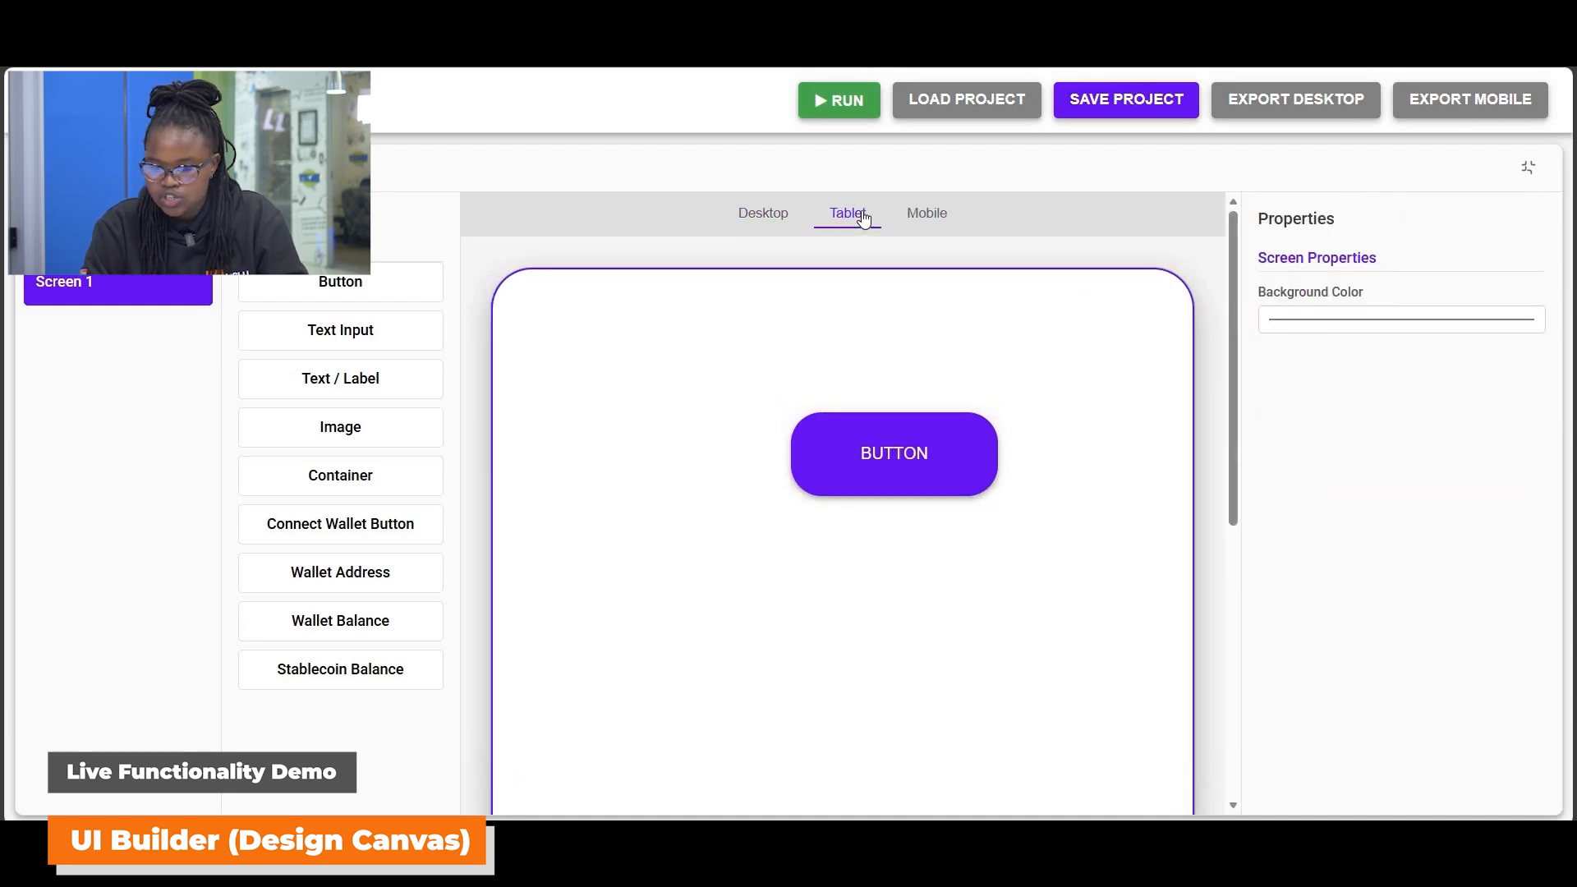
pyautogui.click(925, 215)
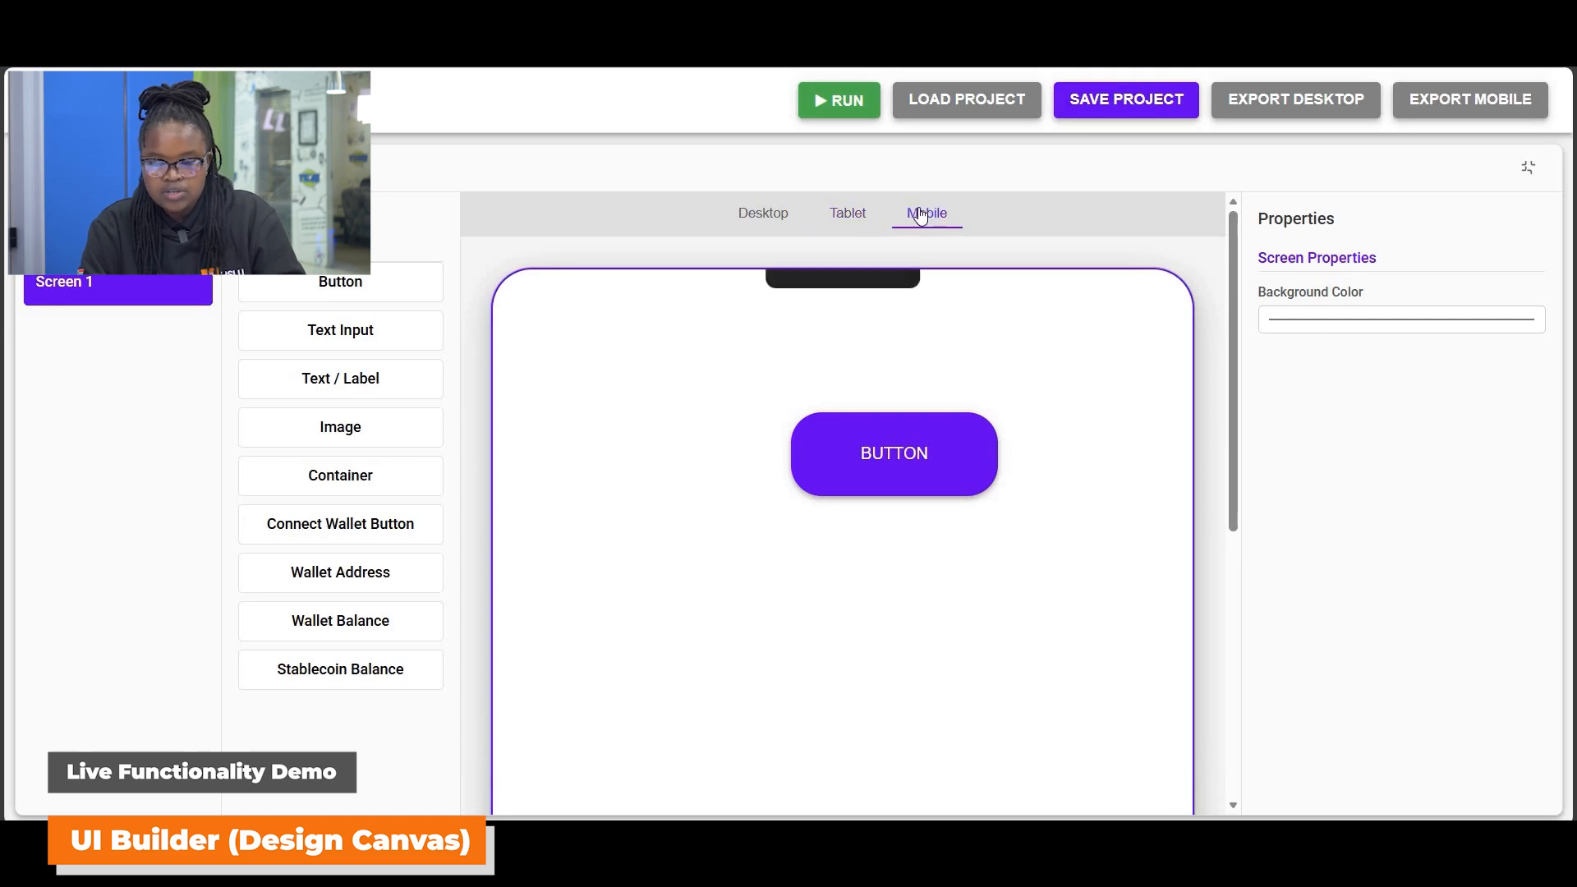
pyautogui.moveTo(1023, 454); pyautogui.dragTo(744, 502)
# Reposition the button in the tablet layout, and place it near the centre of the desktop canvas.
pyautogui.click(847, 213)
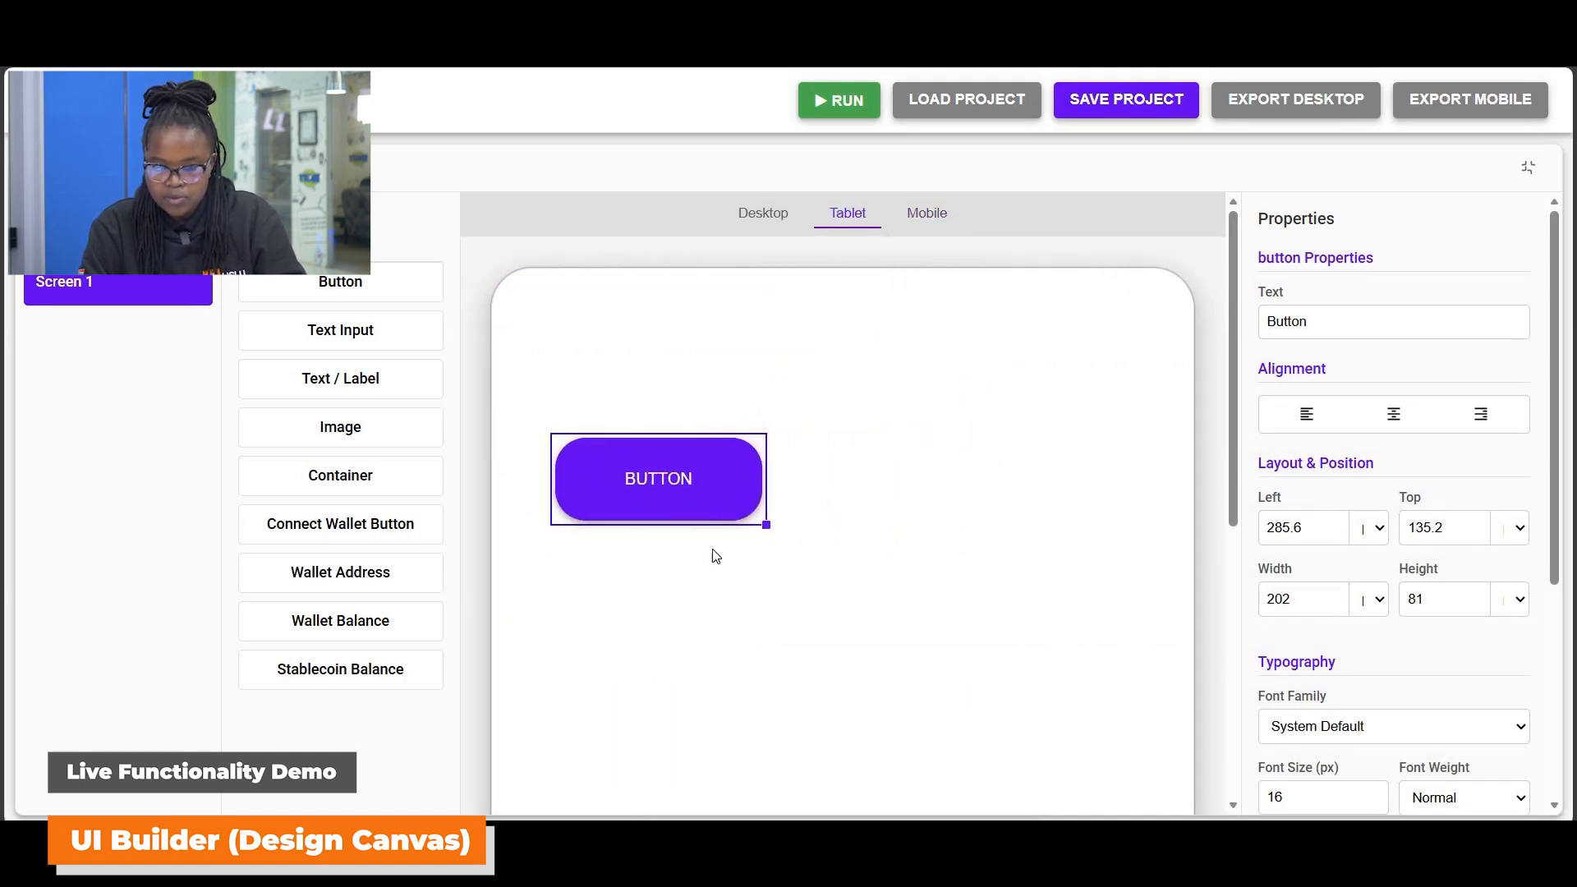
pyautogui.moveTo(1305, 518); pyautogui.dragTo(864, 292)
pyautogui.click(766, 219)
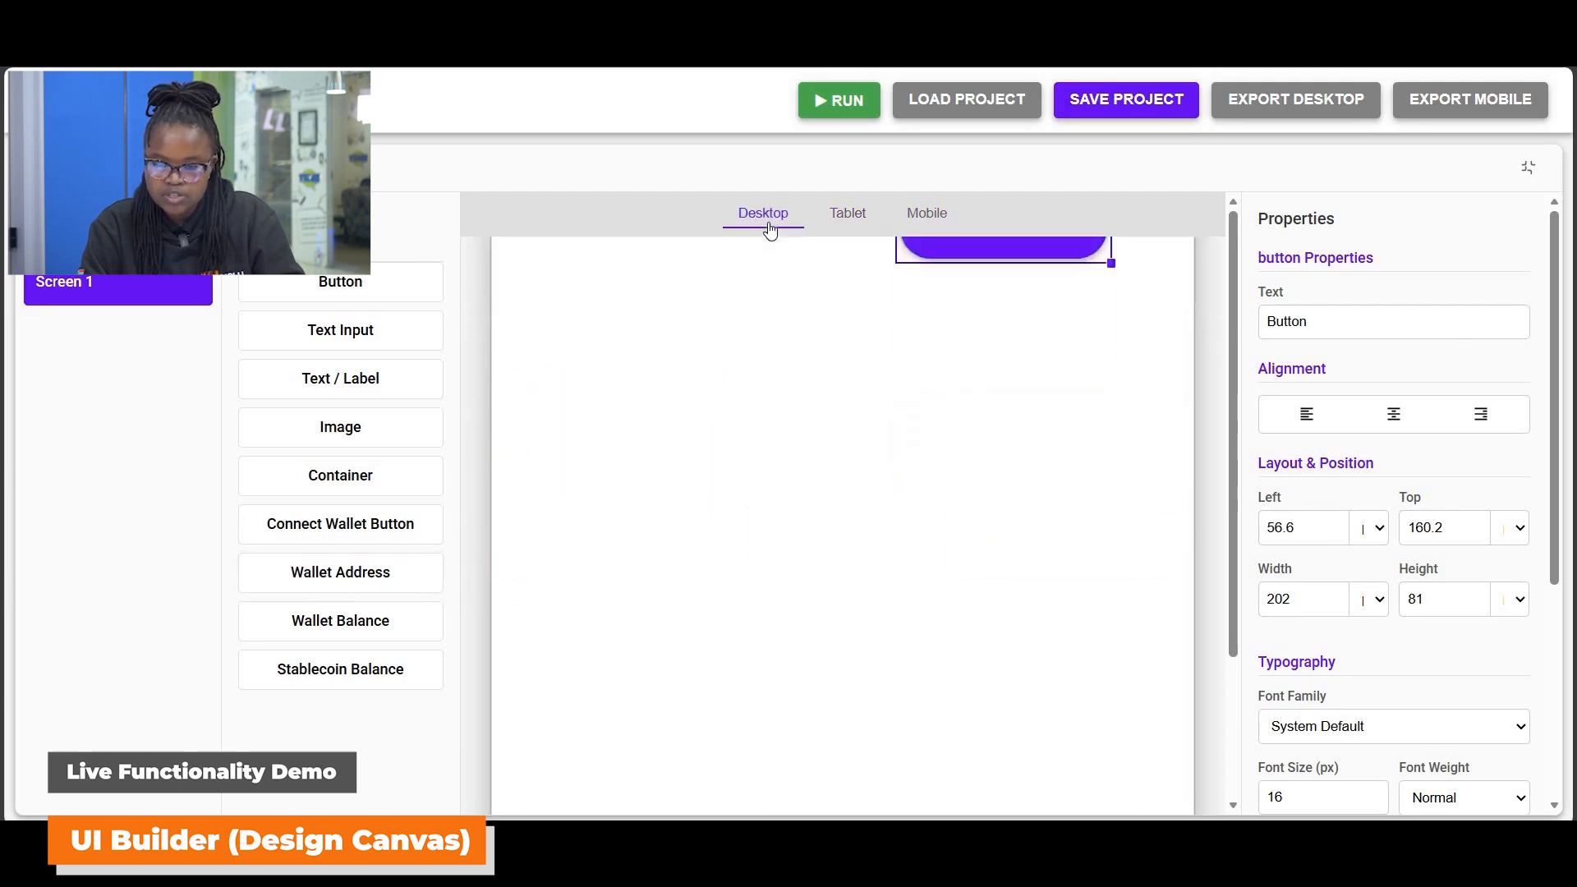
pyautogui.moveTo(752, 373); pyautogui.dragTo(834, 394)
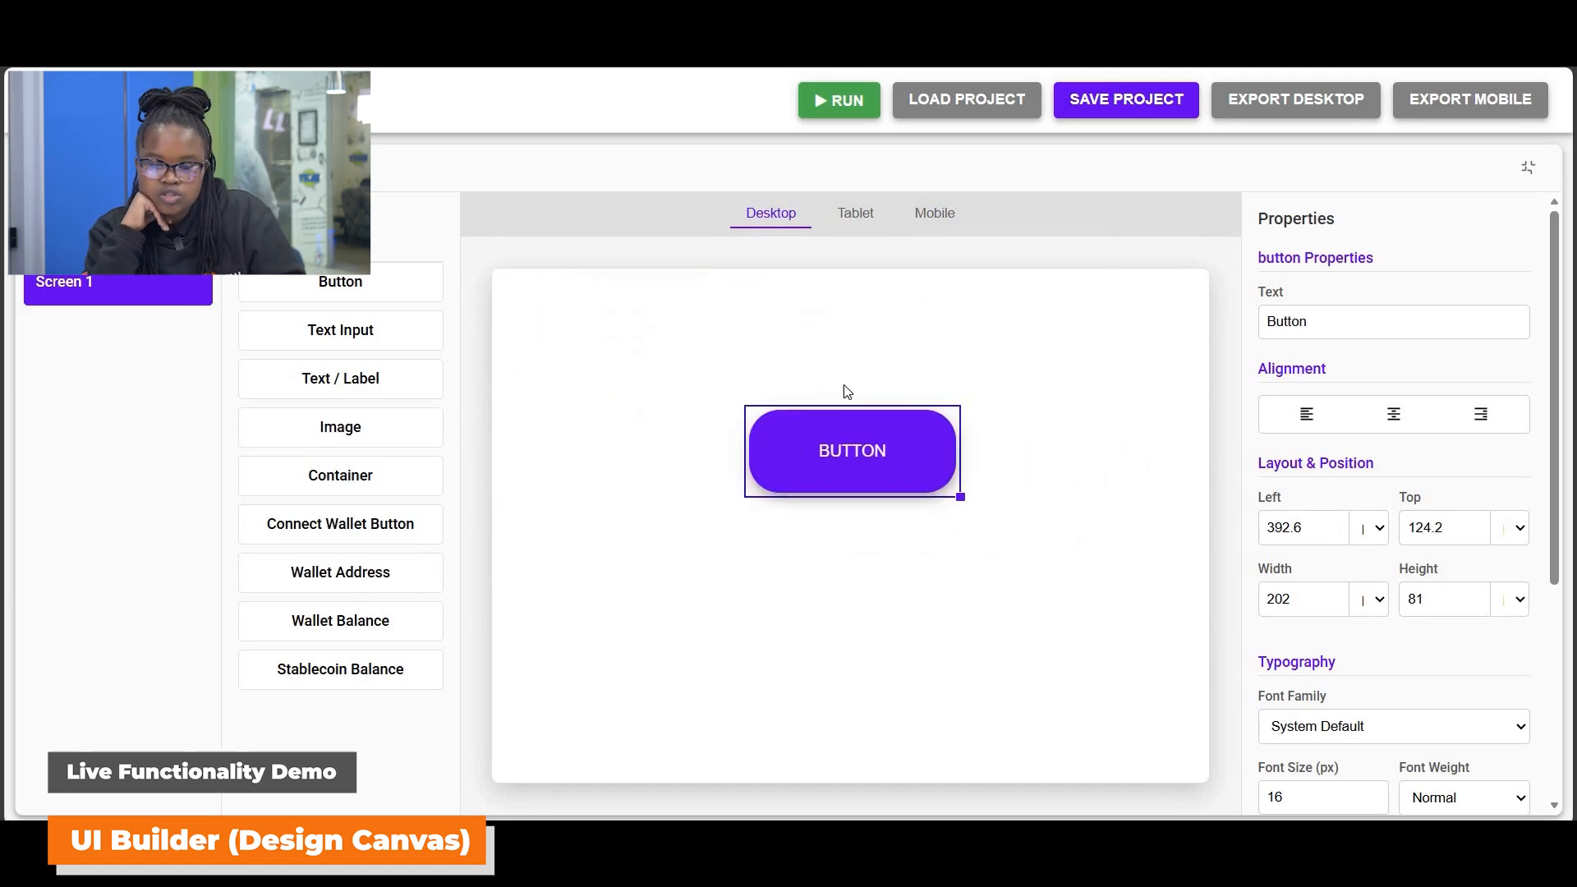
pyautogui.click(1090, 335)
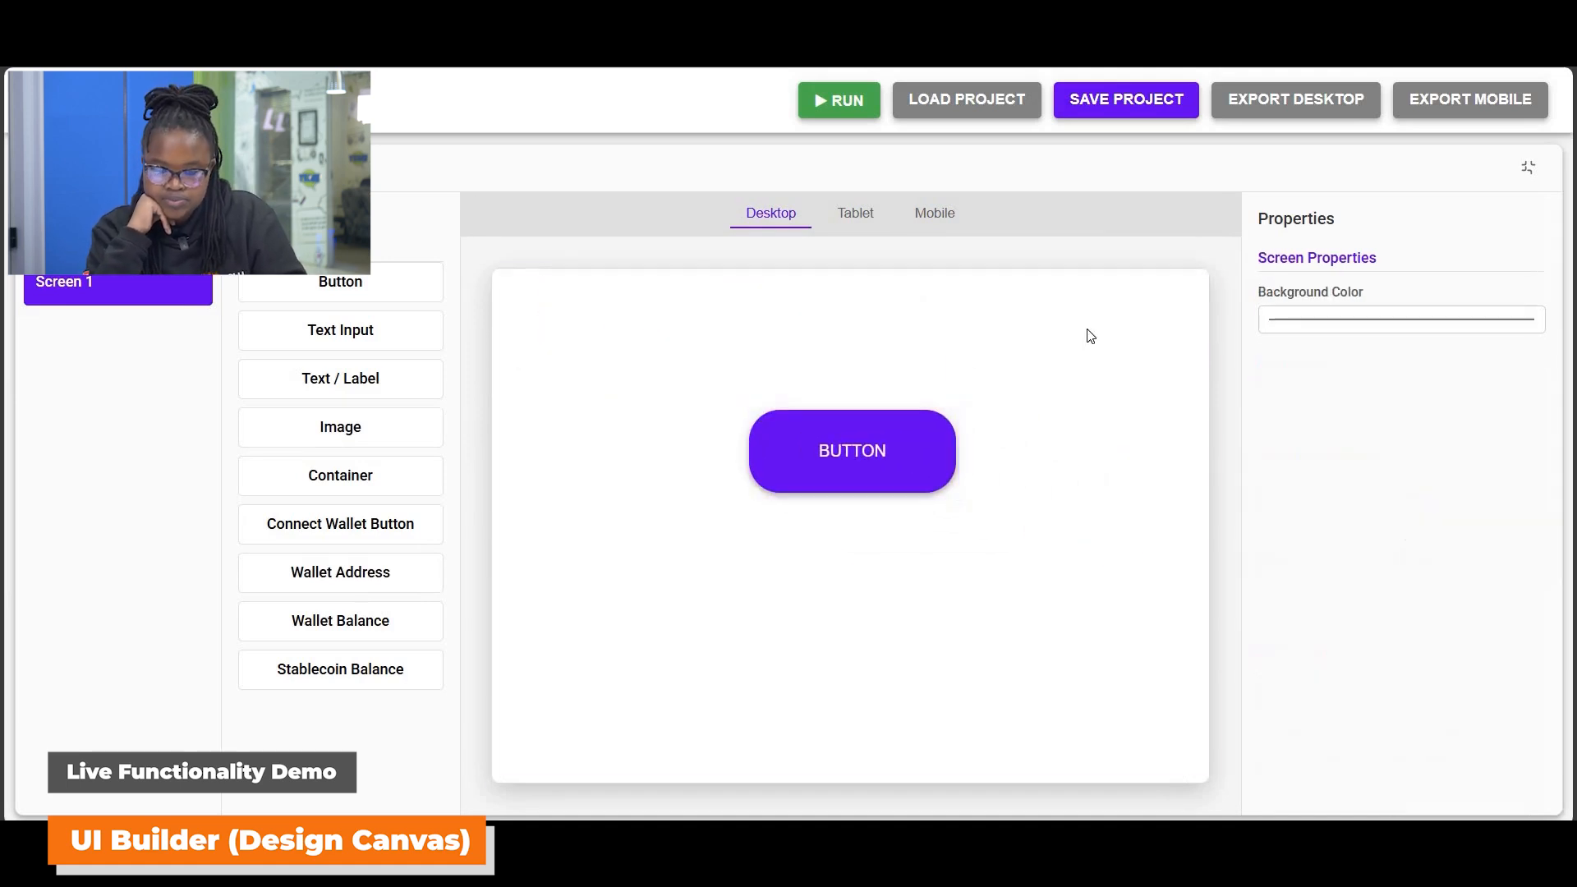
# In the mobile layout, move the button inside the phone frame and set the screen background to the notch's dark colour, RGB 34, 34, 34.
pyautogui.click(928, 215)
pyautogui.moveTo(971, 448); pyautogui.dragTo(767, 525)
pyautogui.click(1400, 318)
pyautogui.moveTo(1295, 446); pyautogui.dragTo(1270, 386)
pyautogui.click(1281, 503)
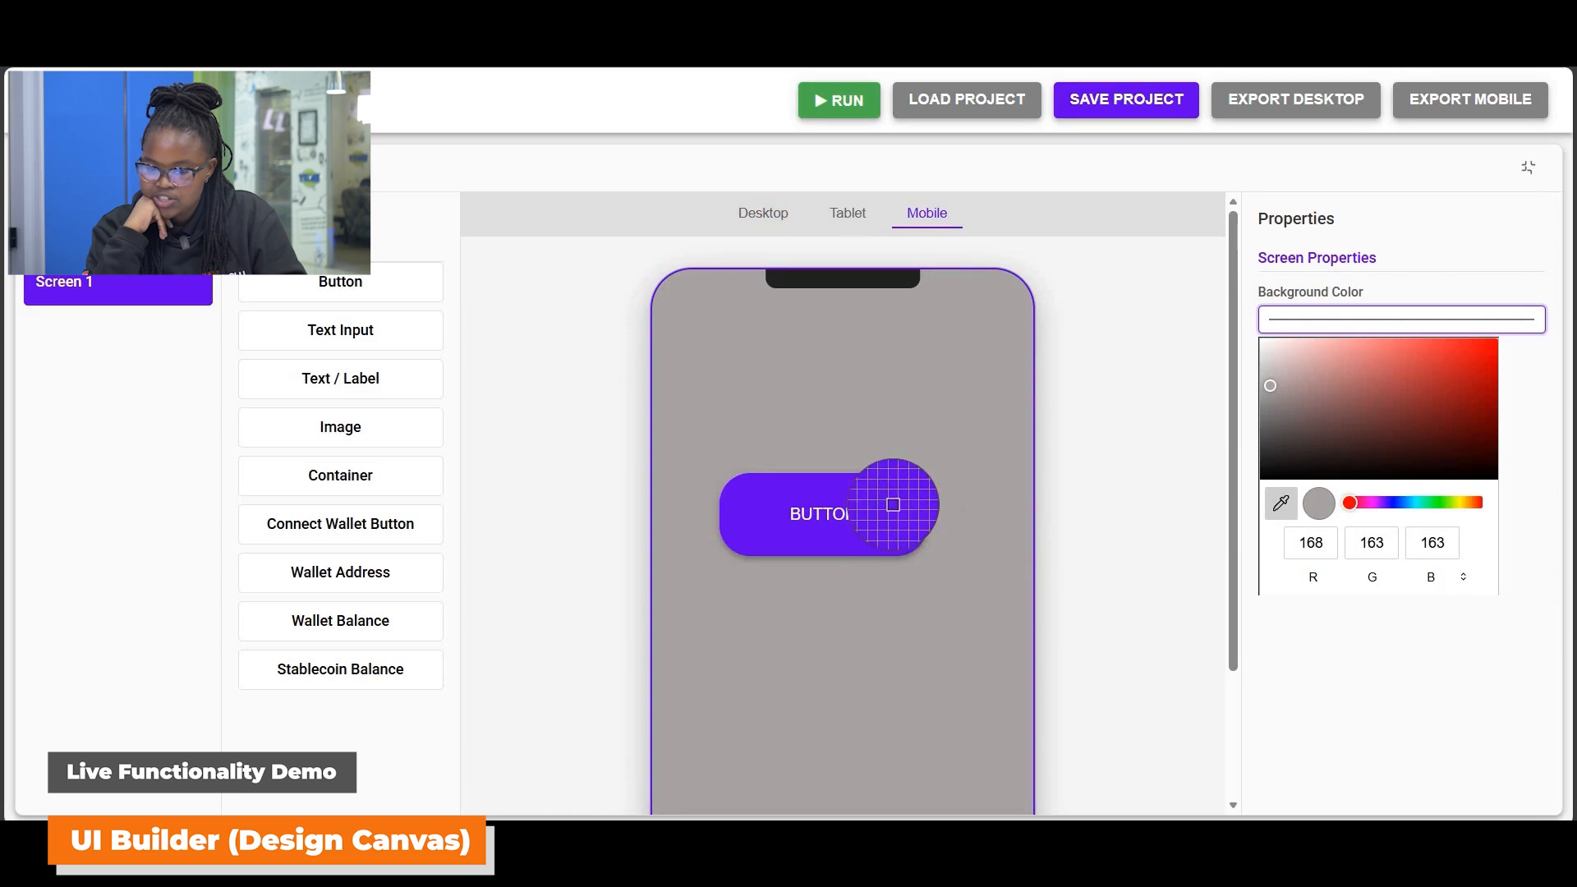
pyautogui.click(904, 508)
pyautogui.click(1280, 503)
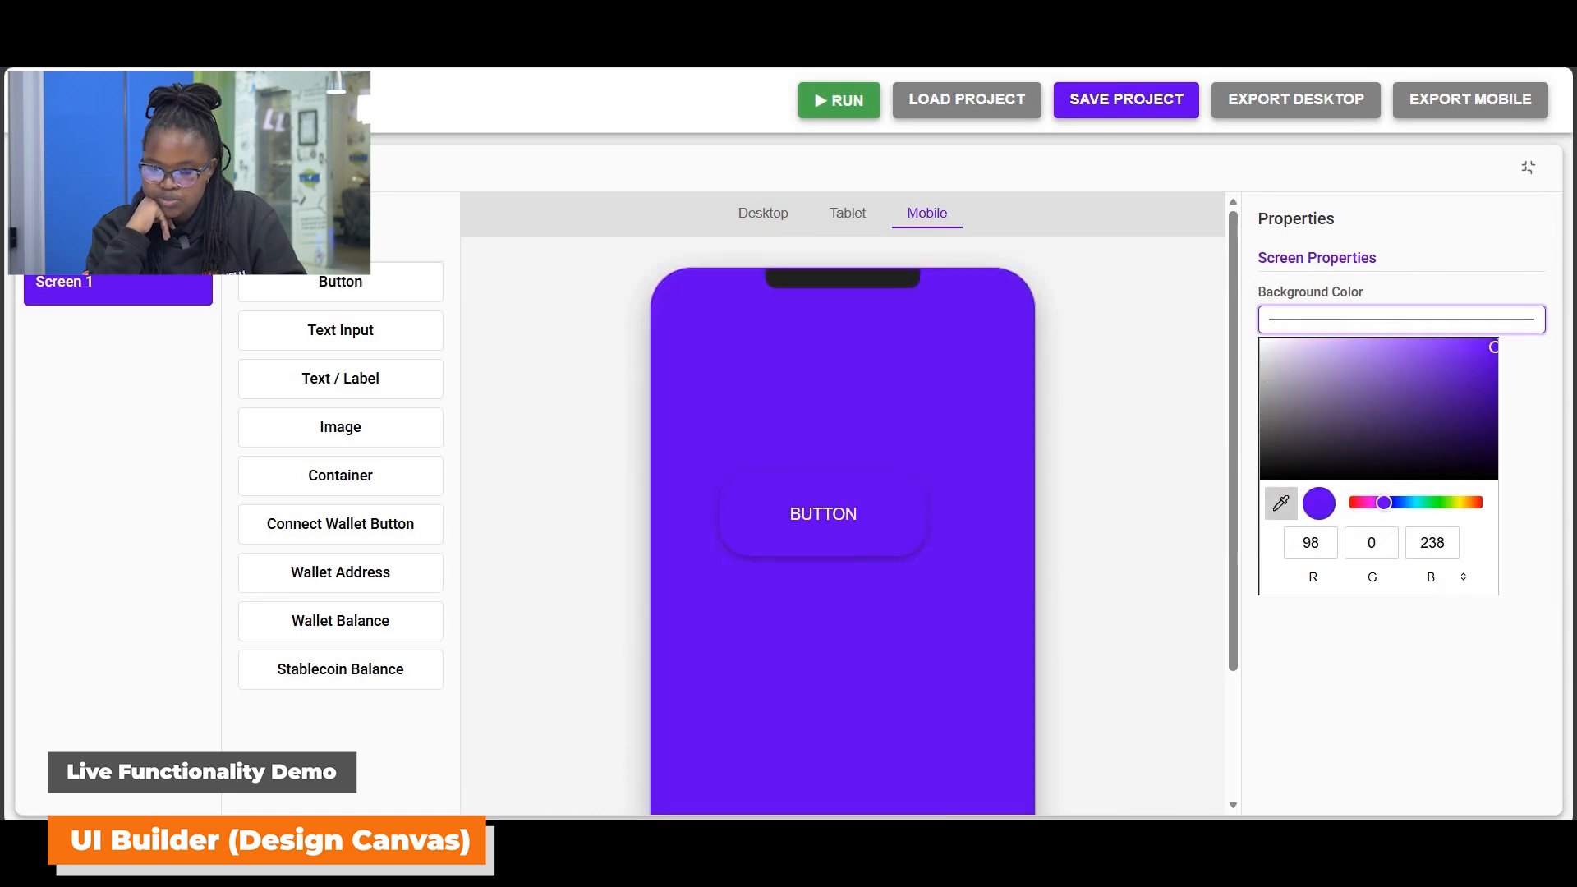
pyautogui.click(859, 275)
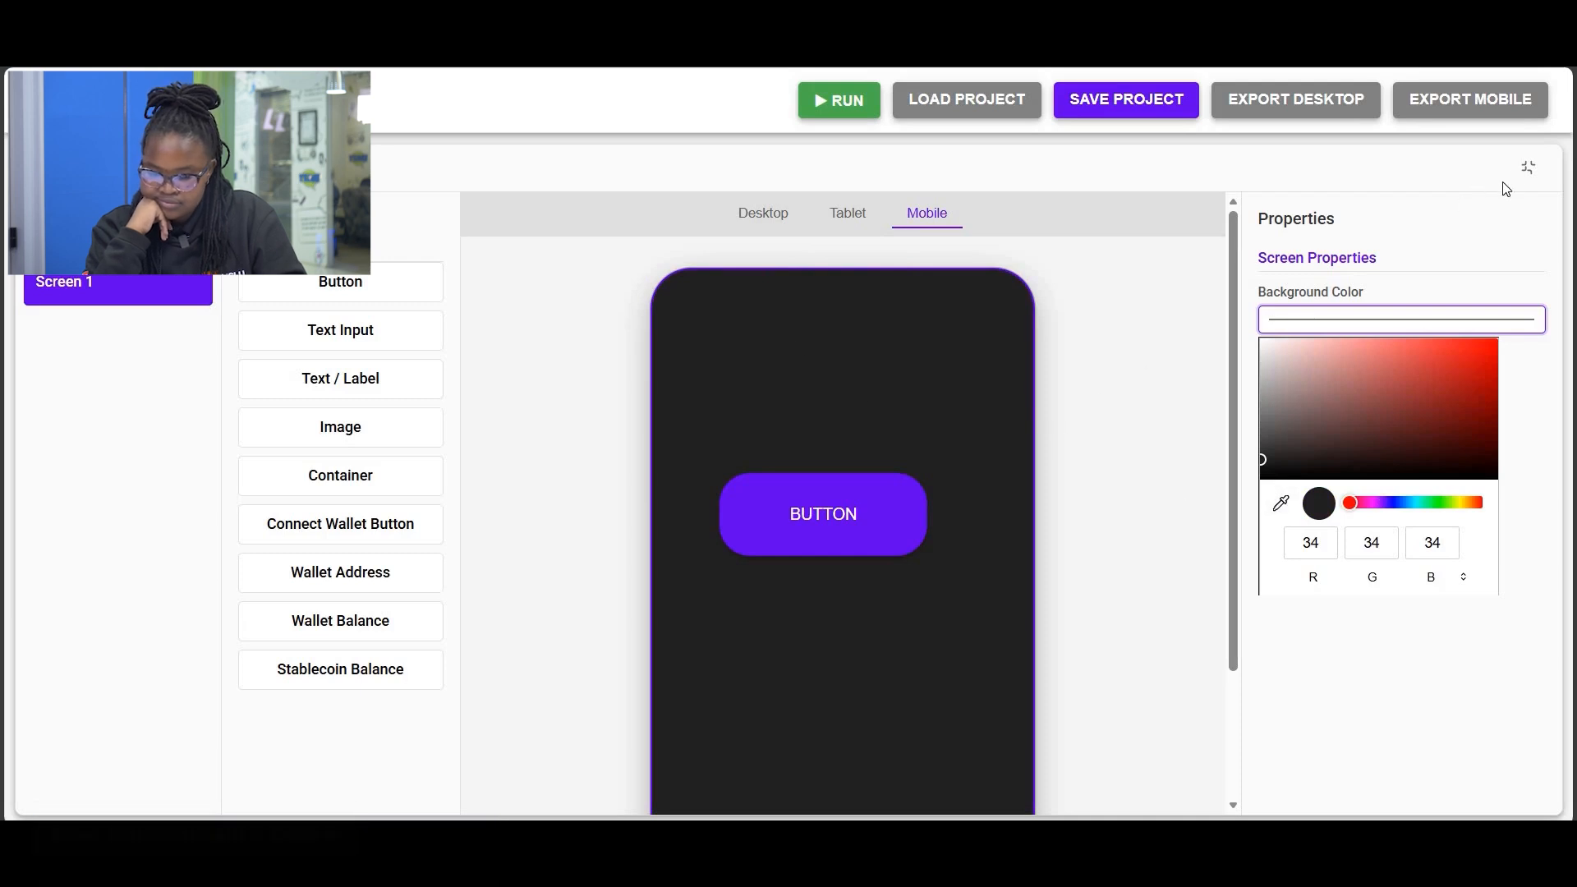
# View the logic canvas with its blocks at full size, and return to the full-size design canvas.
pyautogui.click(1531, 170)
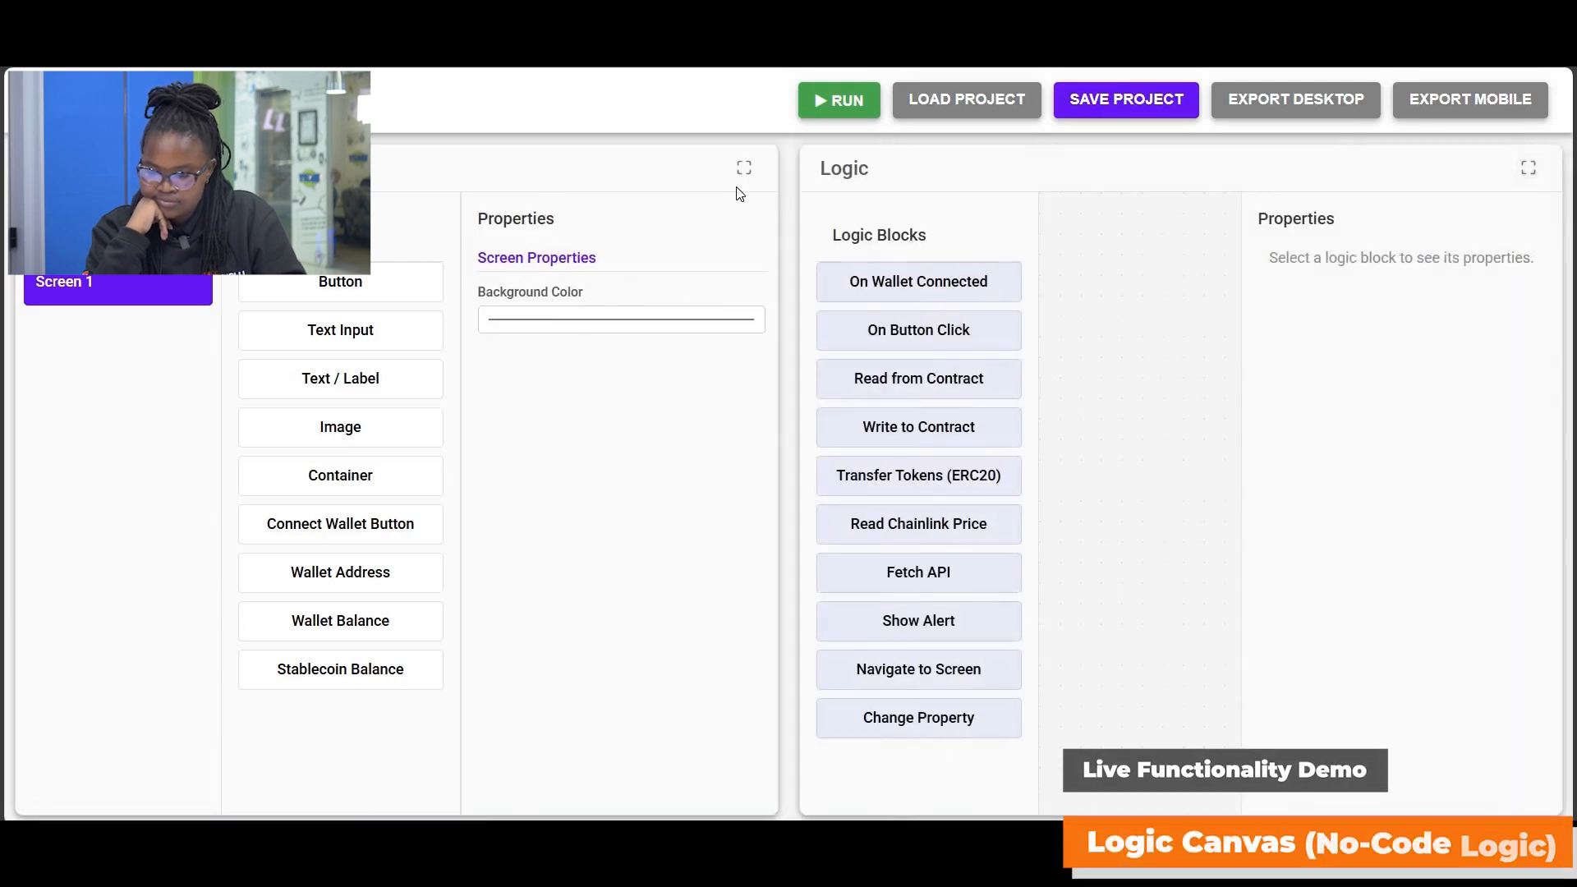
pyautogui.click(1528, 169)
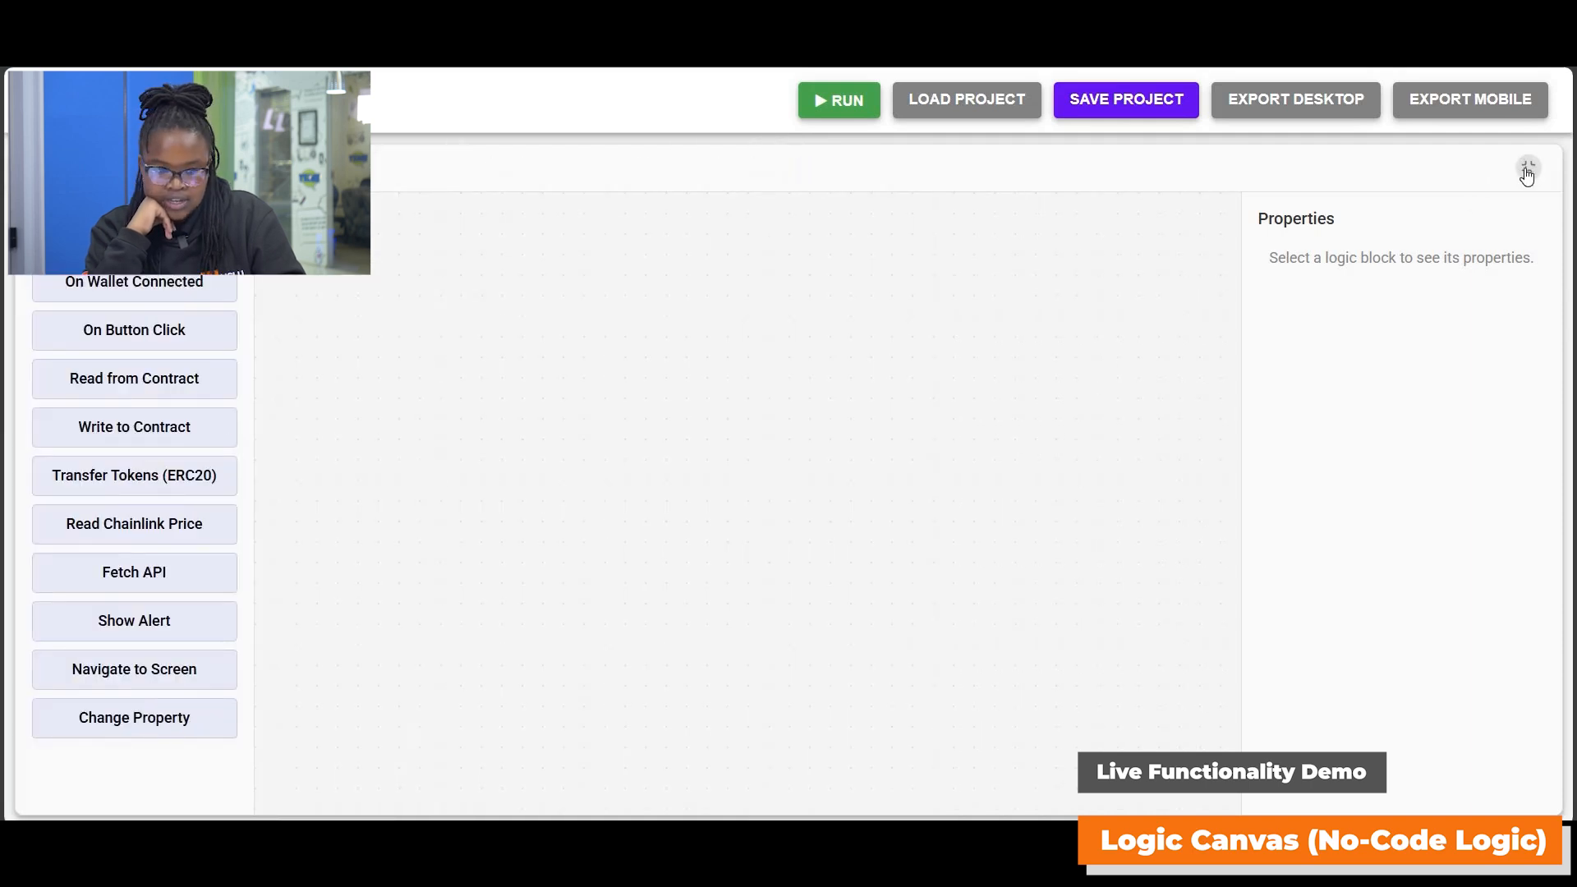
pyautogui.click(1527, 172)
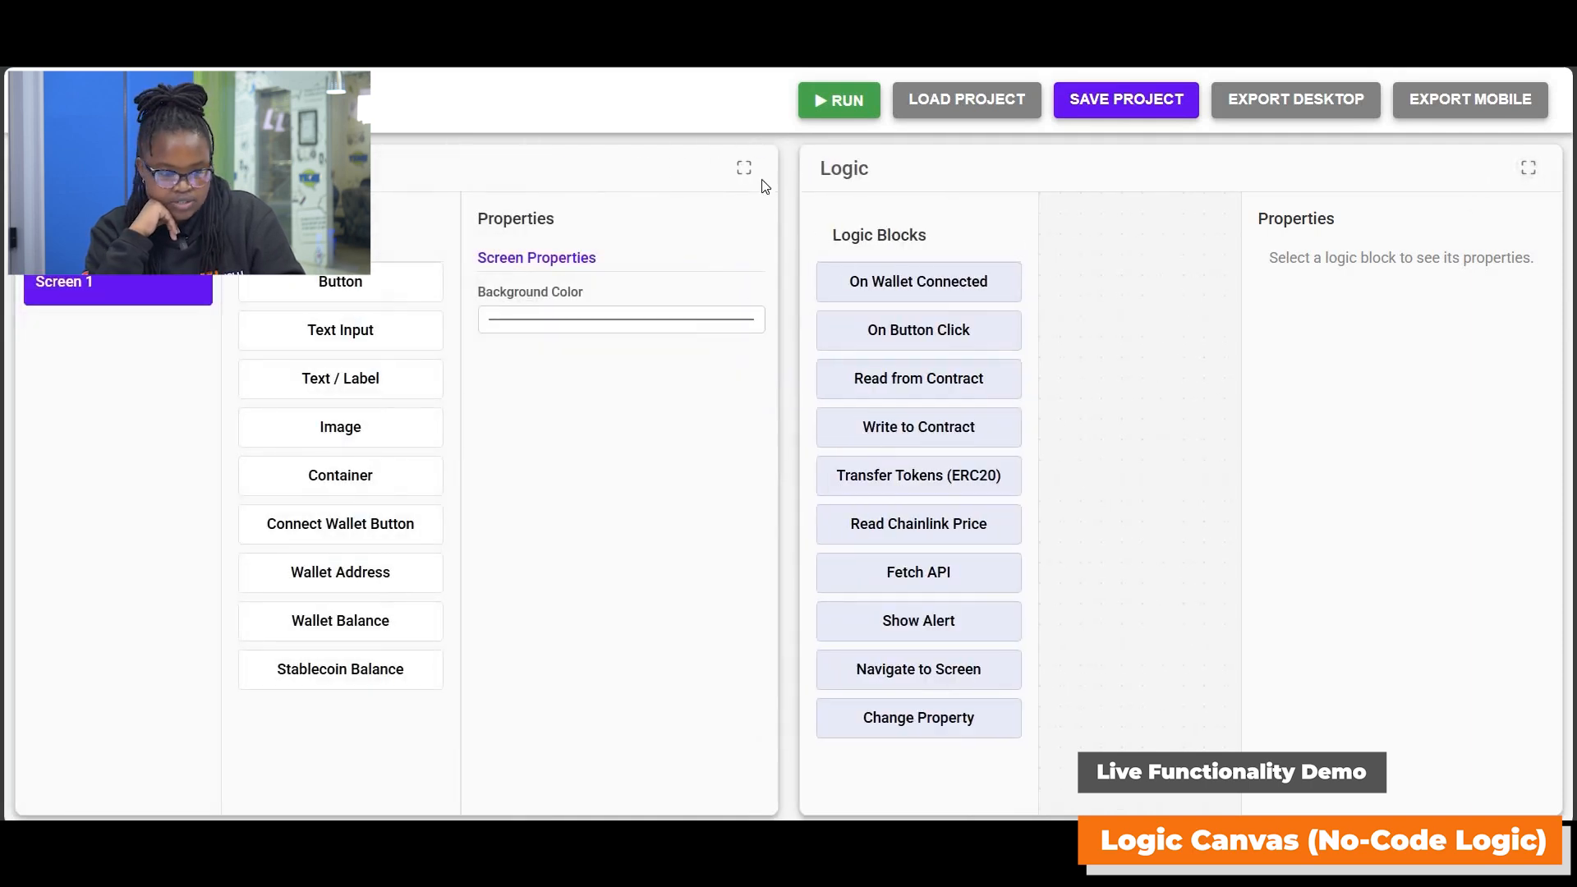
pyautogui.click(746, 170)
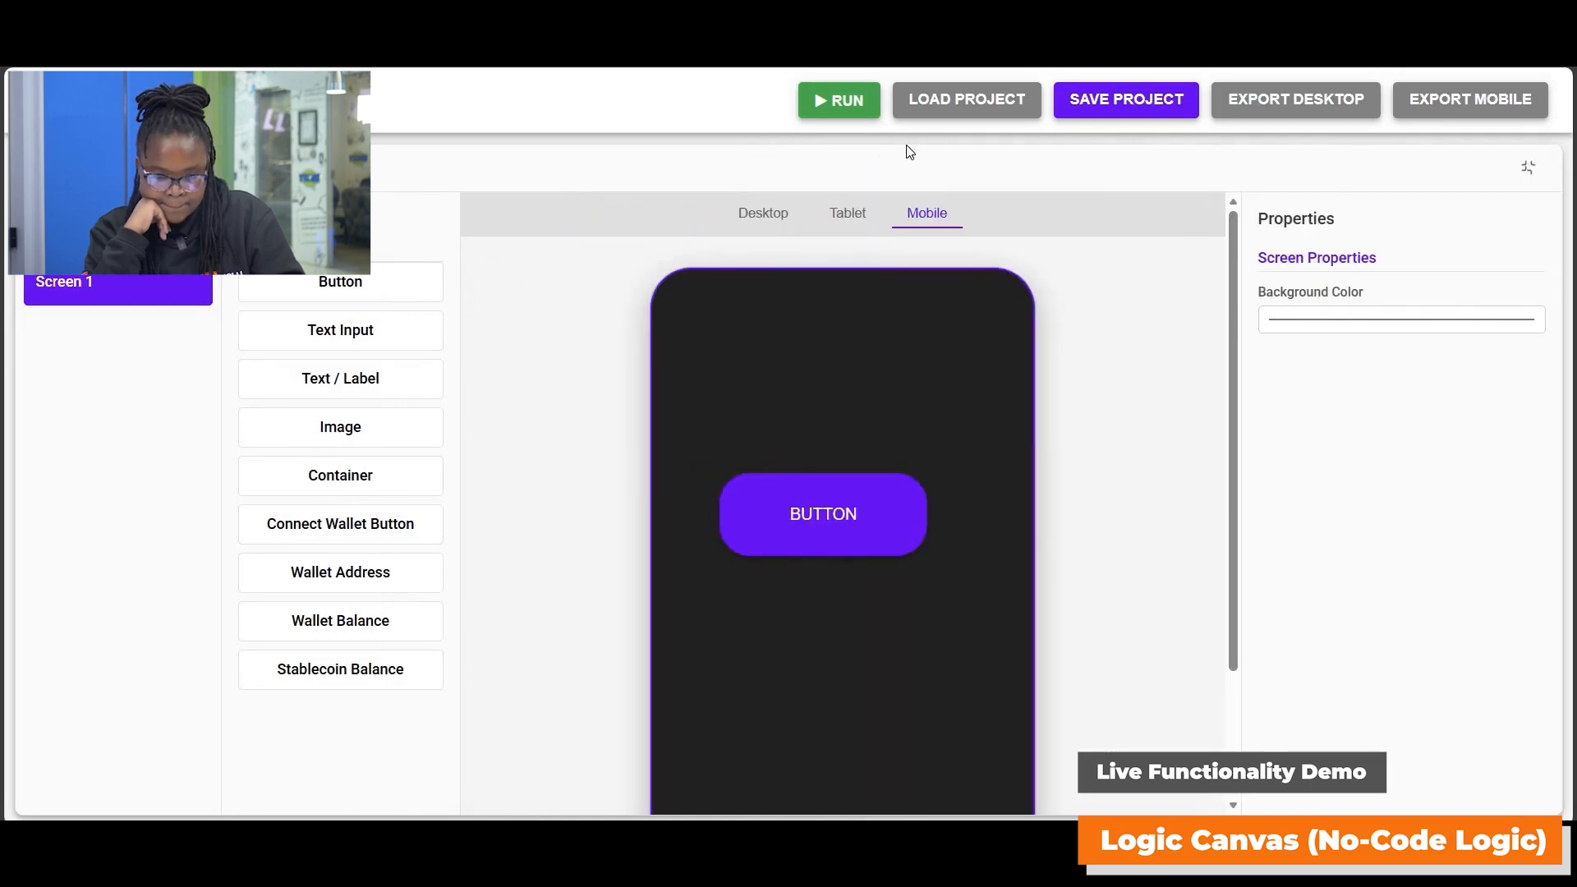
# Load the existing project "satblecoin", accepting that it overwrites the current canvas.
pyautogui.click(966, 106)
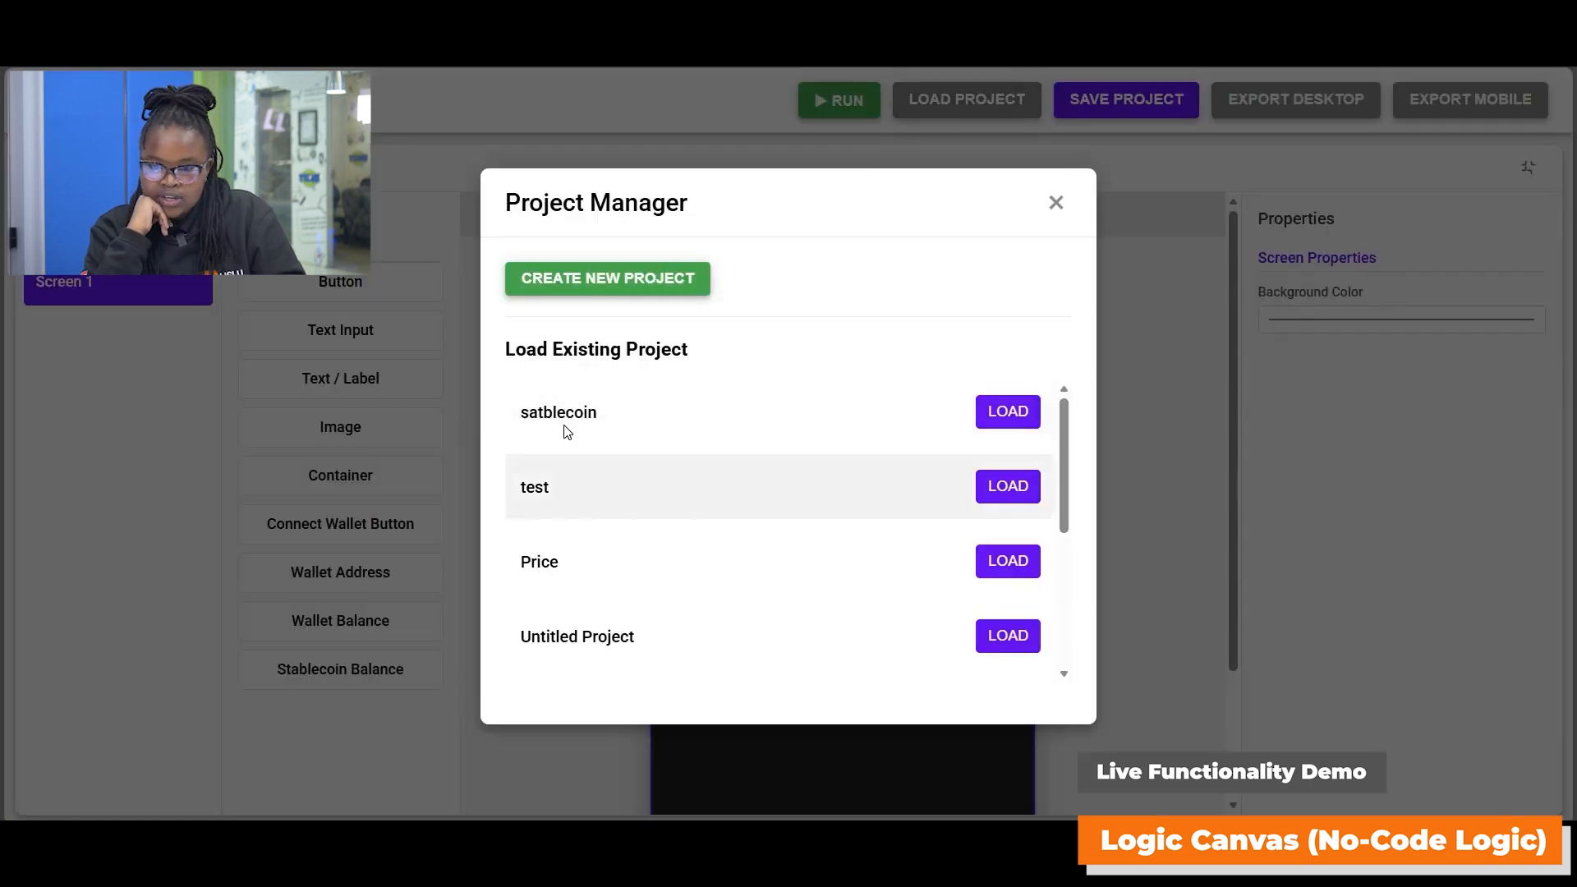
pyautogui.click(1007, 411)
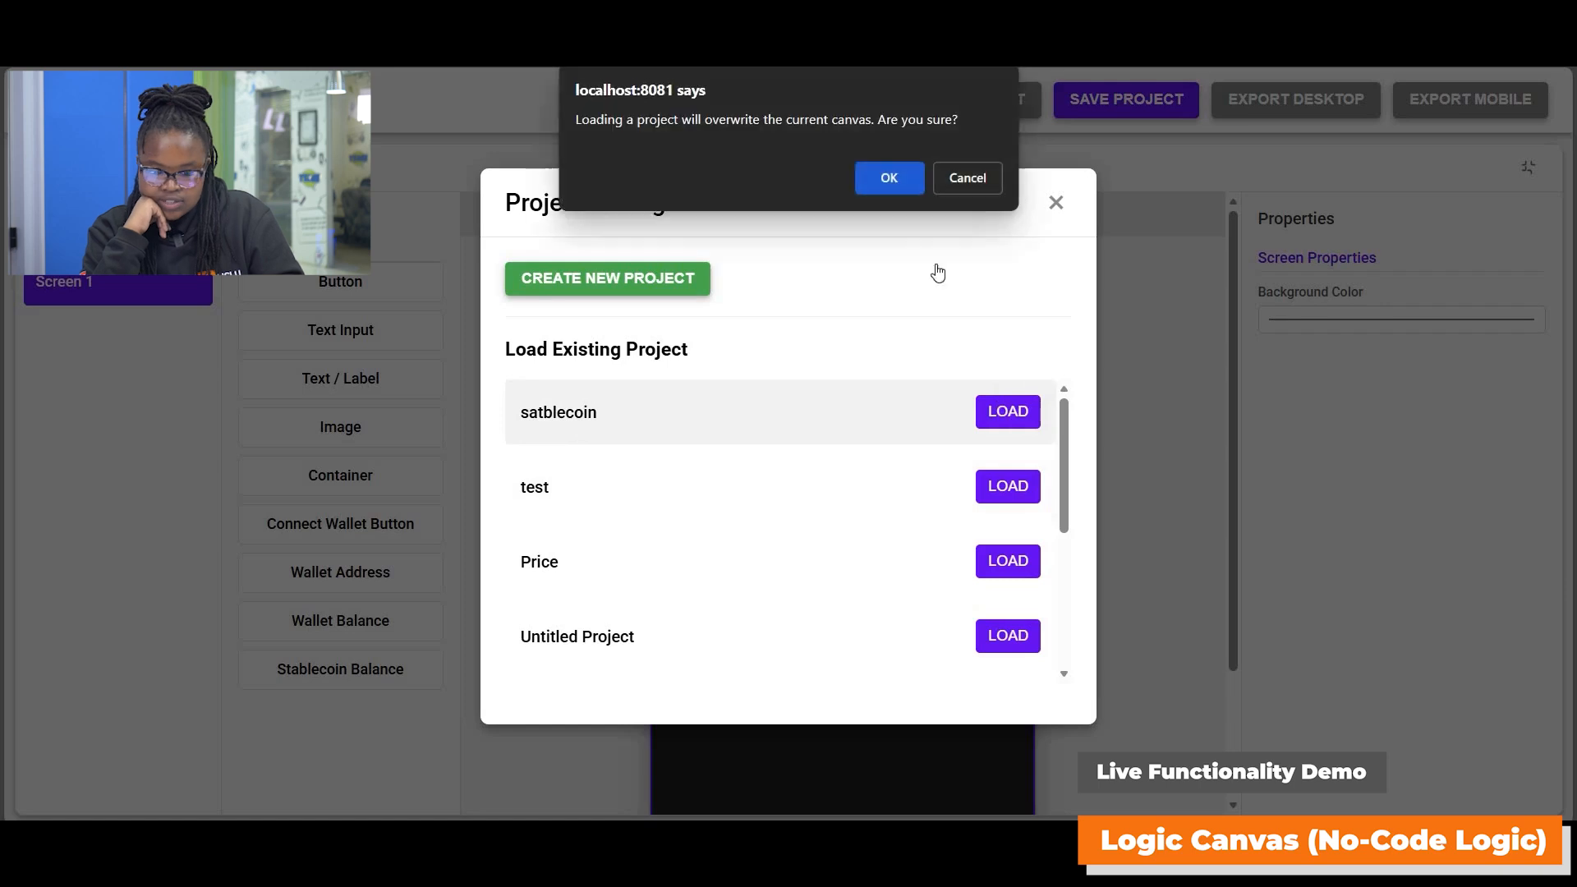
pyautogui.click(890, 177)
pyautogui.press('Return')
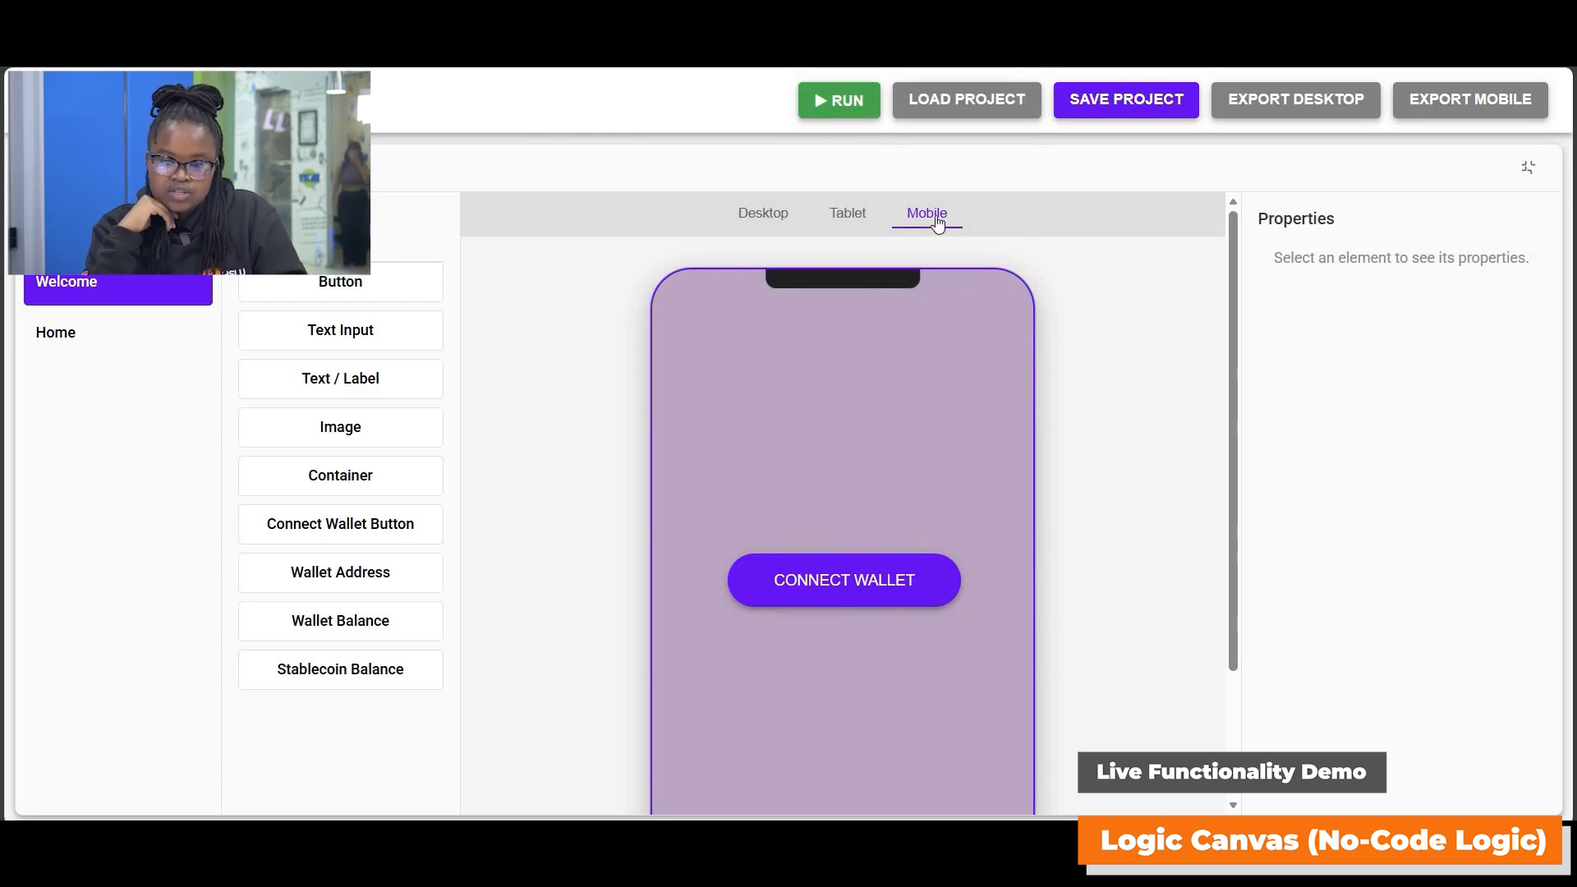
# Examine the Connect Wallet button's text, layout, typography and appearance properties, including its background colour.
pyautogui.click(843, 583)
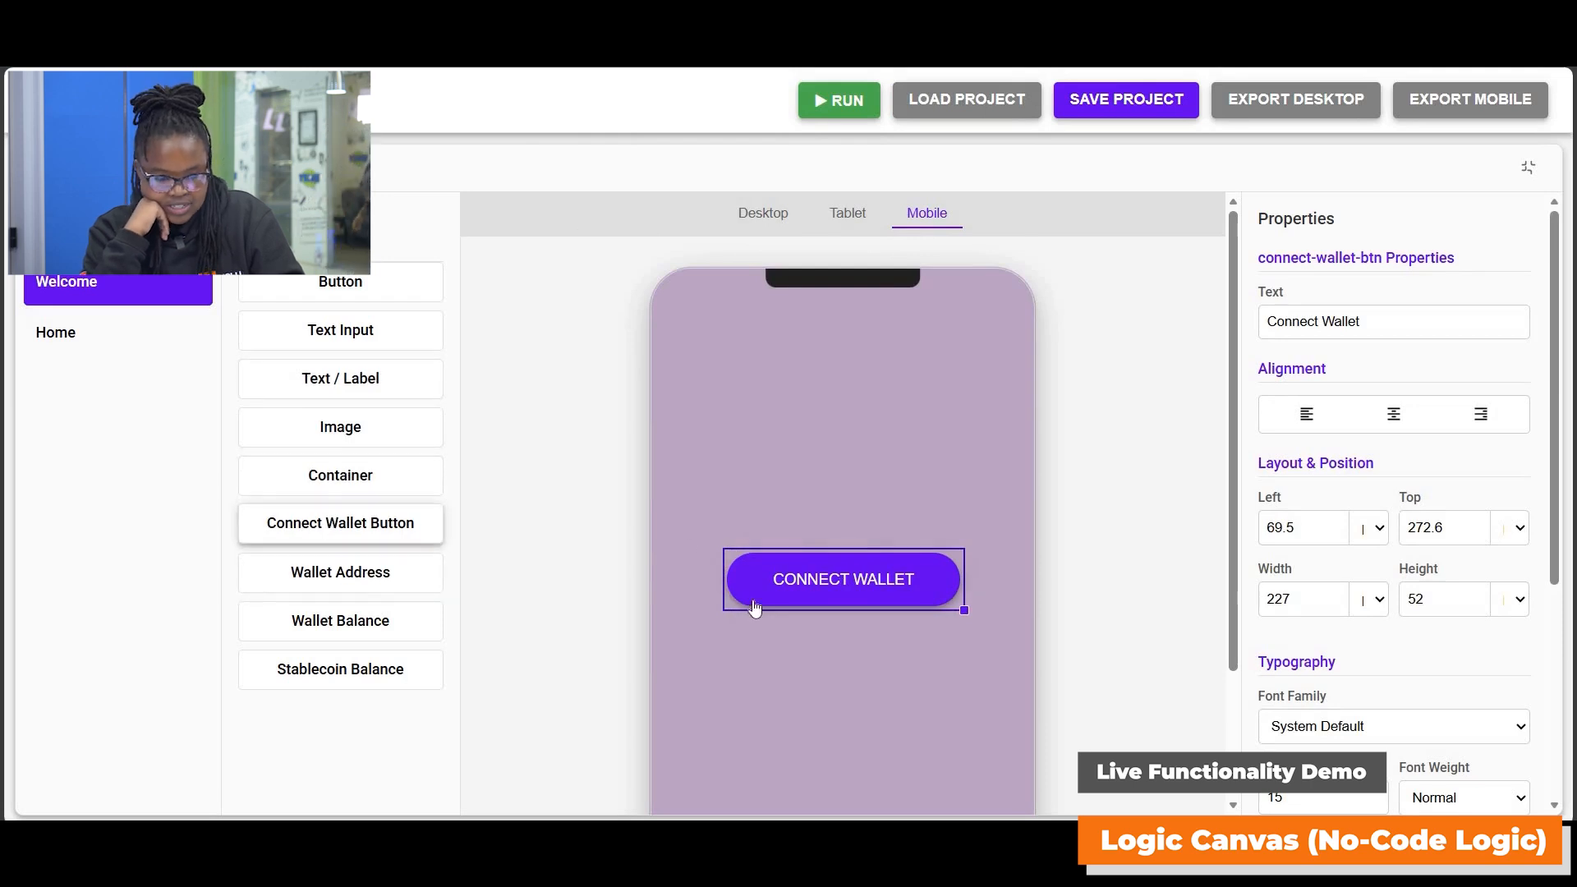
pyautogui.click(1370, 317)
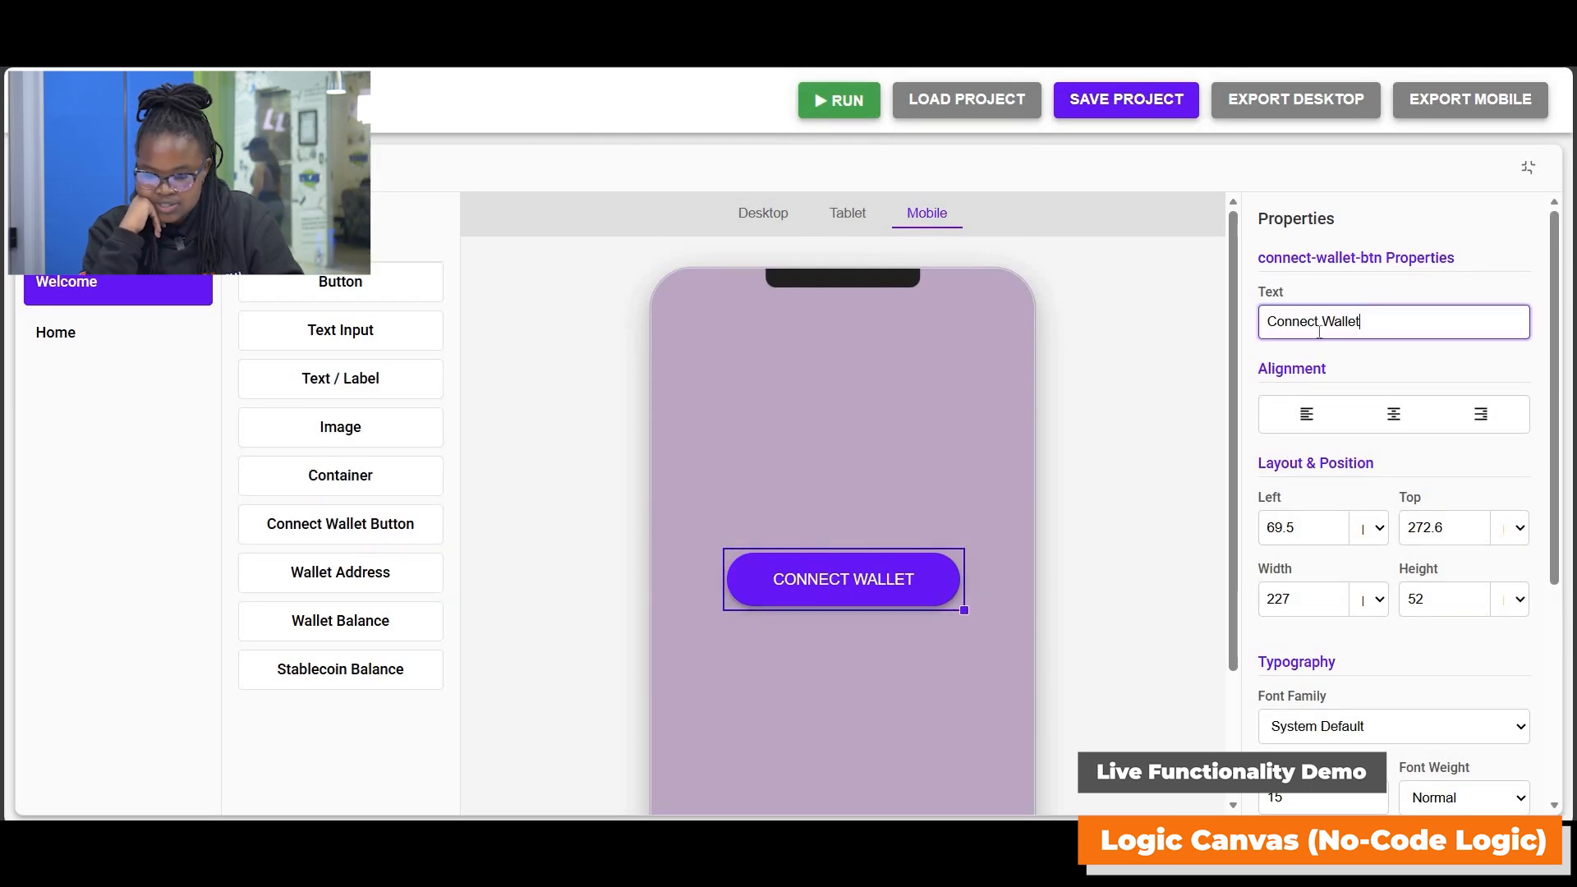
pyautogui.click(1391, 425)
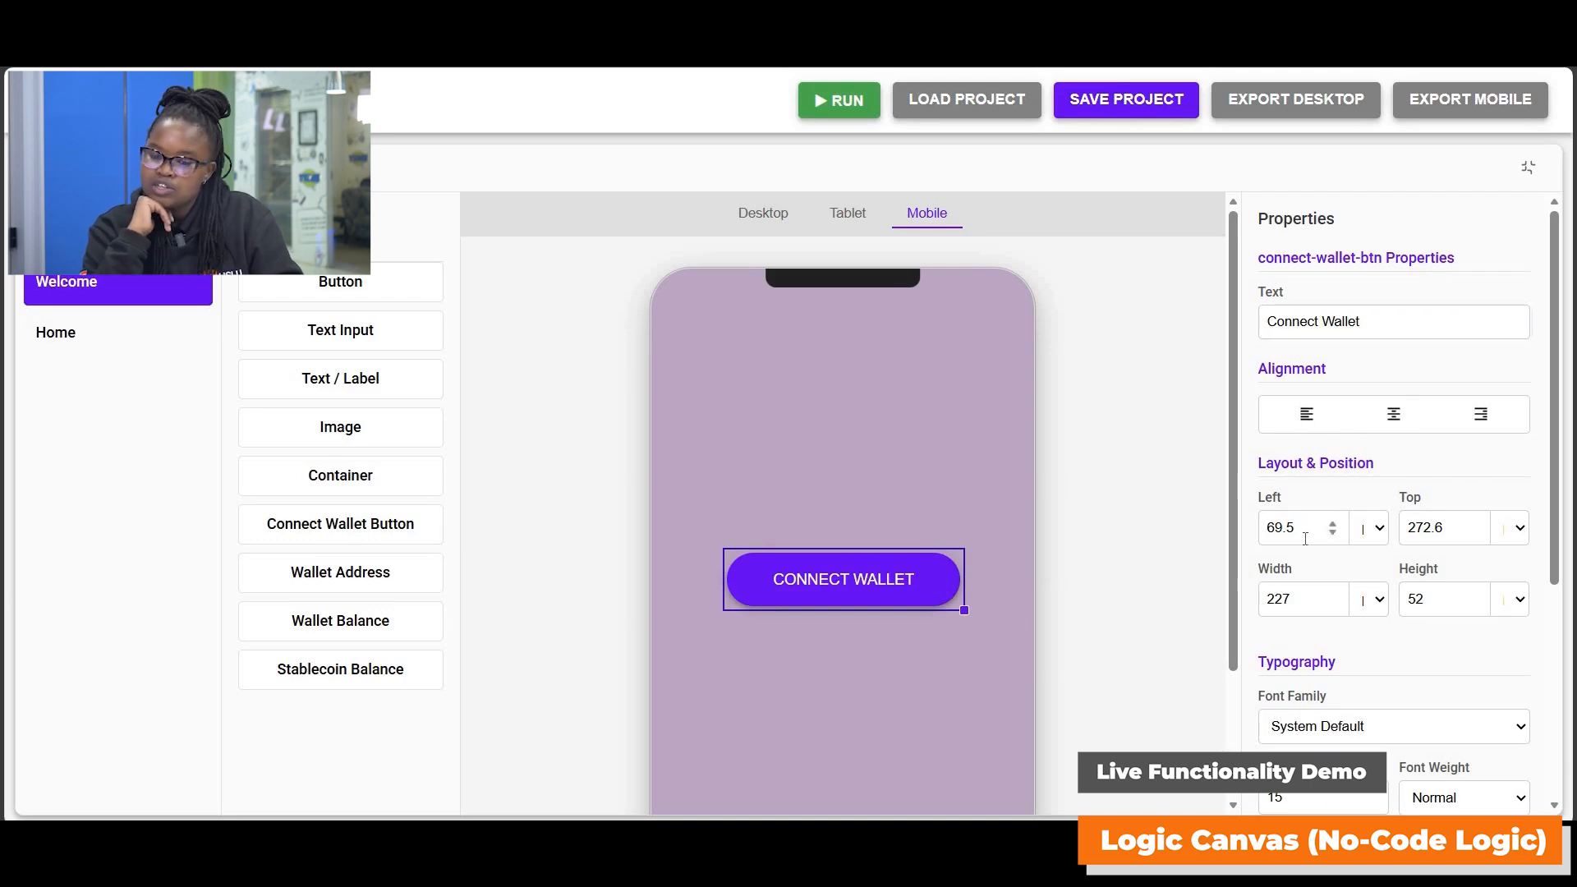
pyautogui.scroll(-1, 1555, 456)
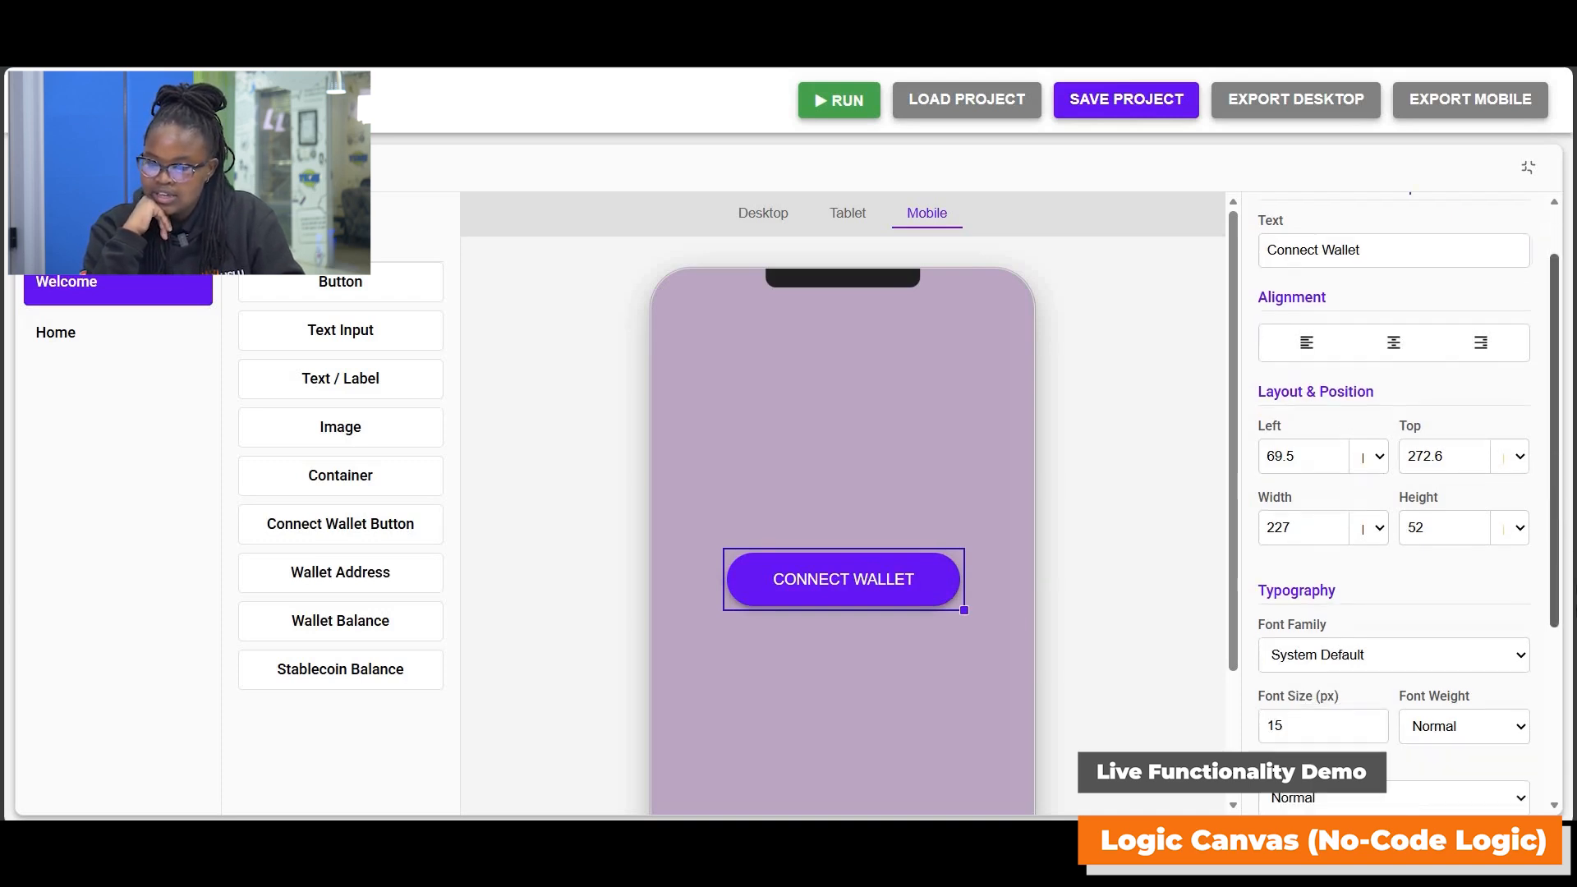
pyautogui.scroll(-4, 1269, 454)
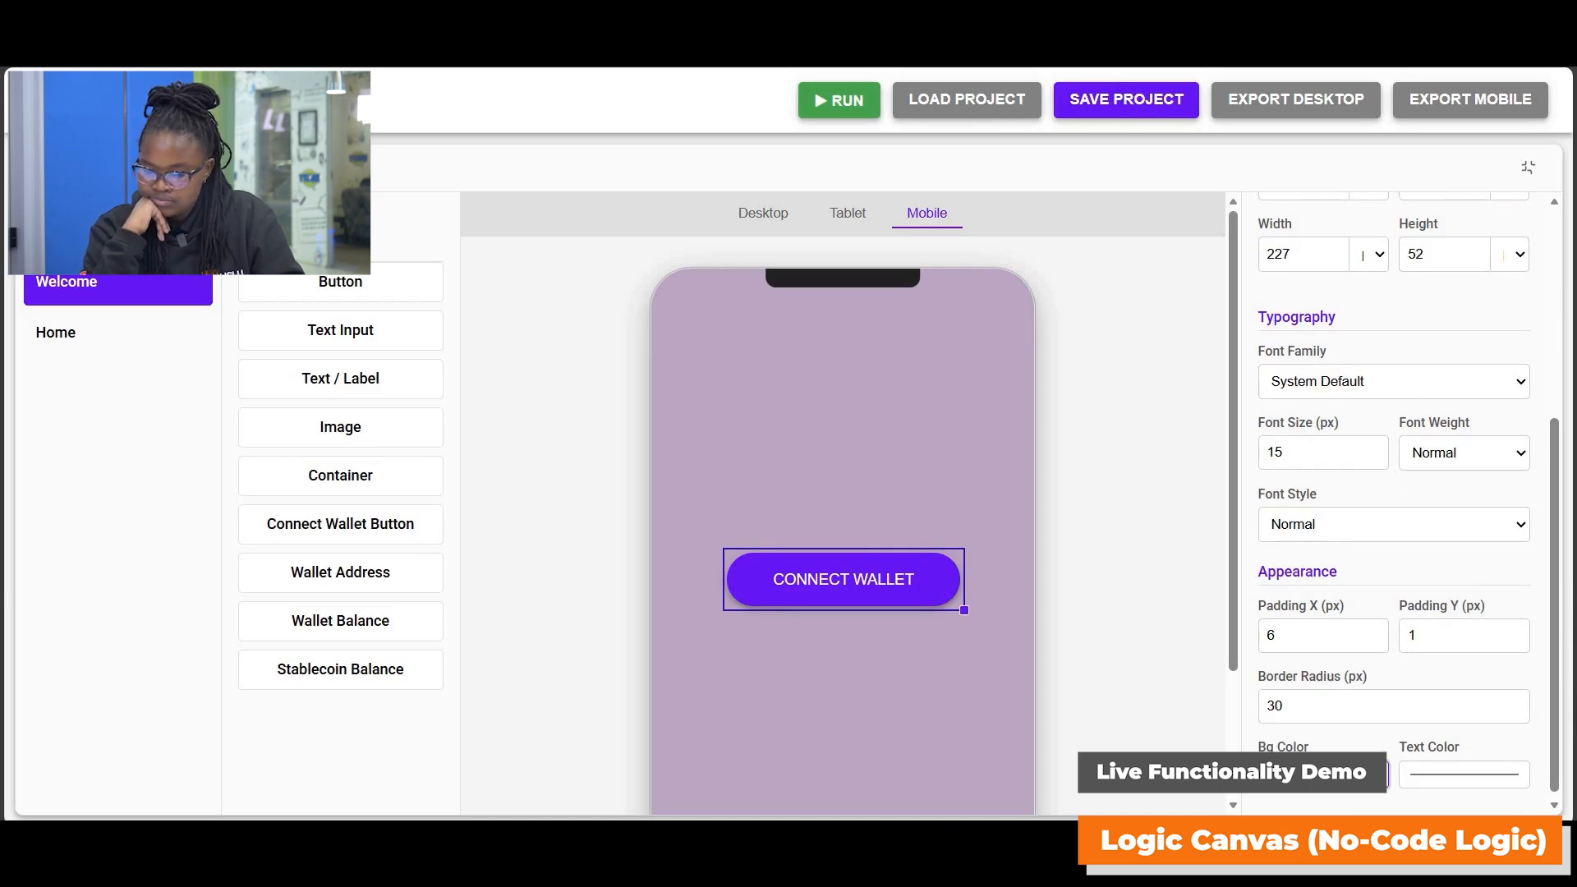
pyautogui.click(1318, 775)
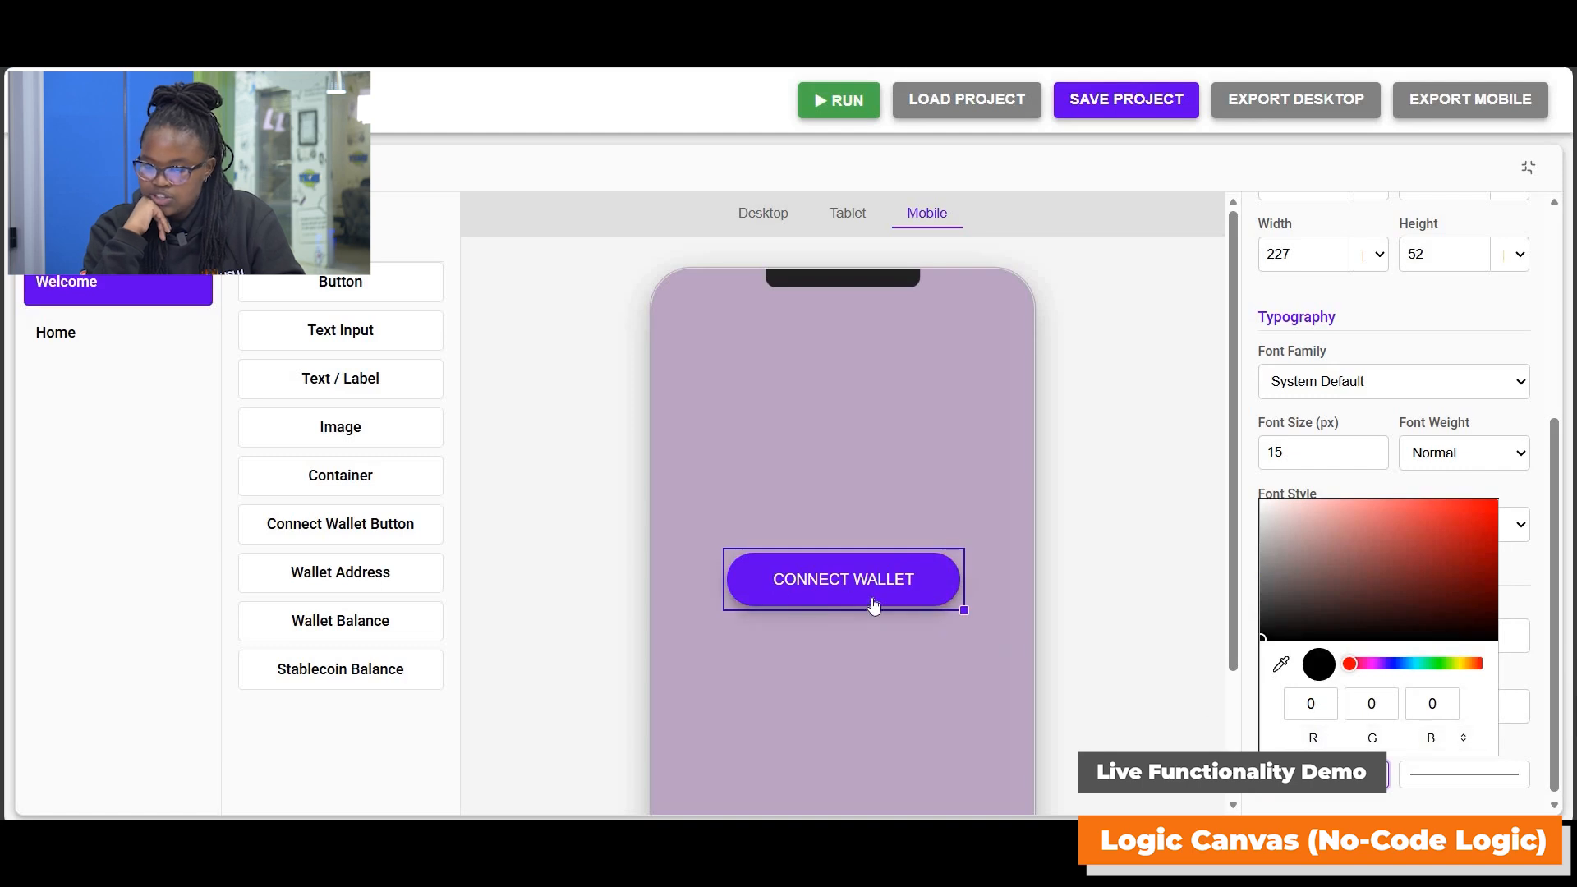
pyautogui.click(890, 639)
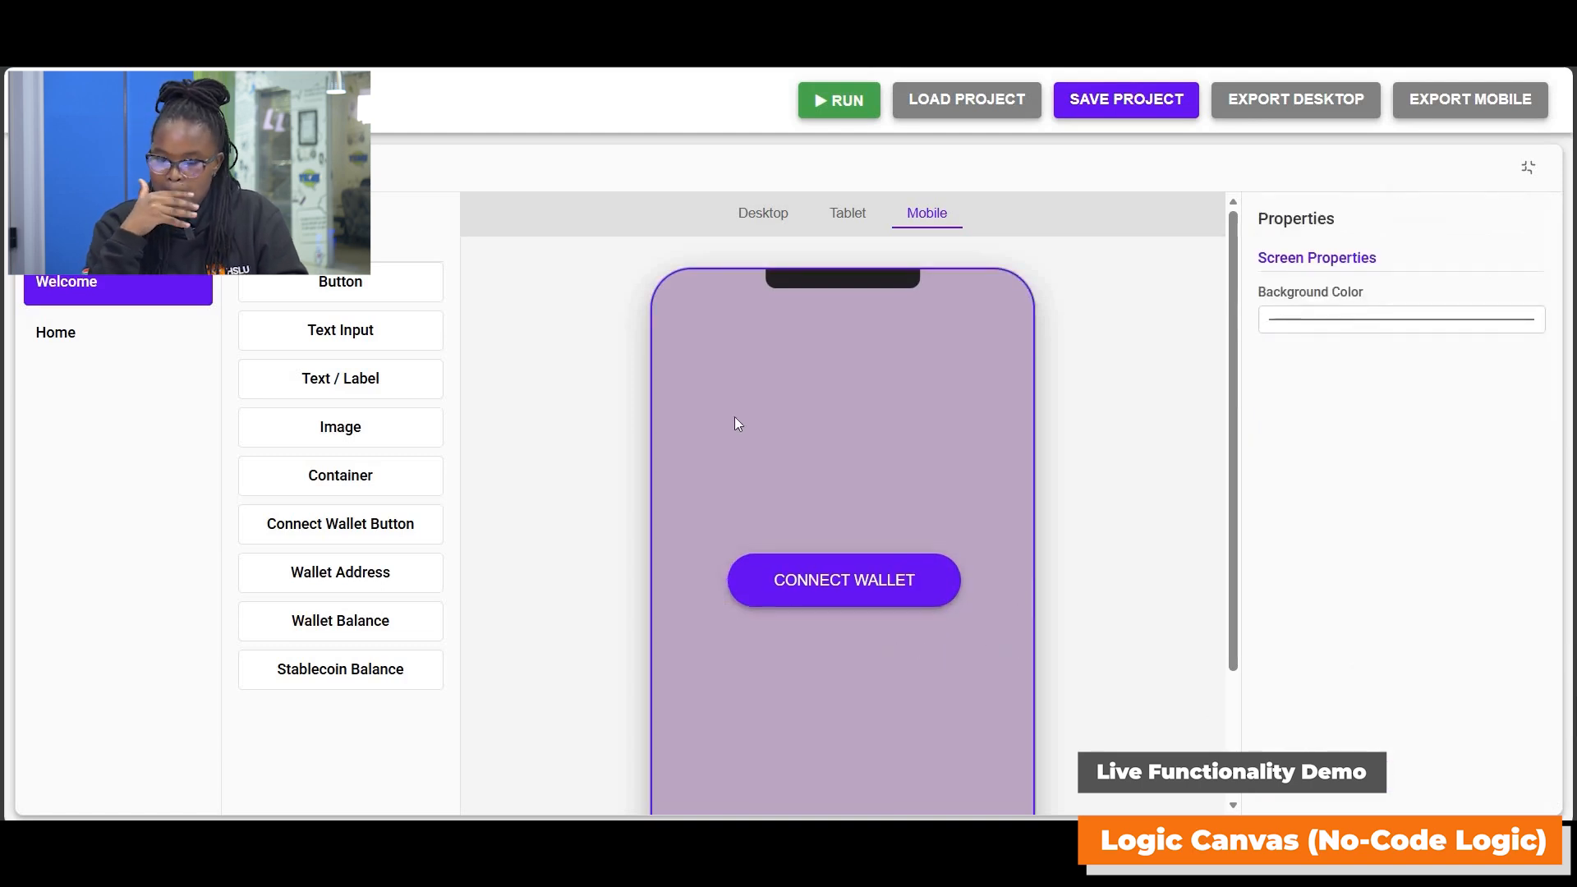
# Add a third screen to the project and delete it again, confirming the deletion.
pyautogui.click(894, 596)
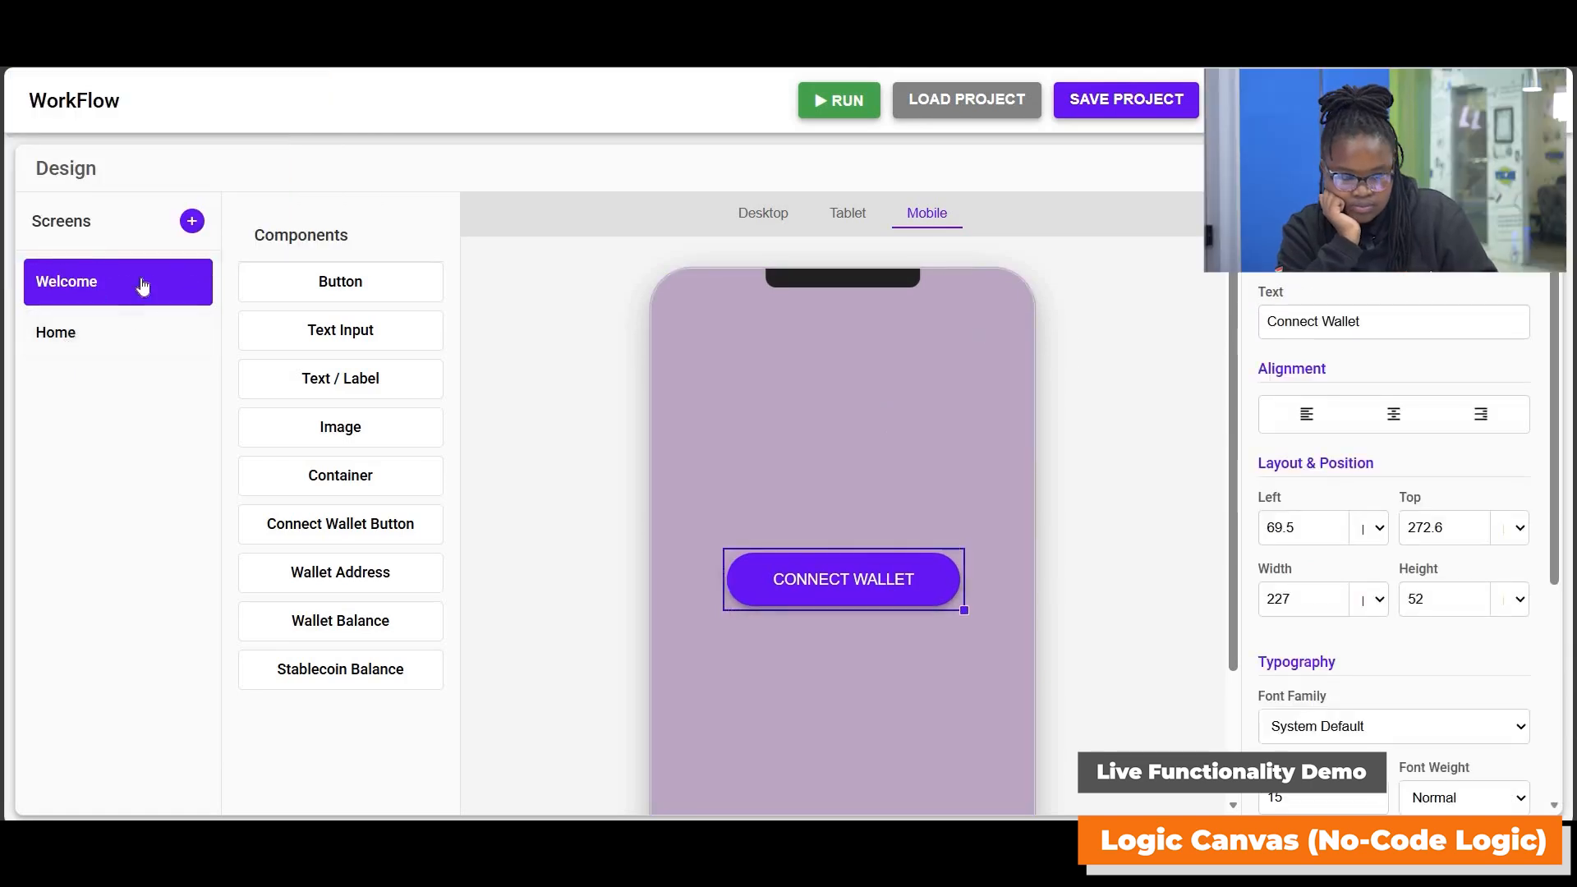
pyautogui.click(193, 222)
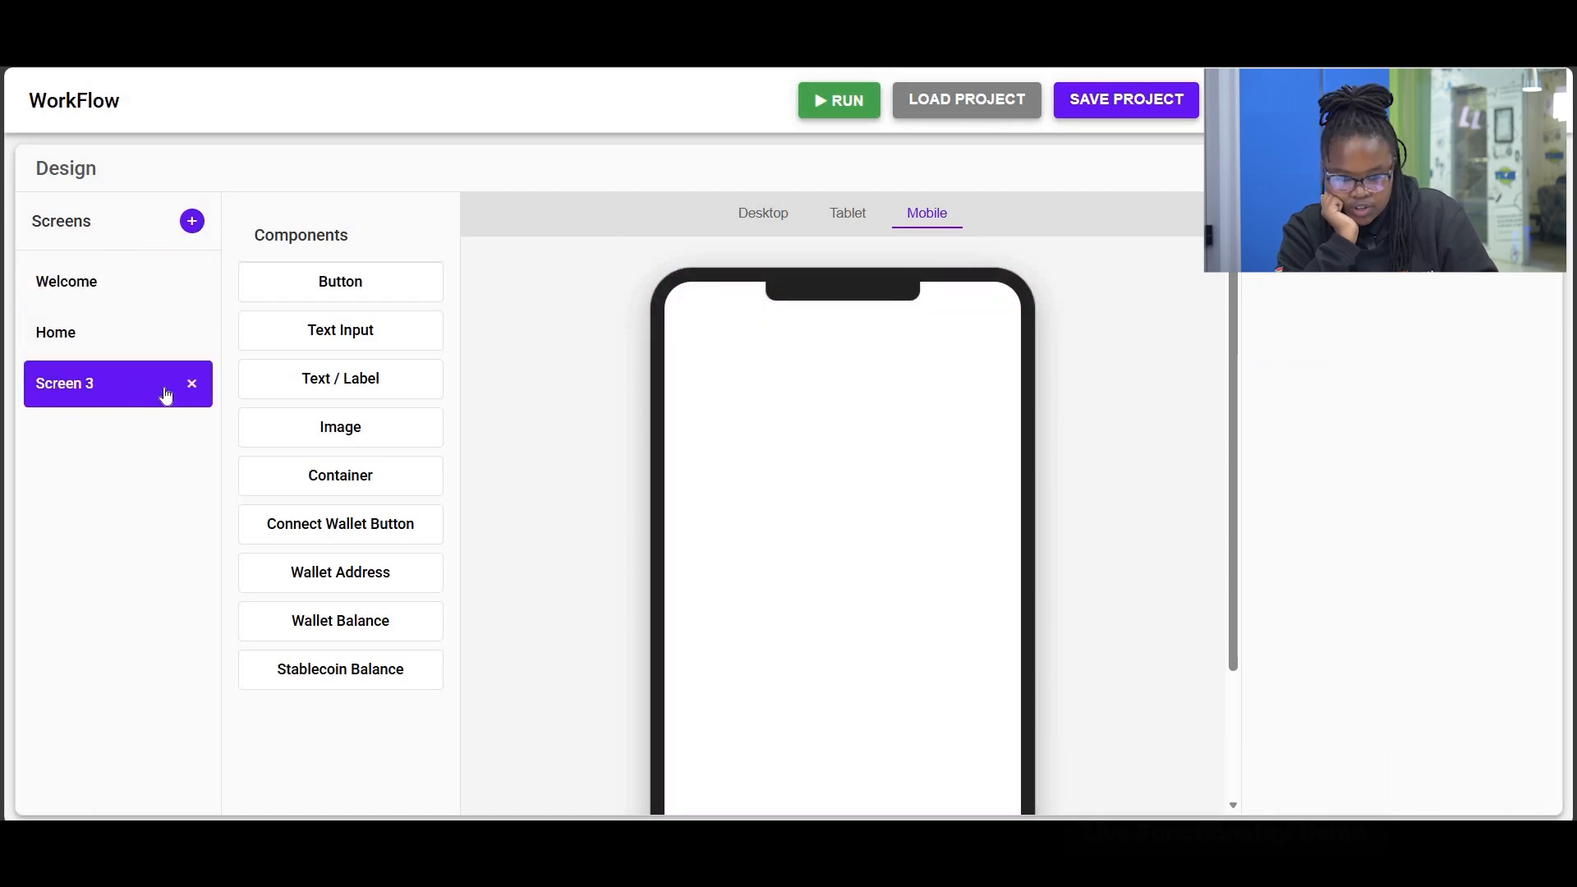
pyautogui.click(192, 386)
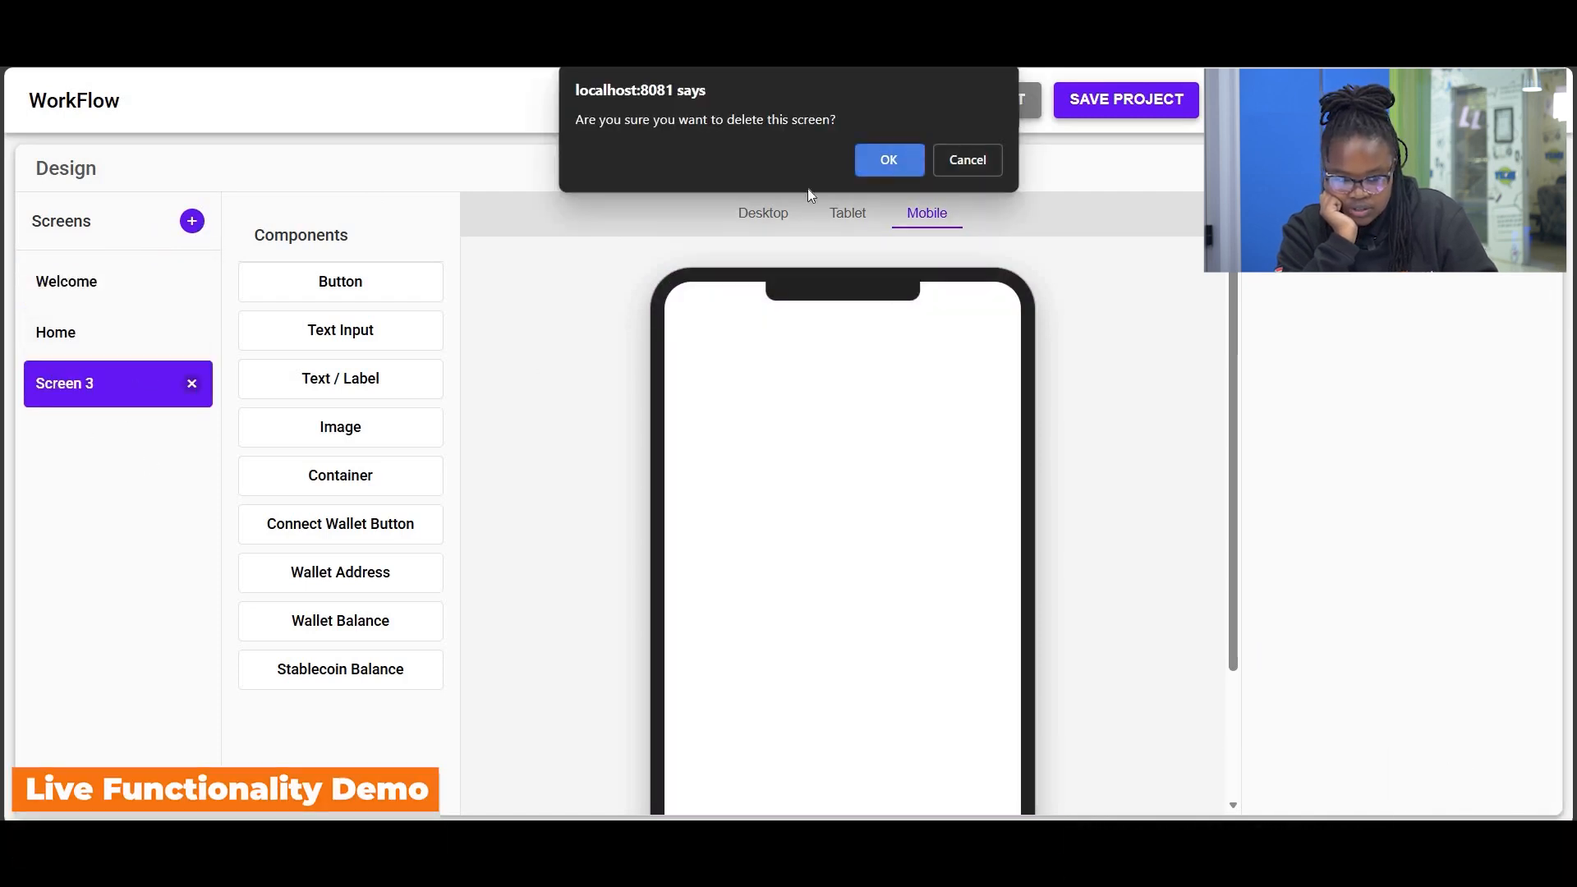
pyautogui.click(896, 165)
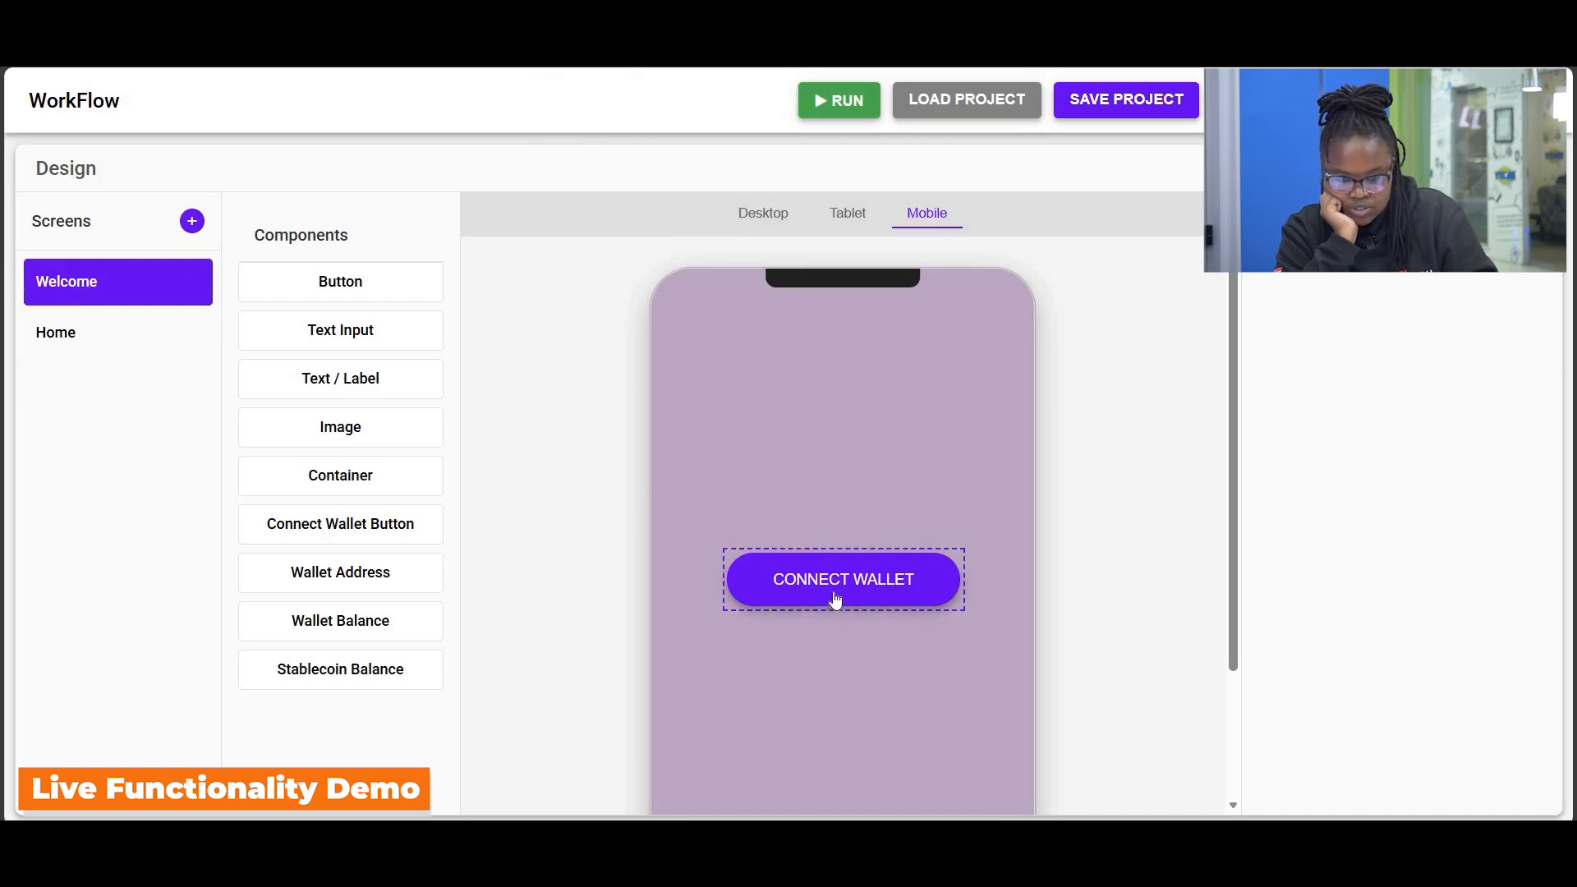
# Examine the properties of the Get Live USDC Price button and the "loading...." text on the Home screen.
pyautogui.click(76, 341)
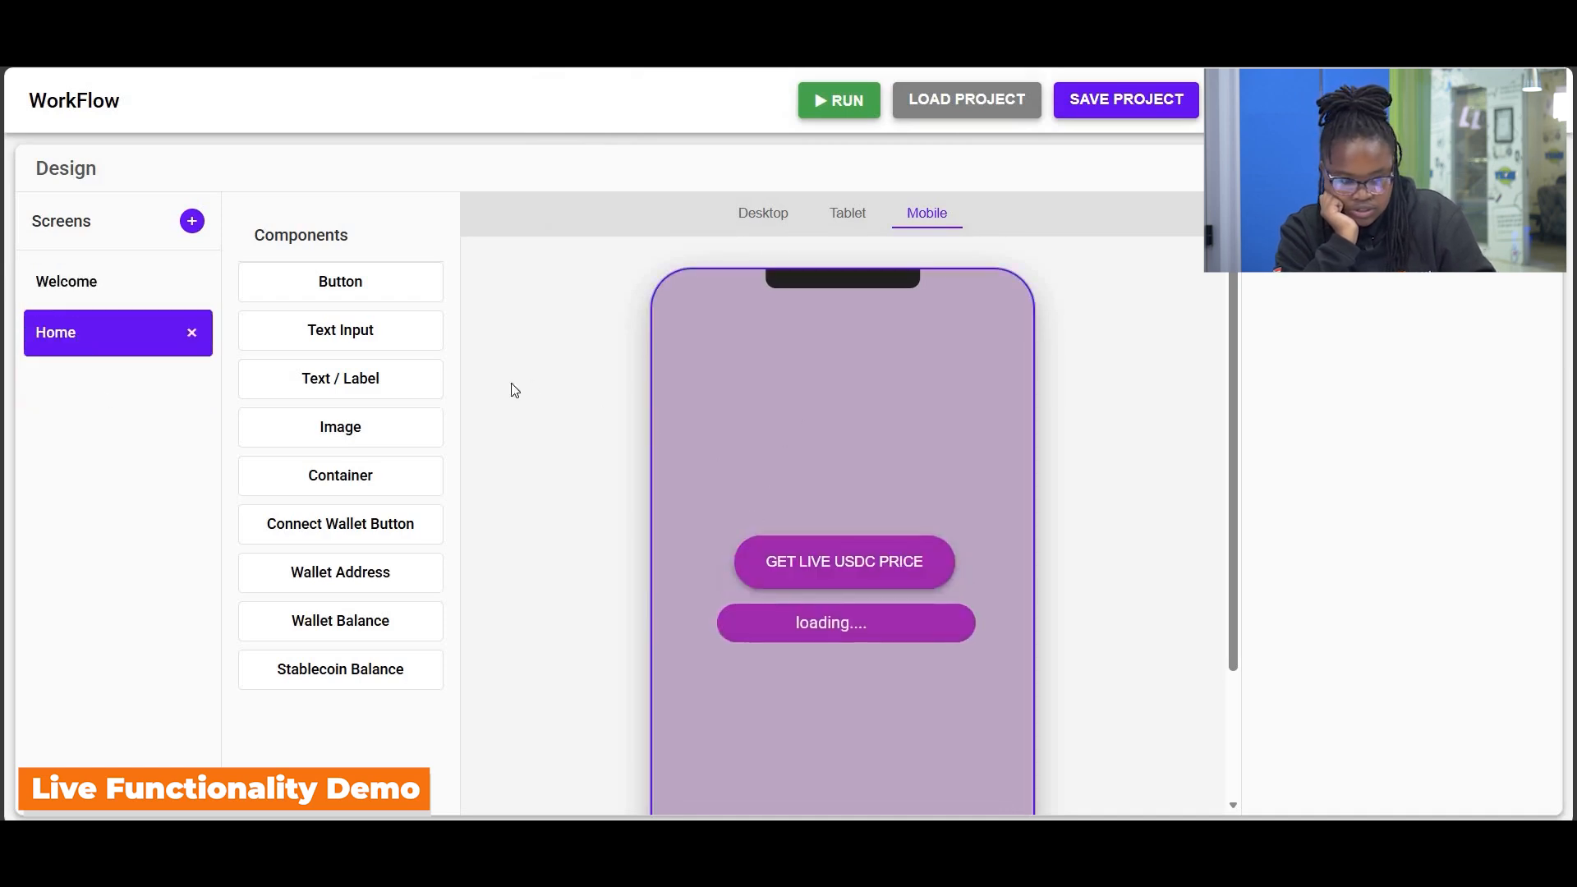
pyautogui.click(839, 575)
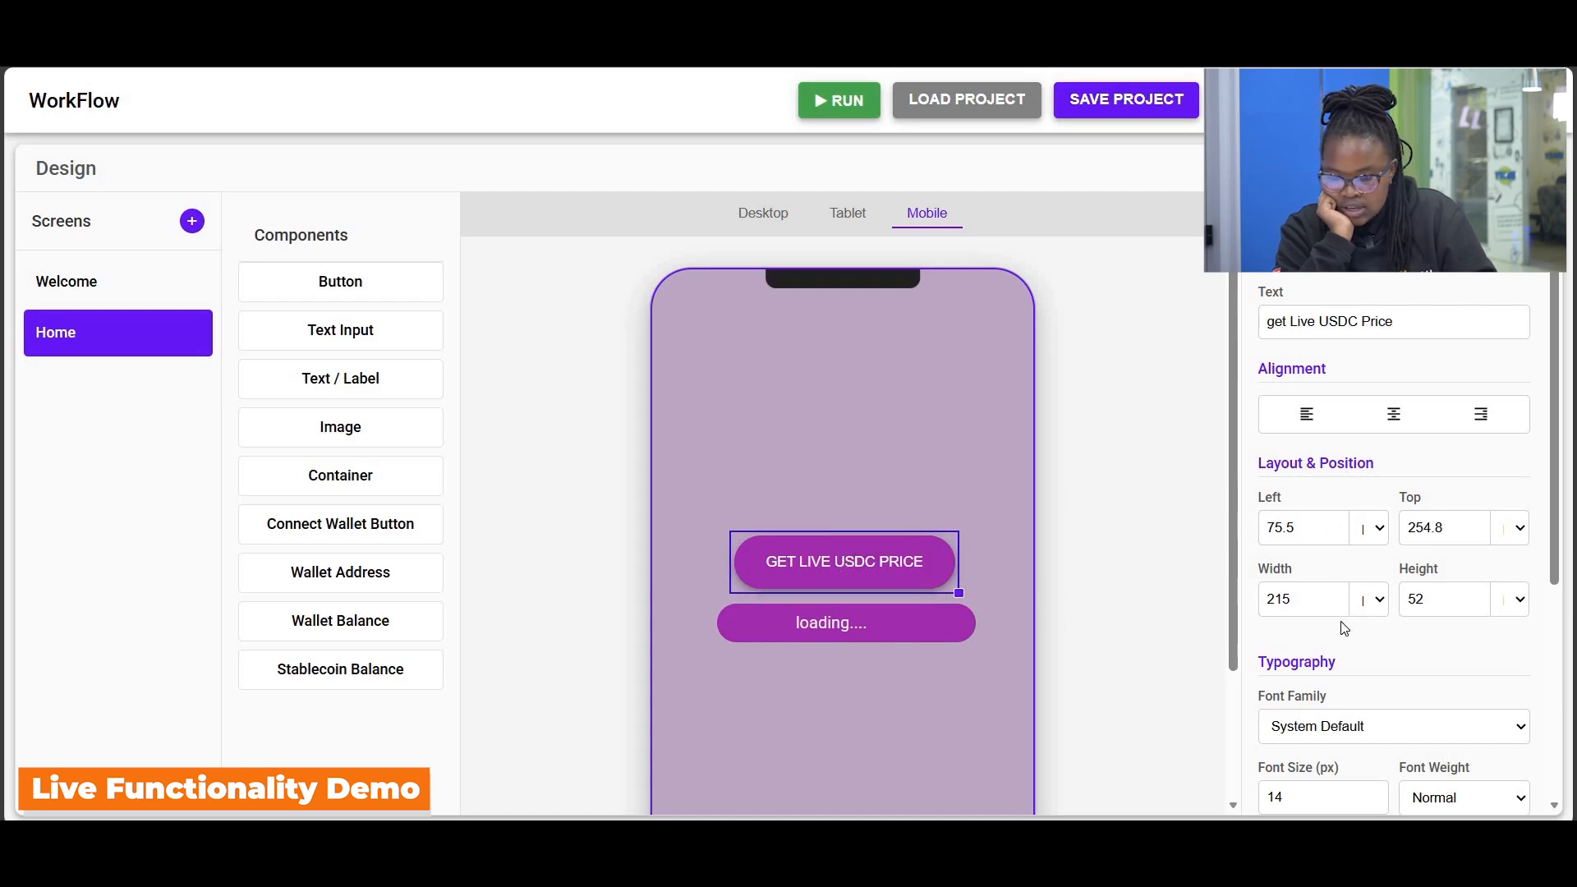
pyautogui.click(881, 630)
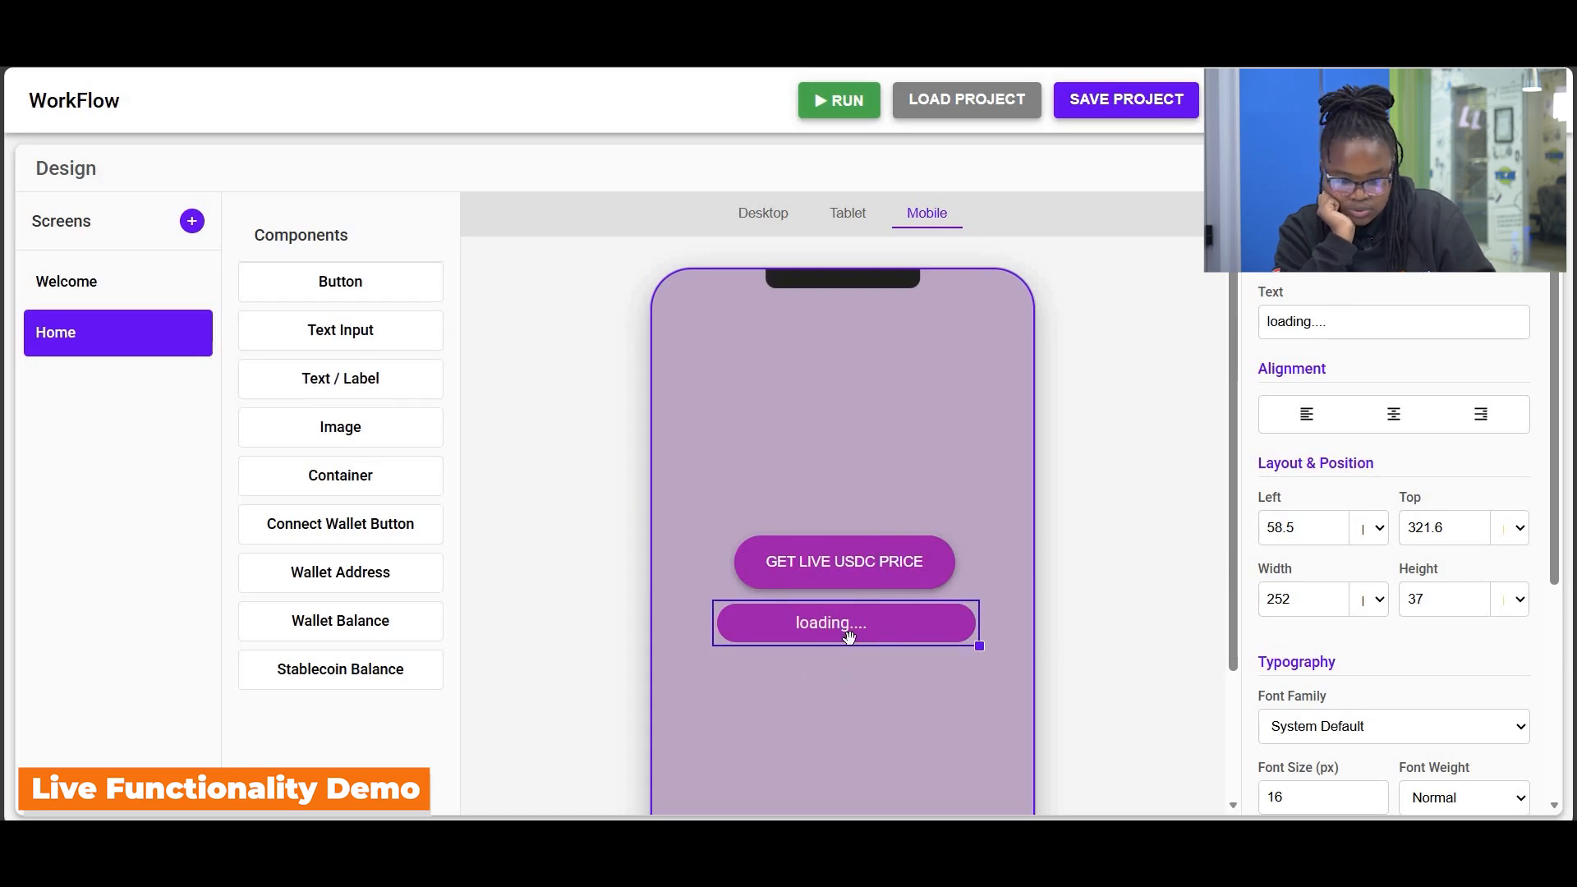
pyautogui.click(854, 588)
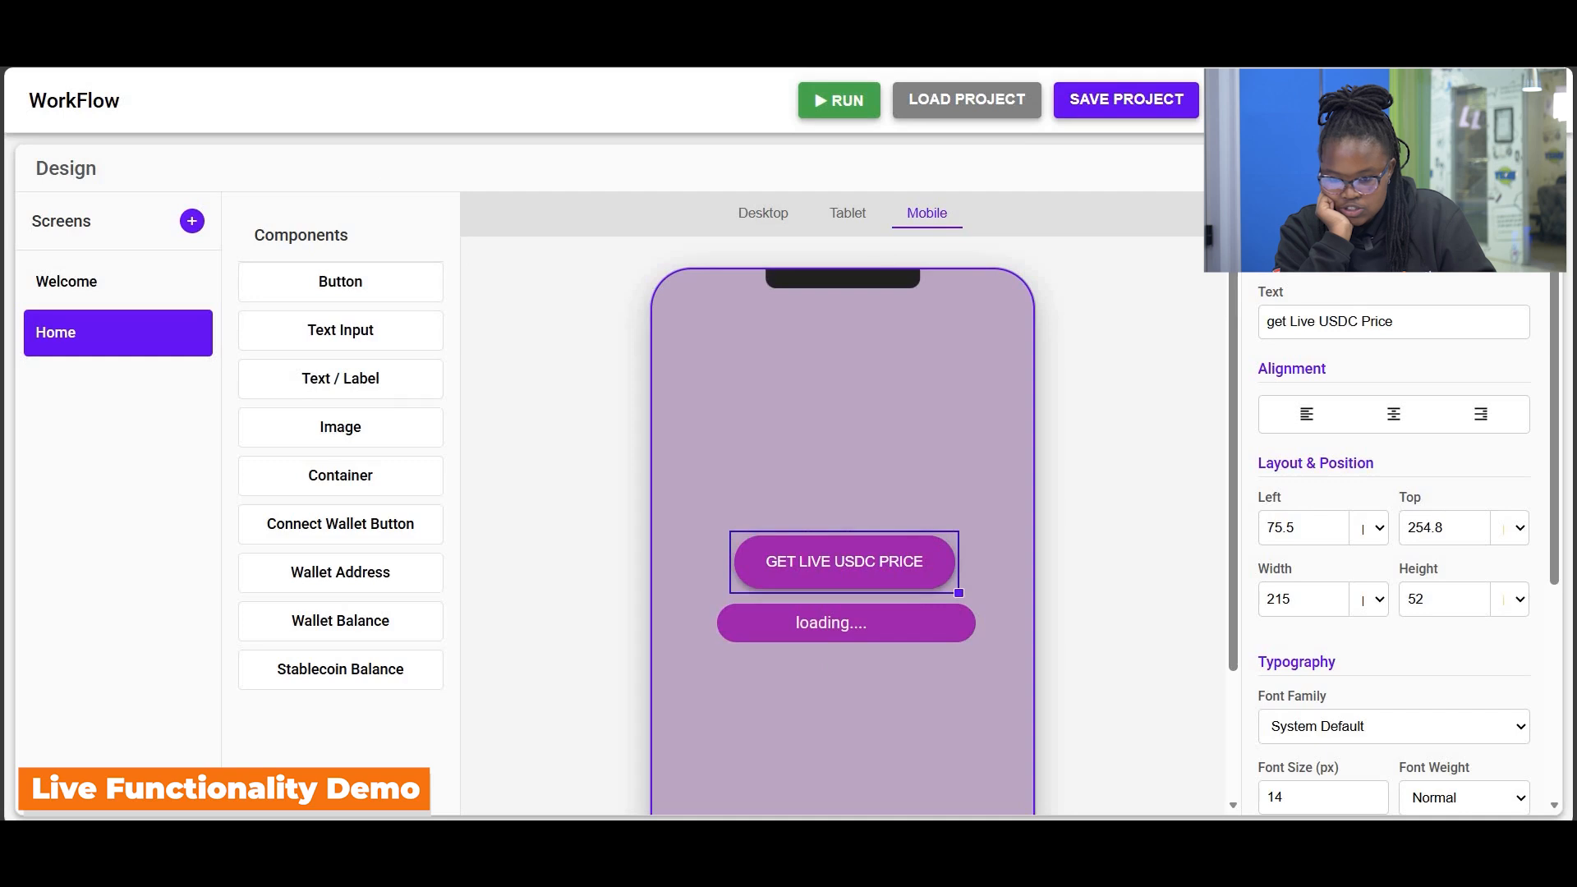
pyautogui.click(841, 602)
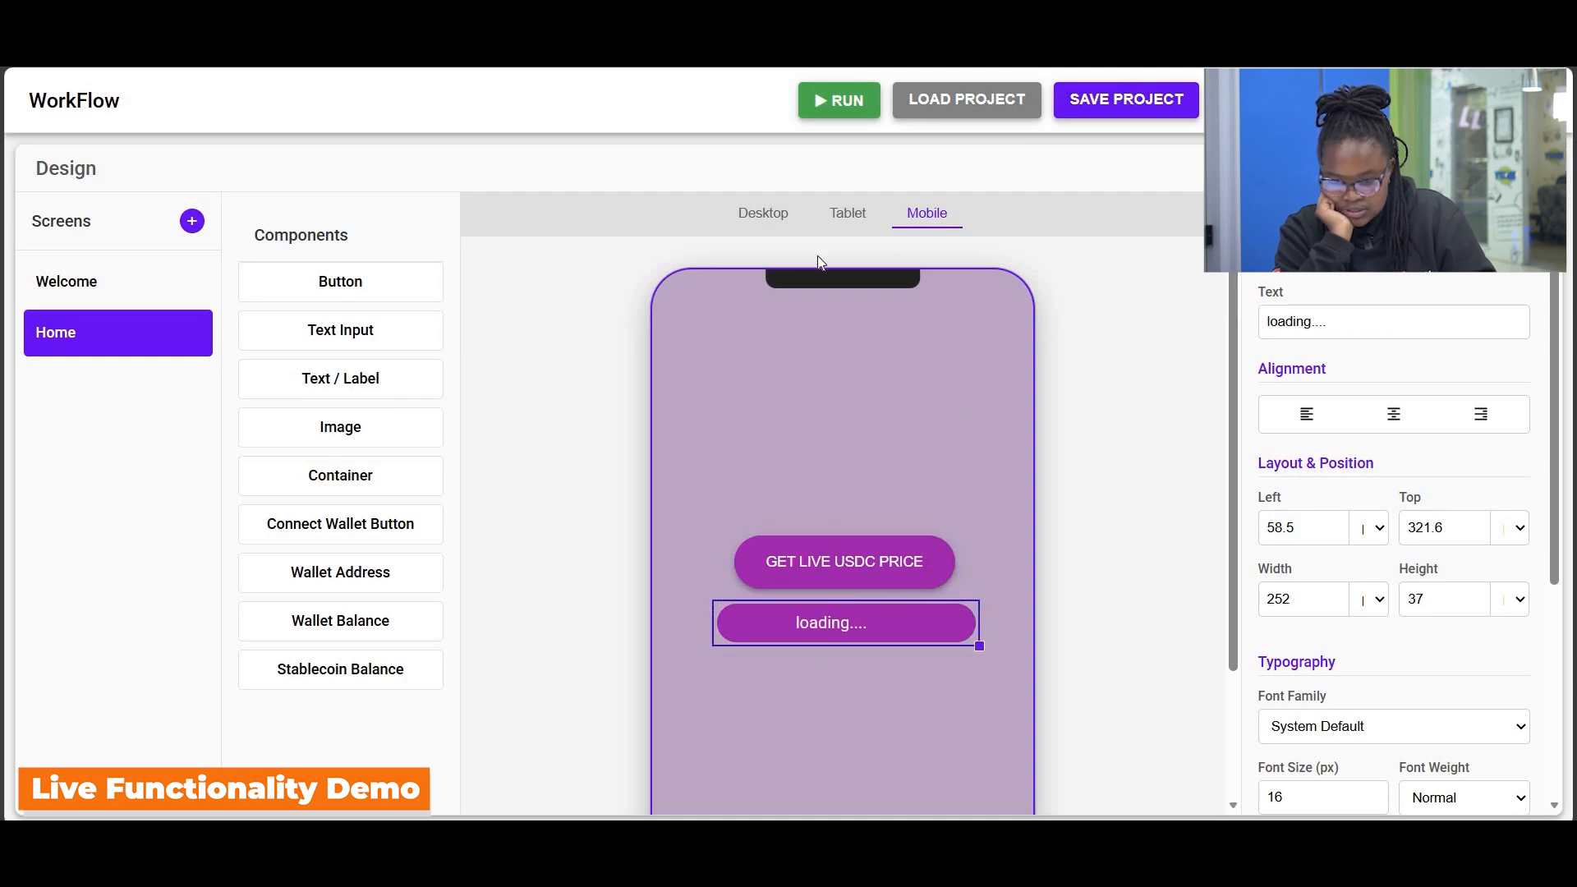
# Check the Connect Wallet button on the Welcome screen and return to the Home screen.
pyautogui.click(116, 297)
pyautogui.click(753, 595)
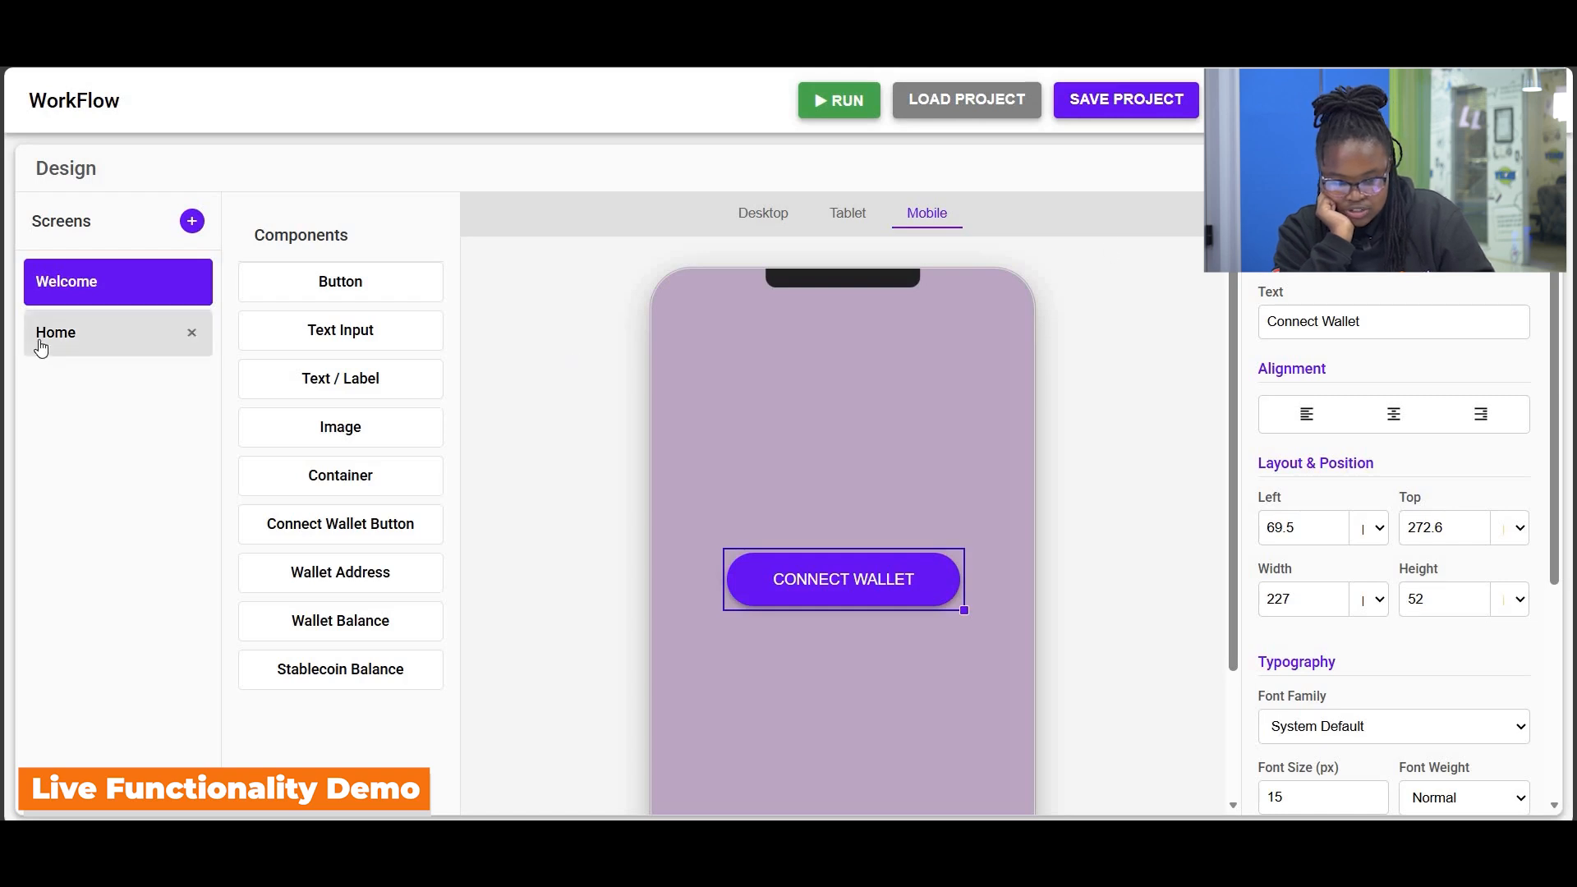
pyautogui.click(107, 338)
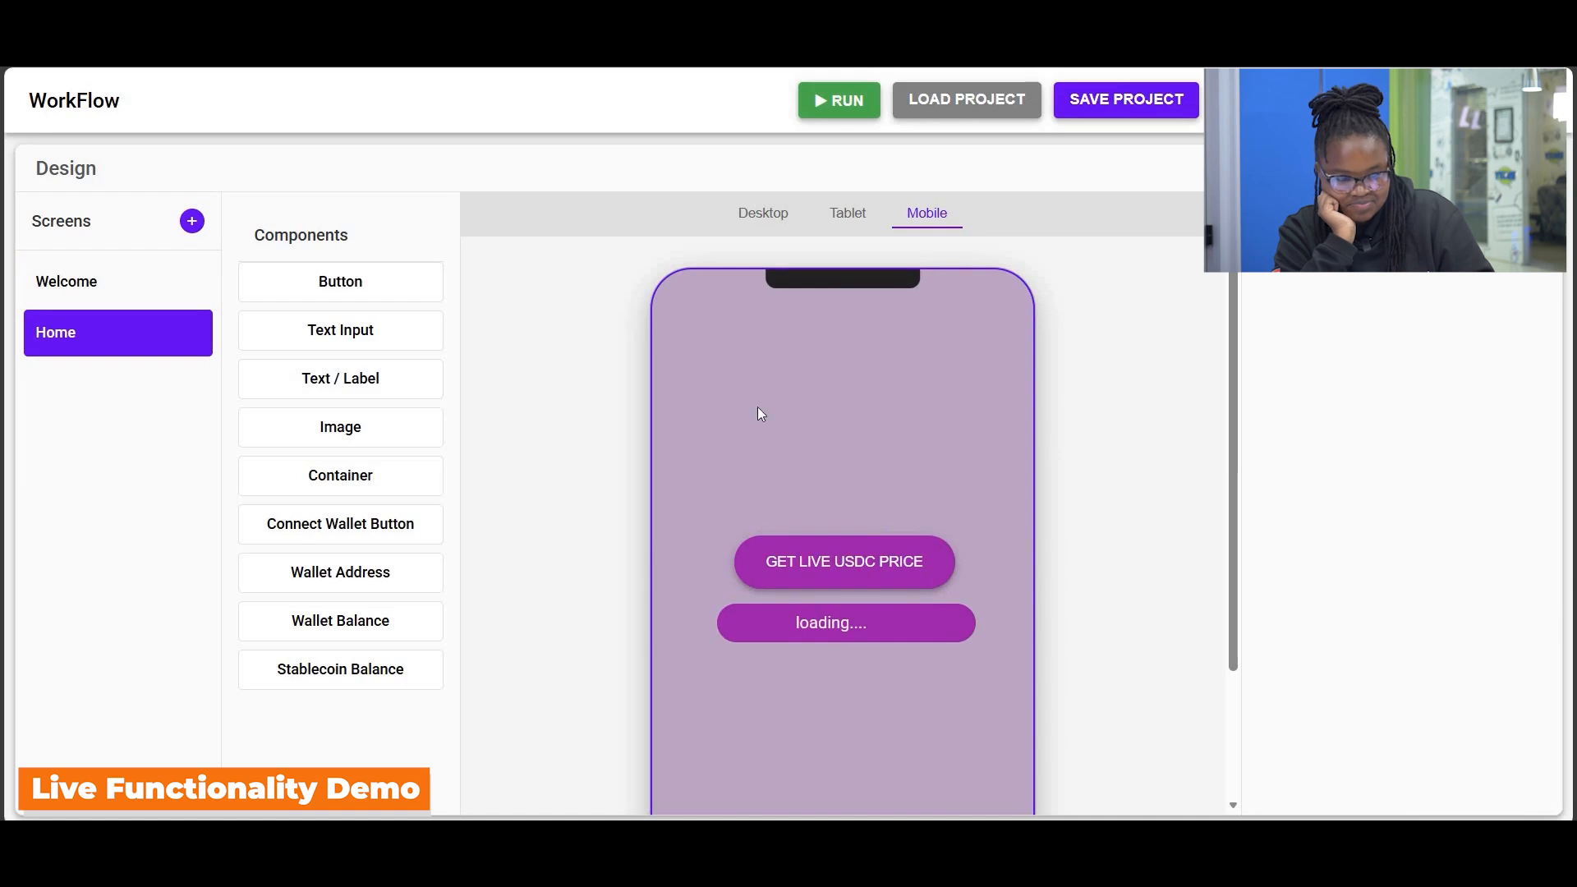
# In the full-size logic canvas, examine the On Wallet Connected block's Run on Chain and Next Block options.
pyautogui.click(1529, 168)
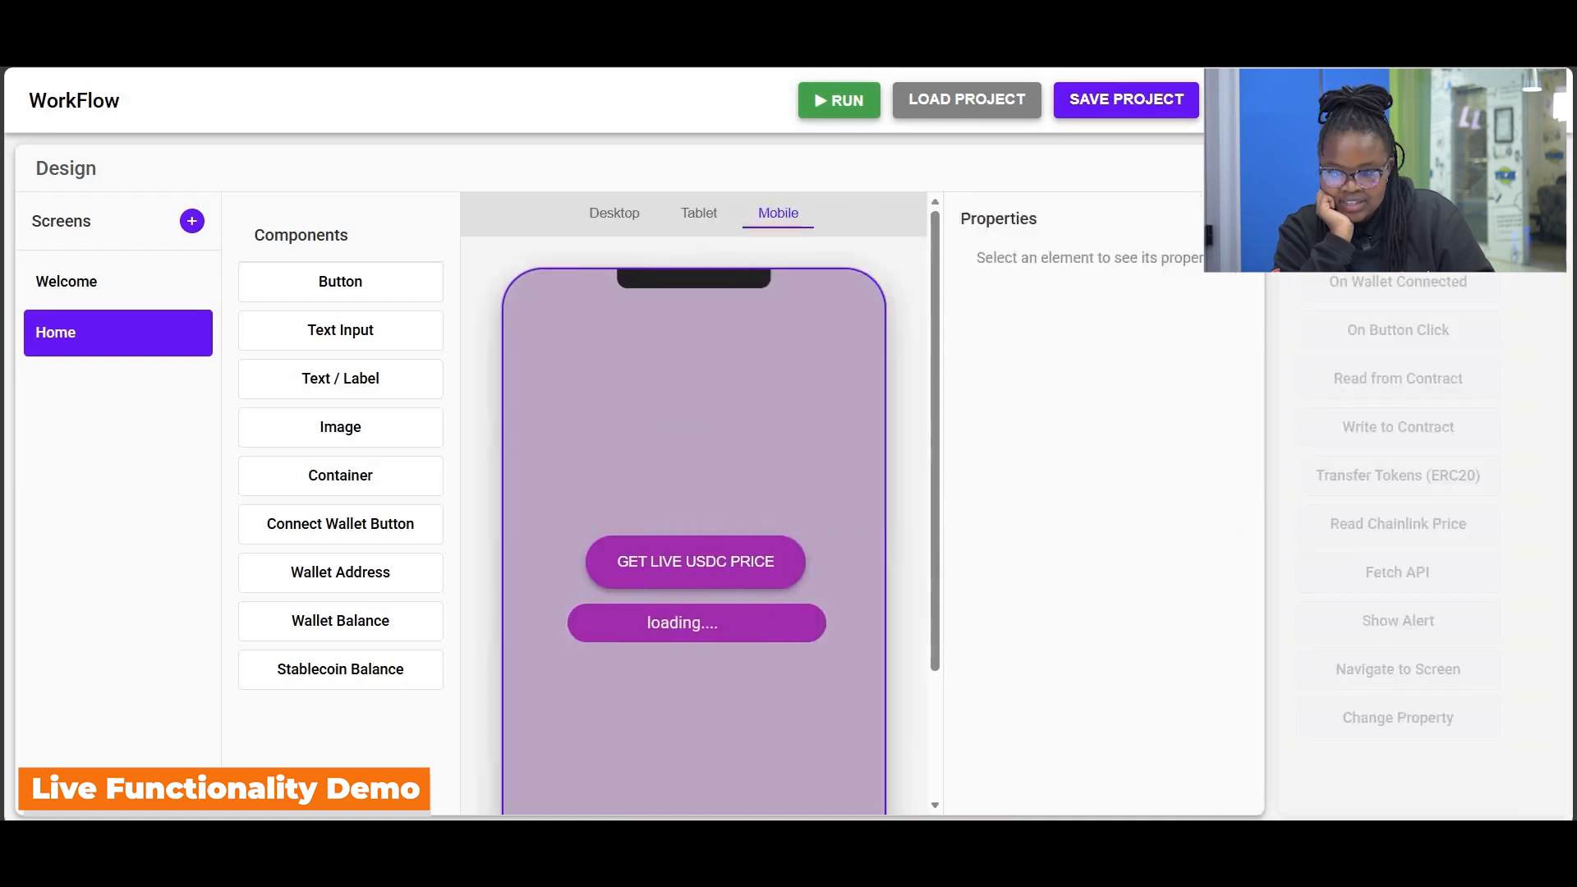
pyautogui.click(1530, 167)
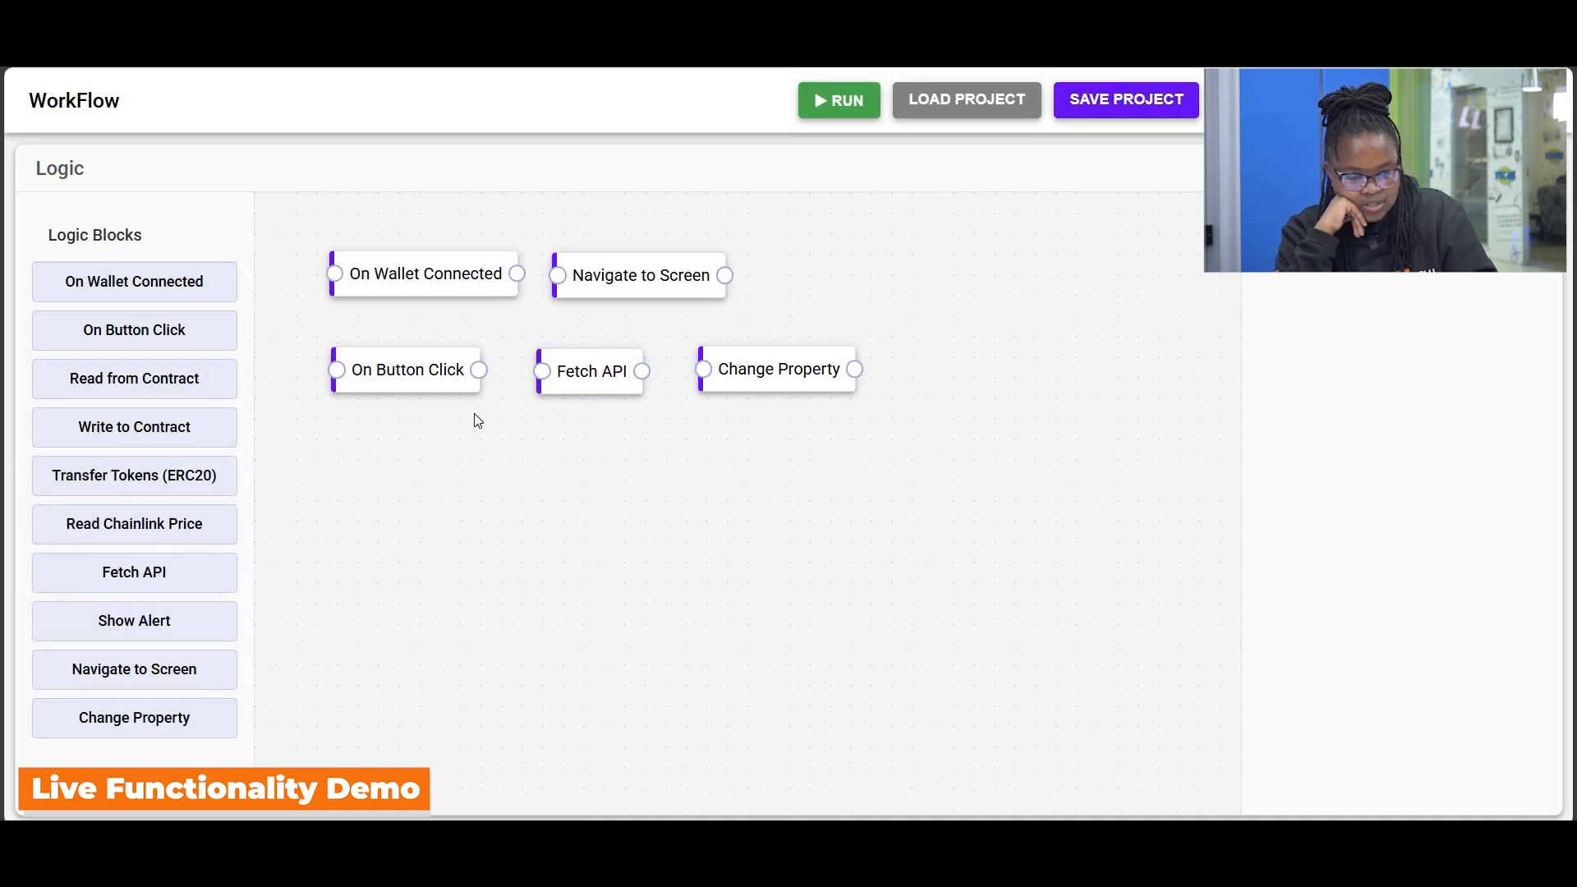
pyautogui.click(443, 272)
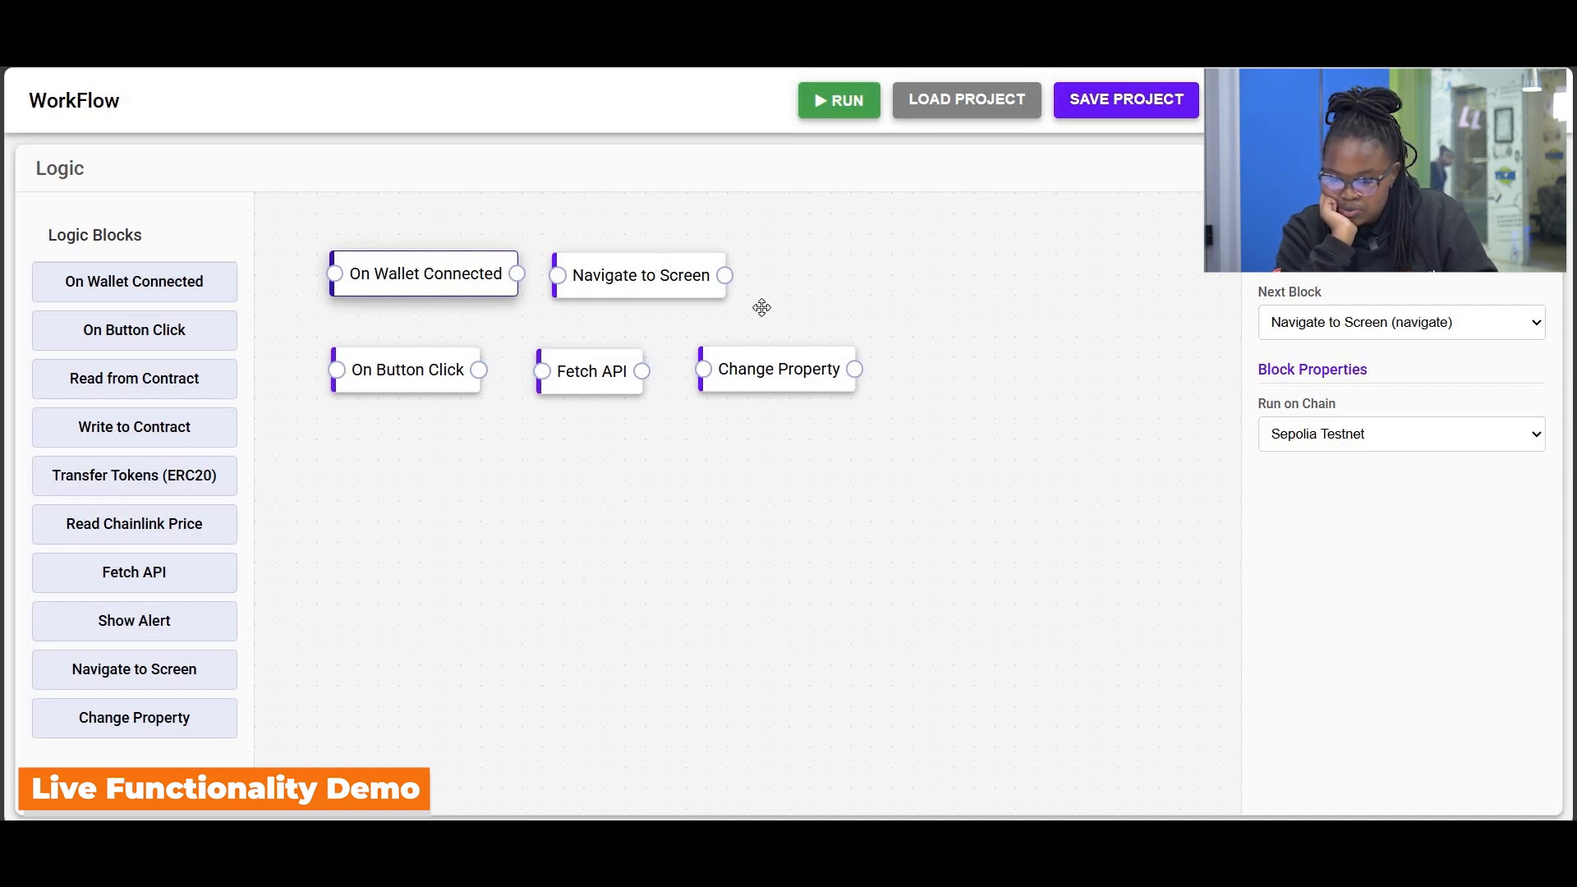
pyautogui.click(1336, 444)
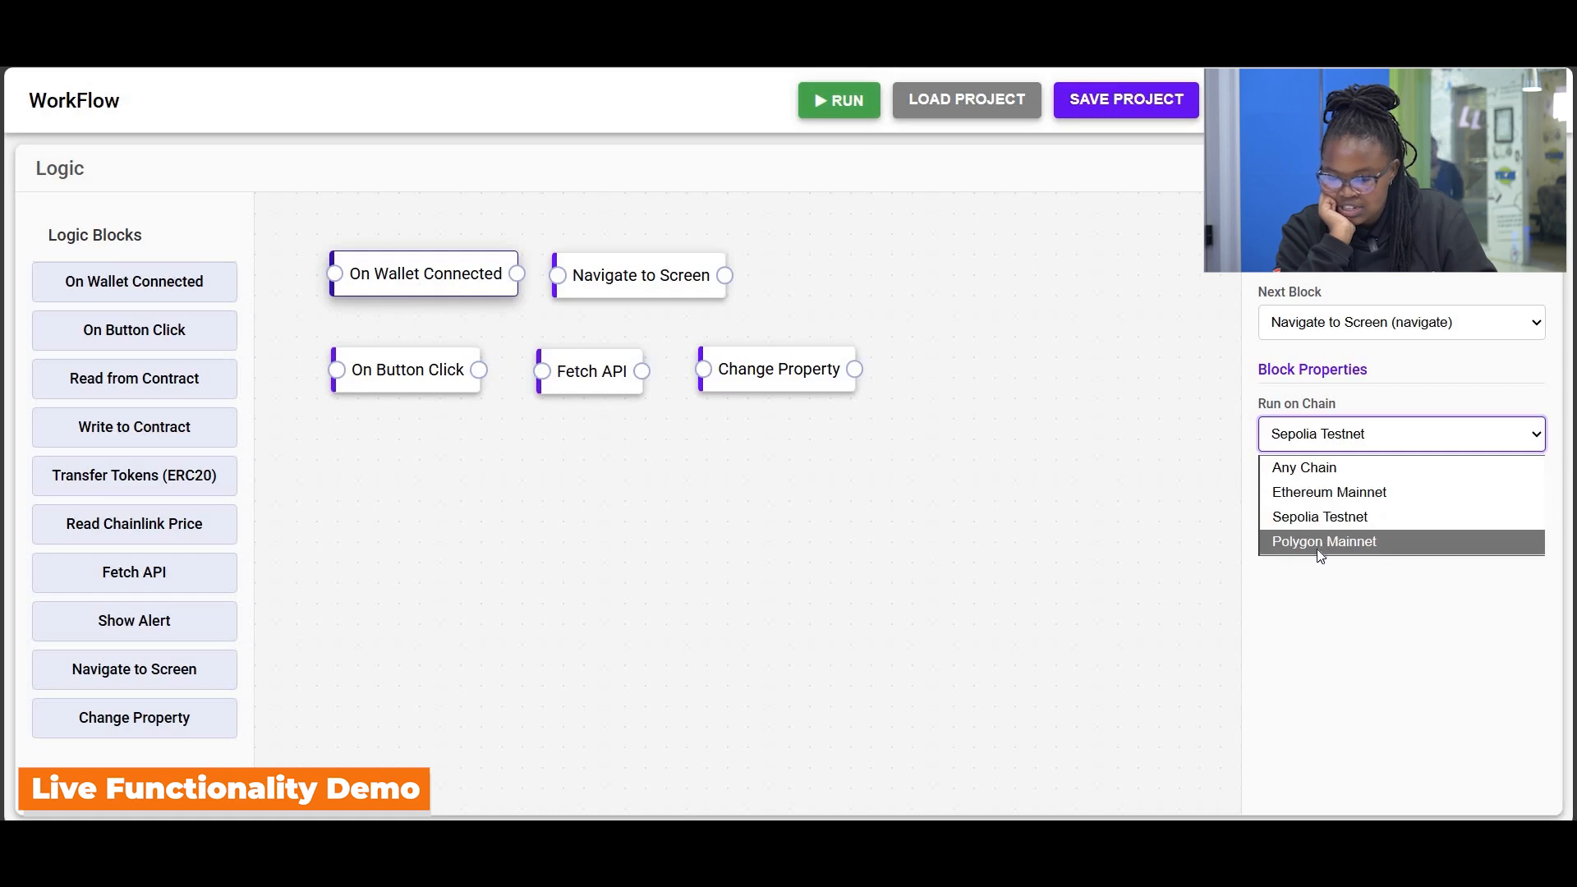
pyautogui.click(1356, 606)
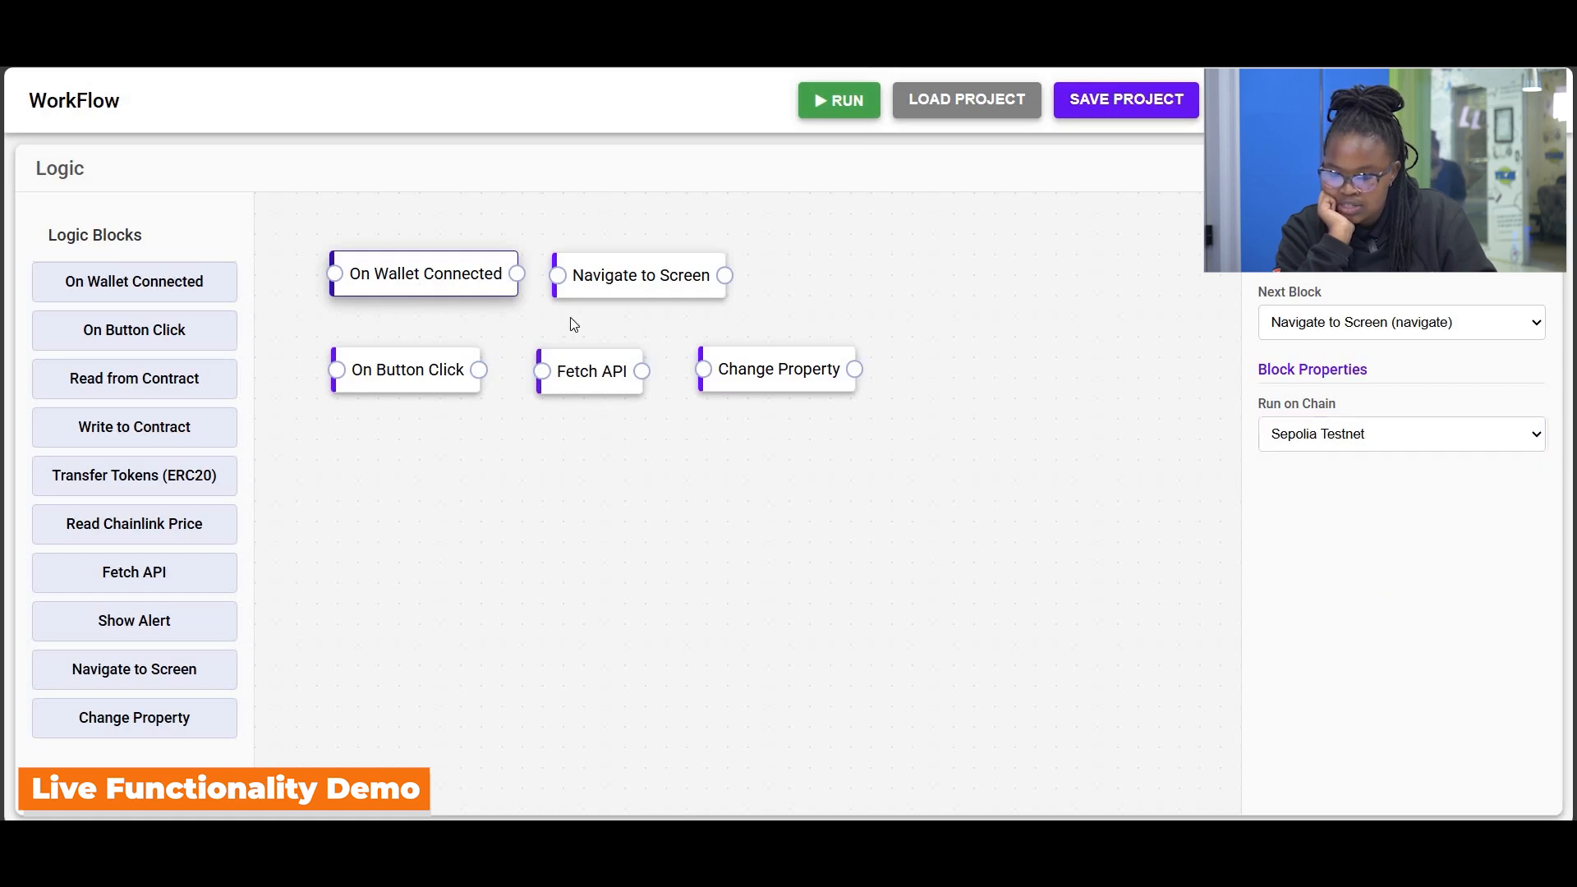
pyautogui.click(1315, 319)
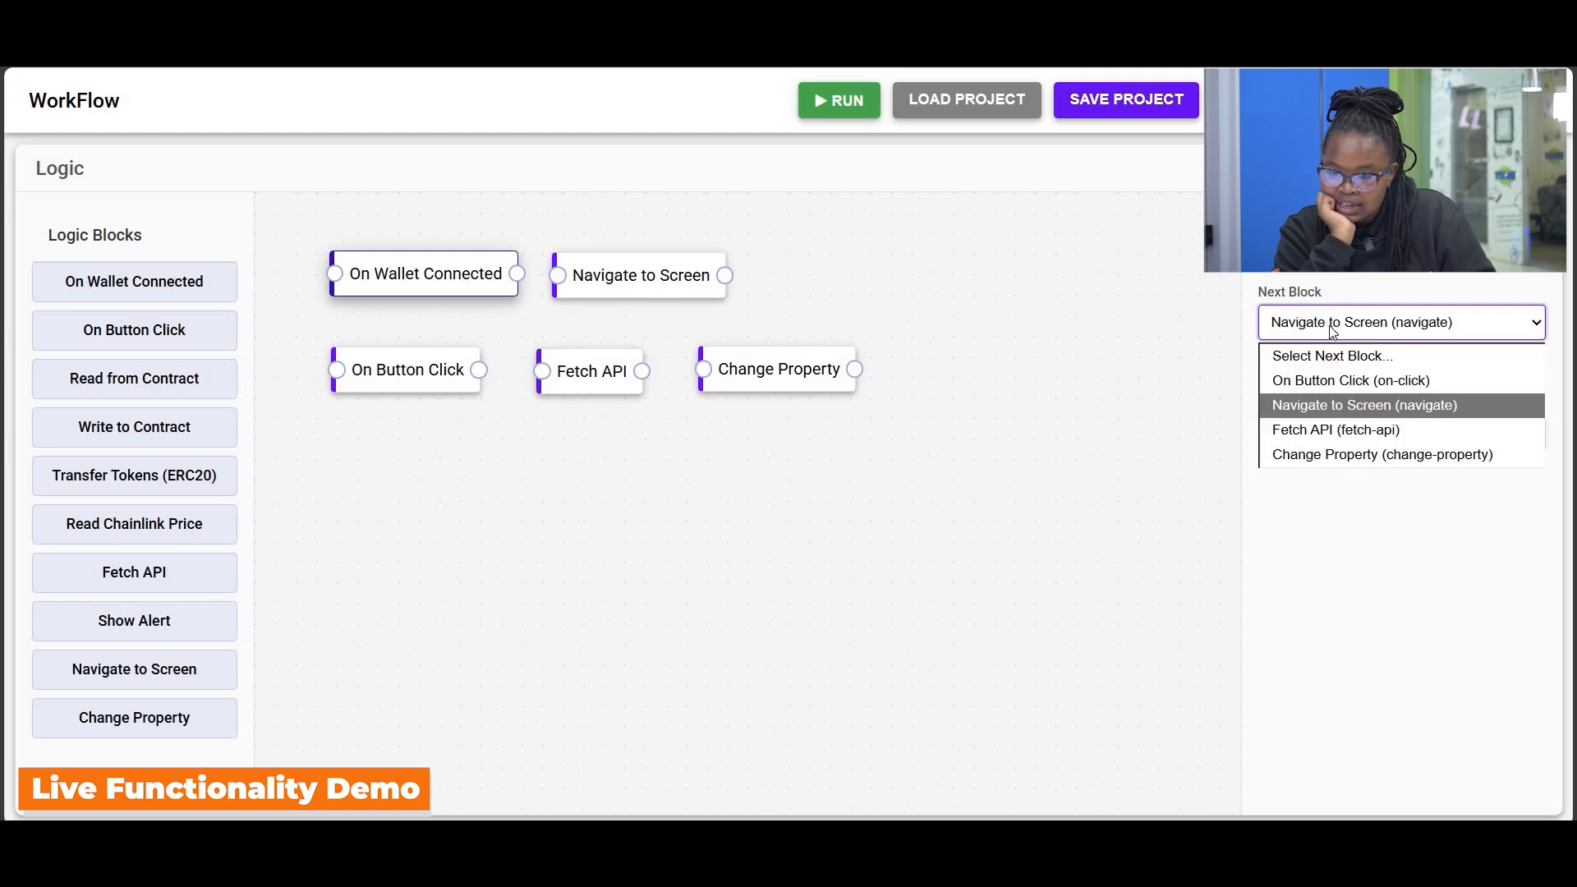
pyautogui.click(1333, 330)
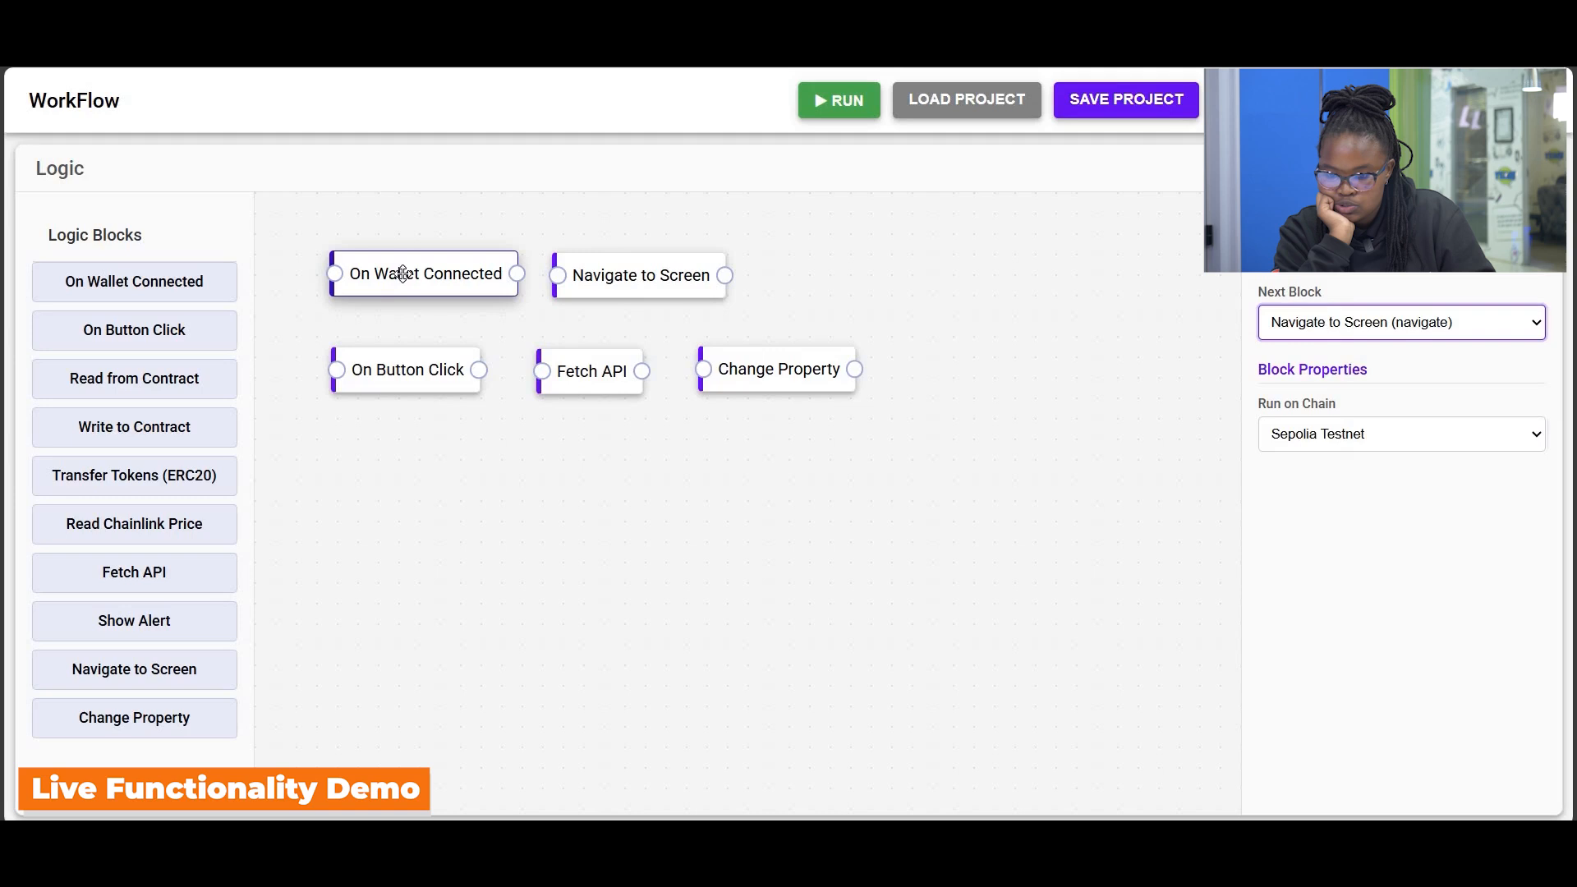
# Examine the Navigate to Screen block's destination, look at that screen in the full-size design canvas, and return to the logic canvas.
pyautogui.click(621, 271)
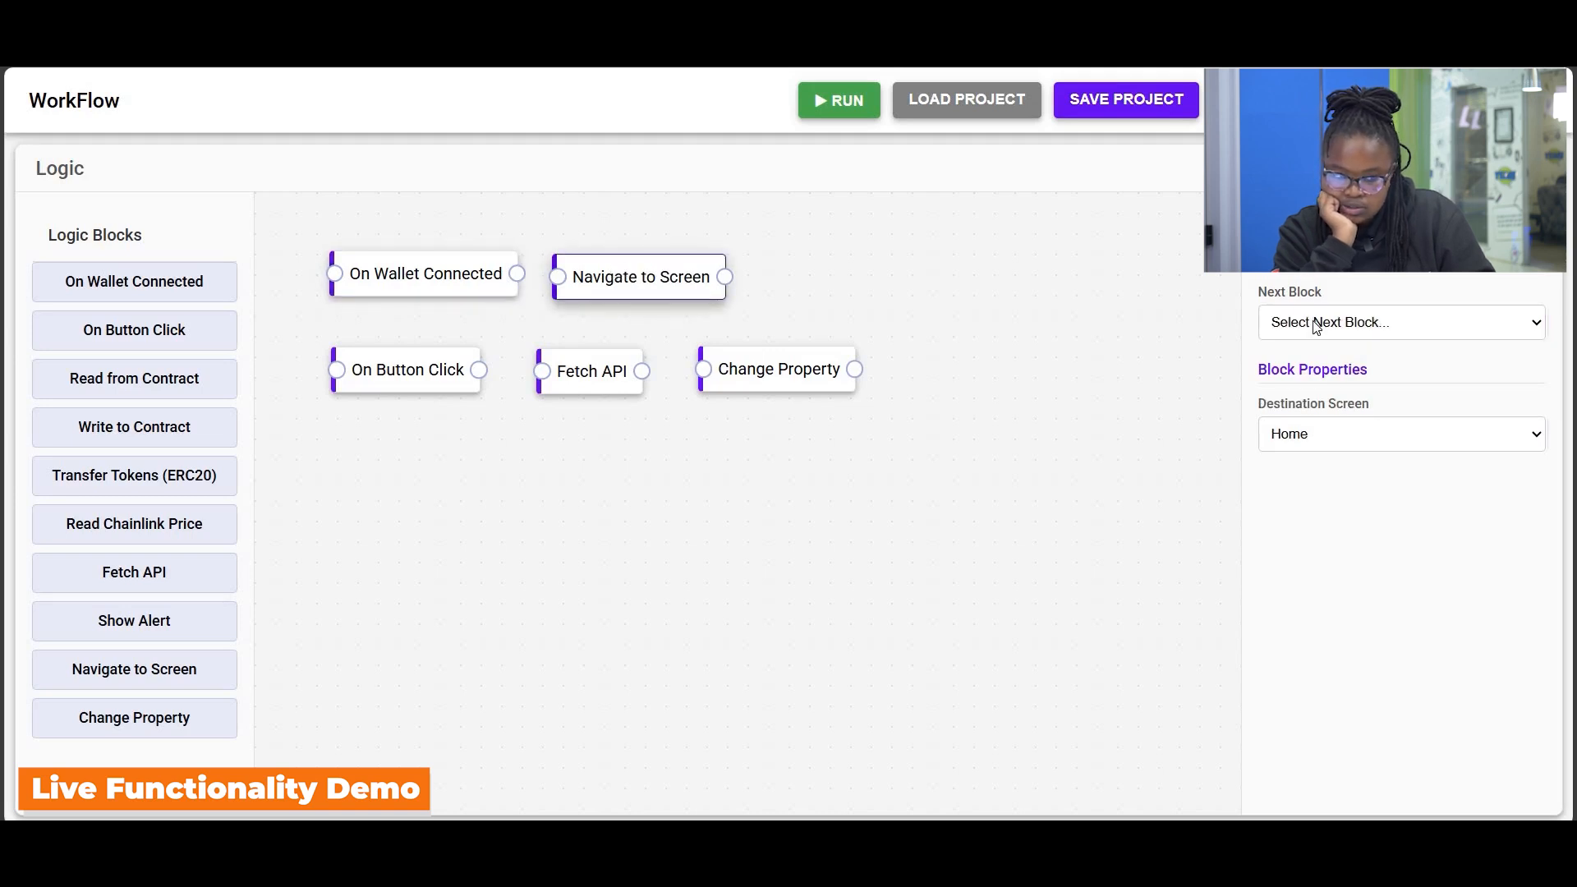
pyautogui.moveTo(653, 276); pyautogui.dragTo(647, 277)
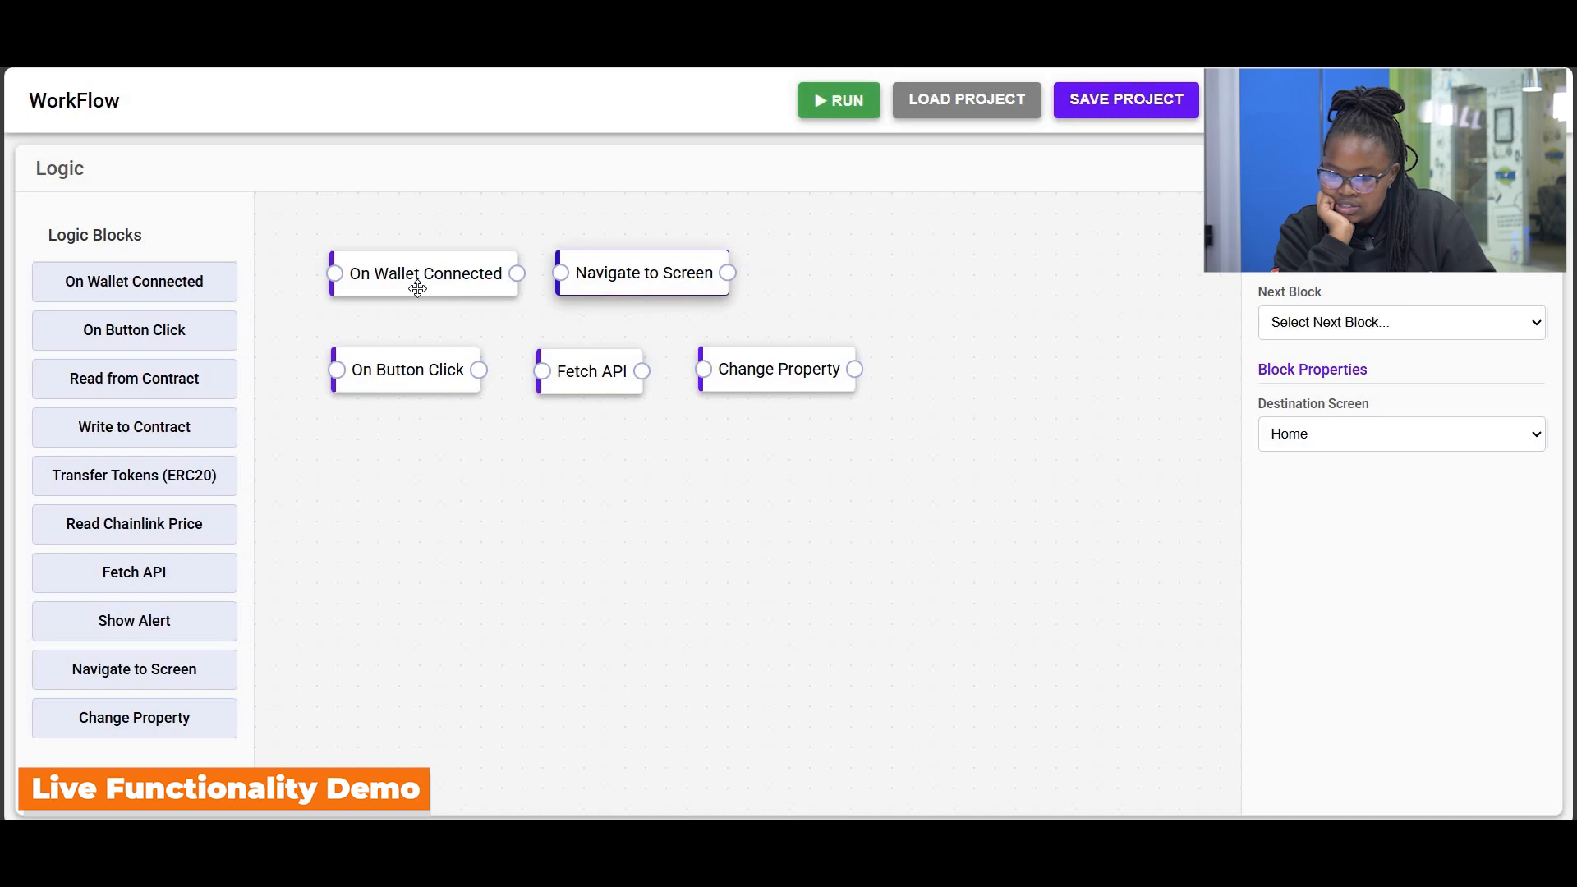
pyautogui.click(1368, 448)
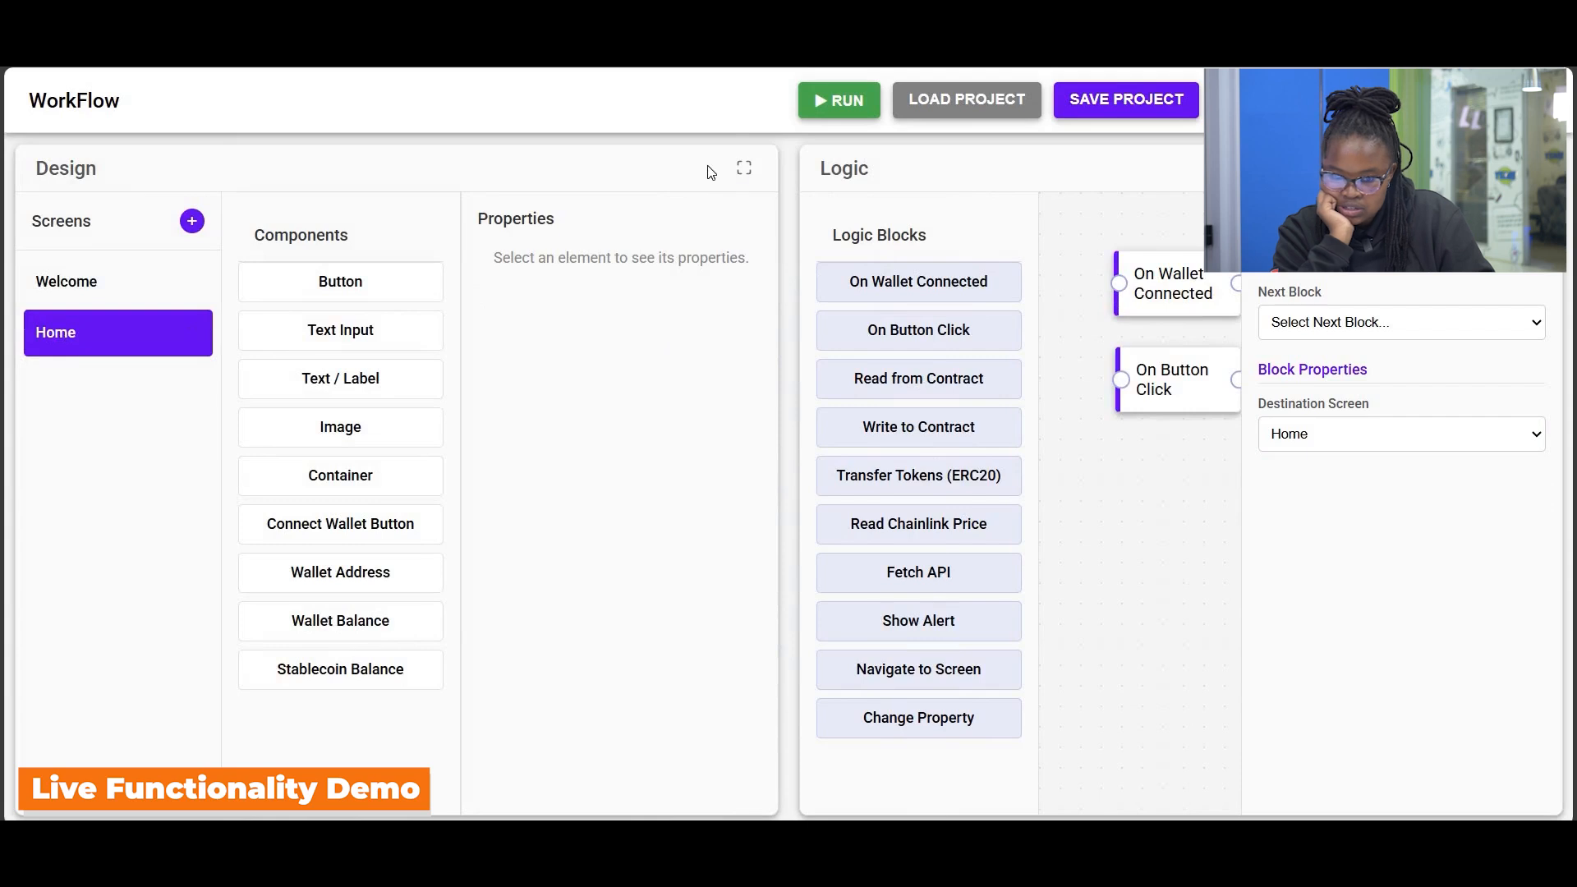
pyautogui.click(745, 168)
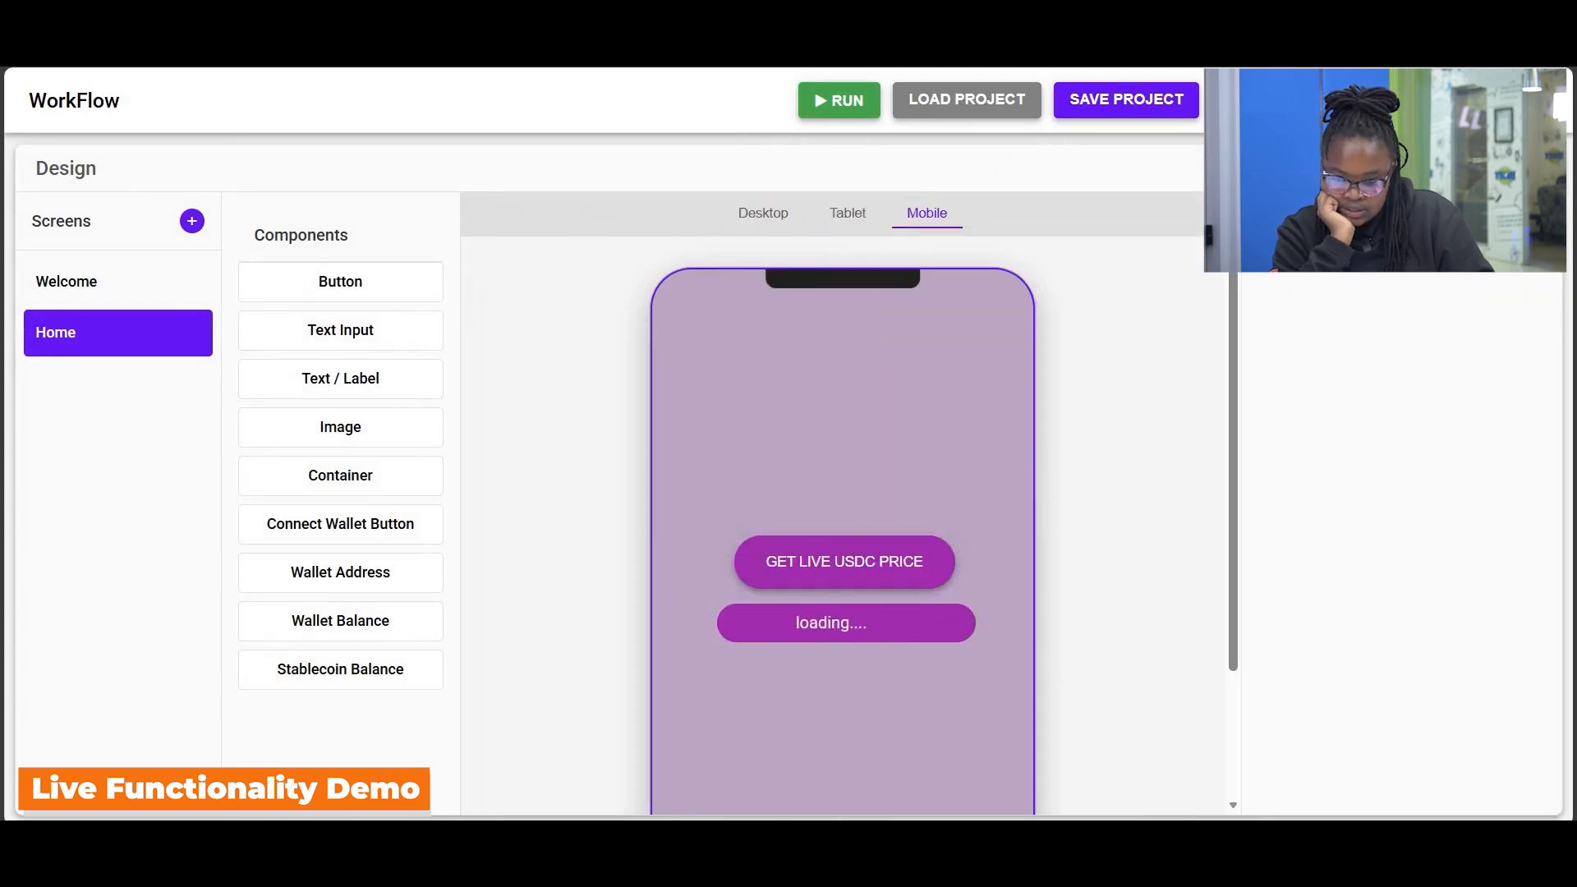
pyautogui.click(1529, 168)
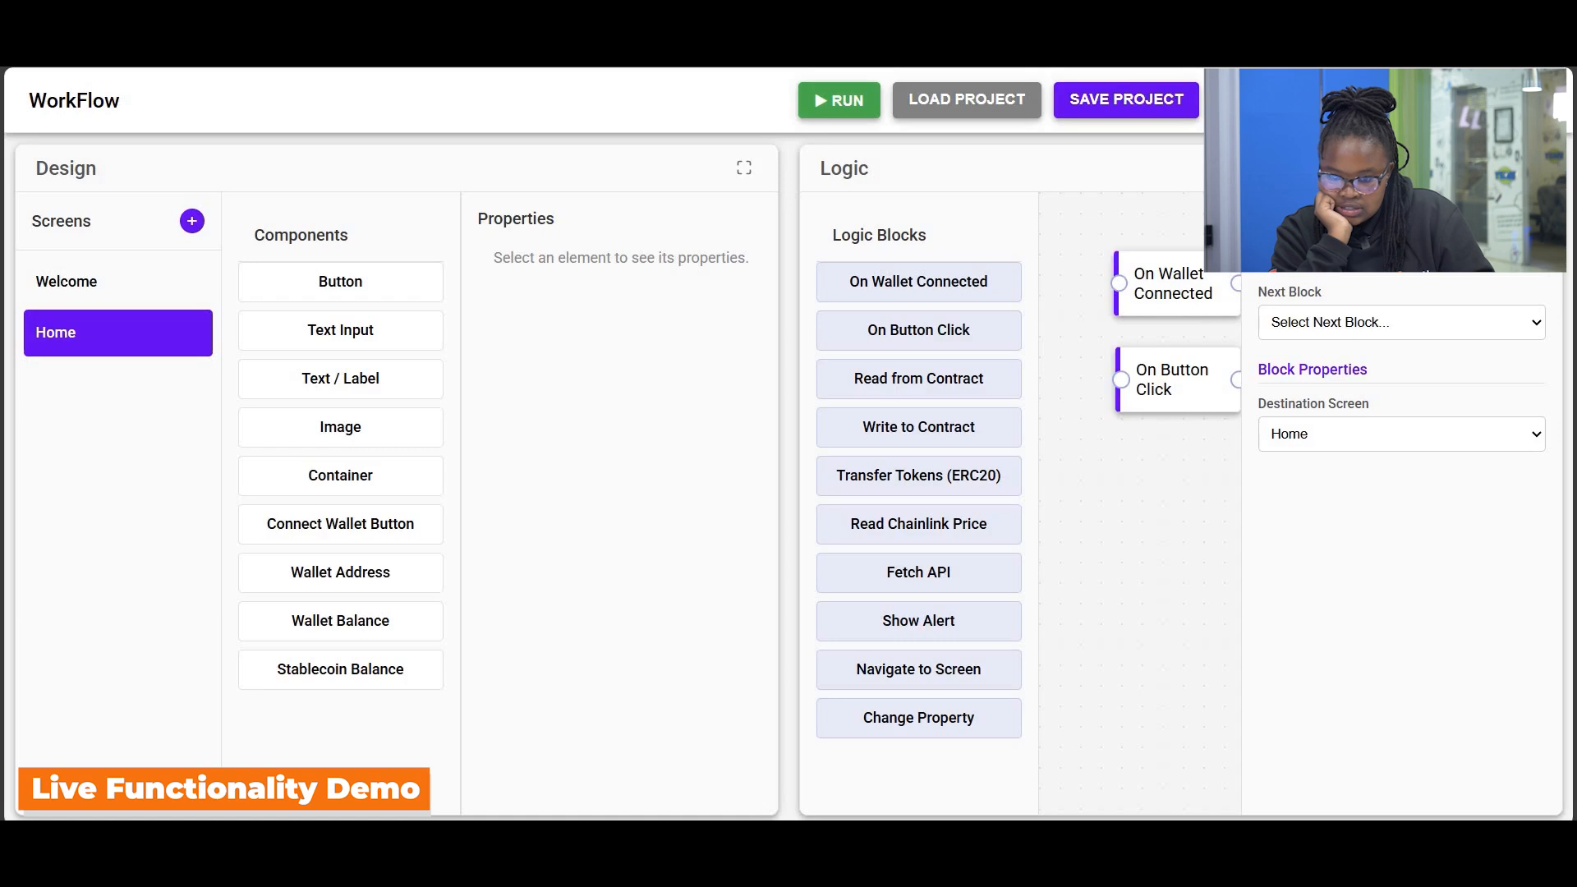
pyautogui.click(1529, 168)
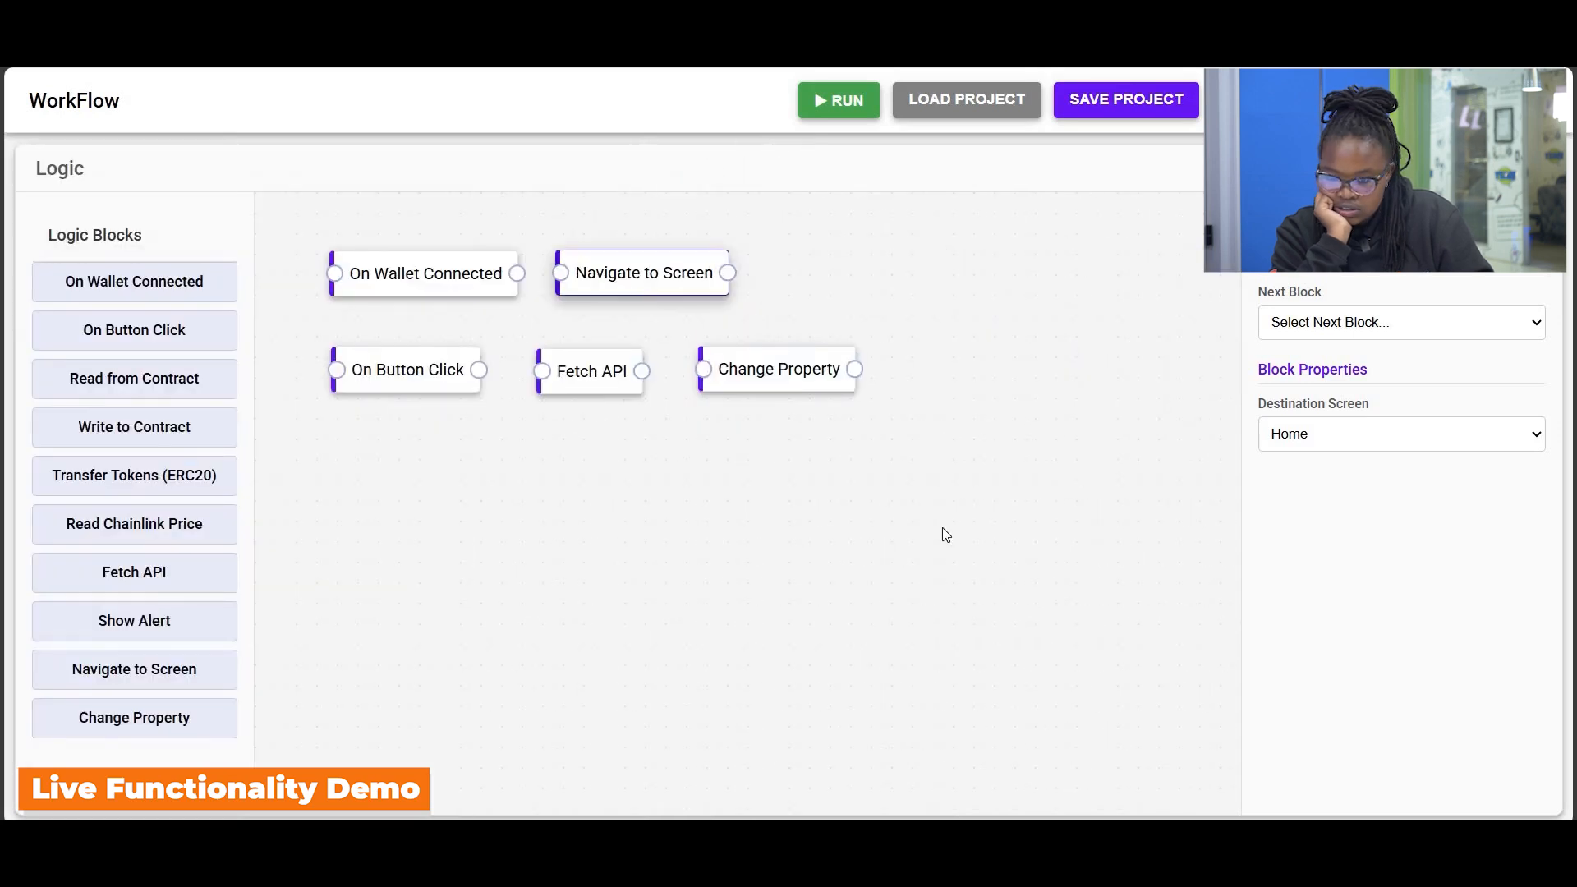
# Examine the connections and properties of the On Button Click, Fetch API and Change Property blocks.
pyautogui.click(943, 530)
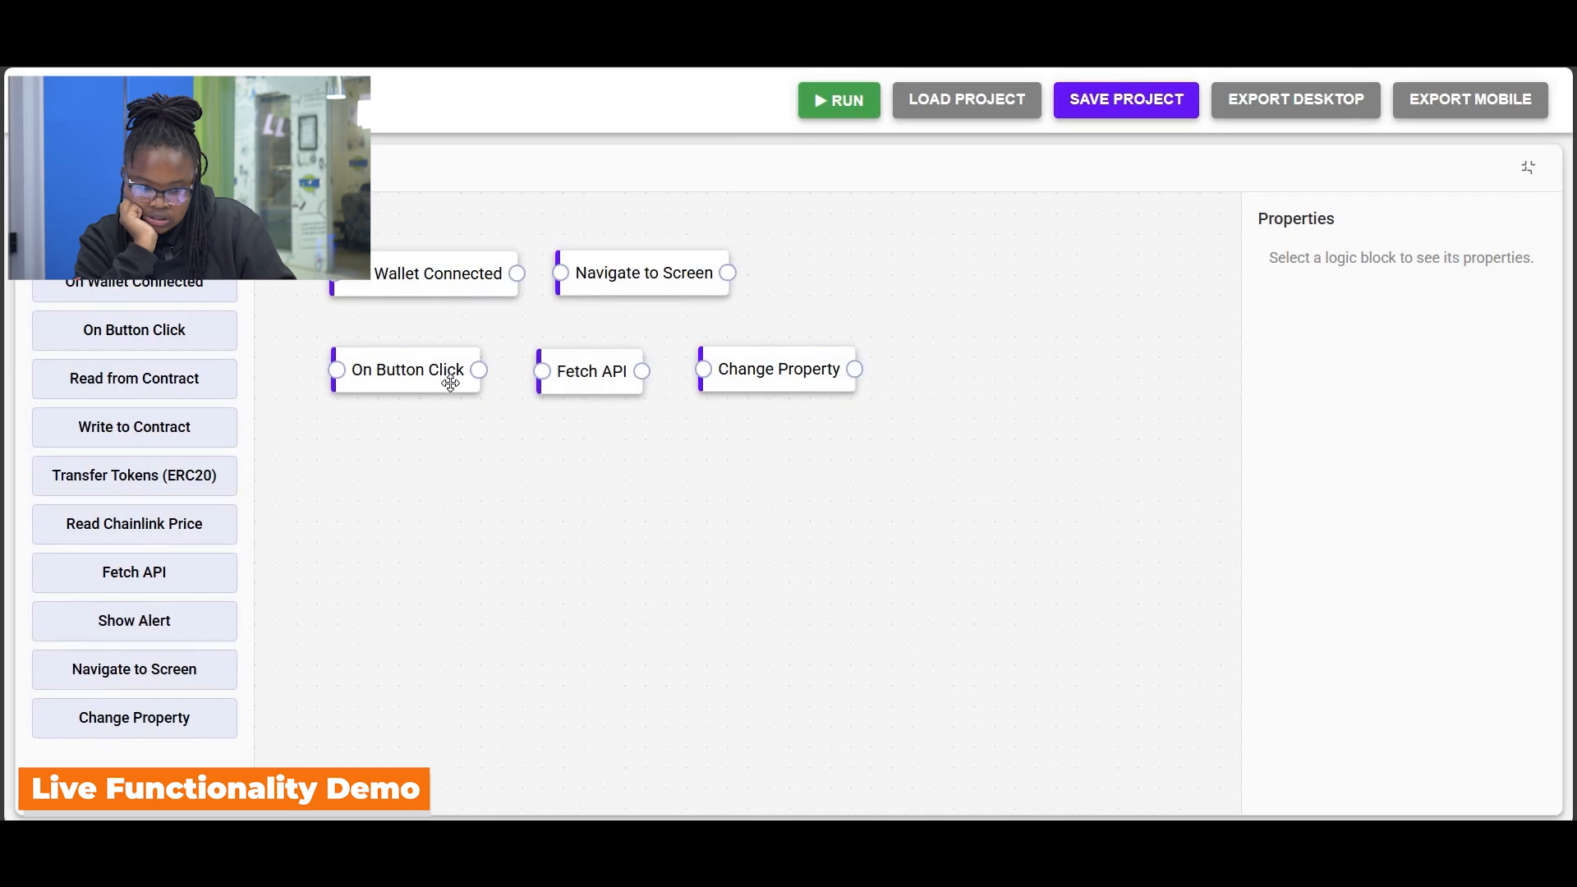
pyautogui.click(408, 380)
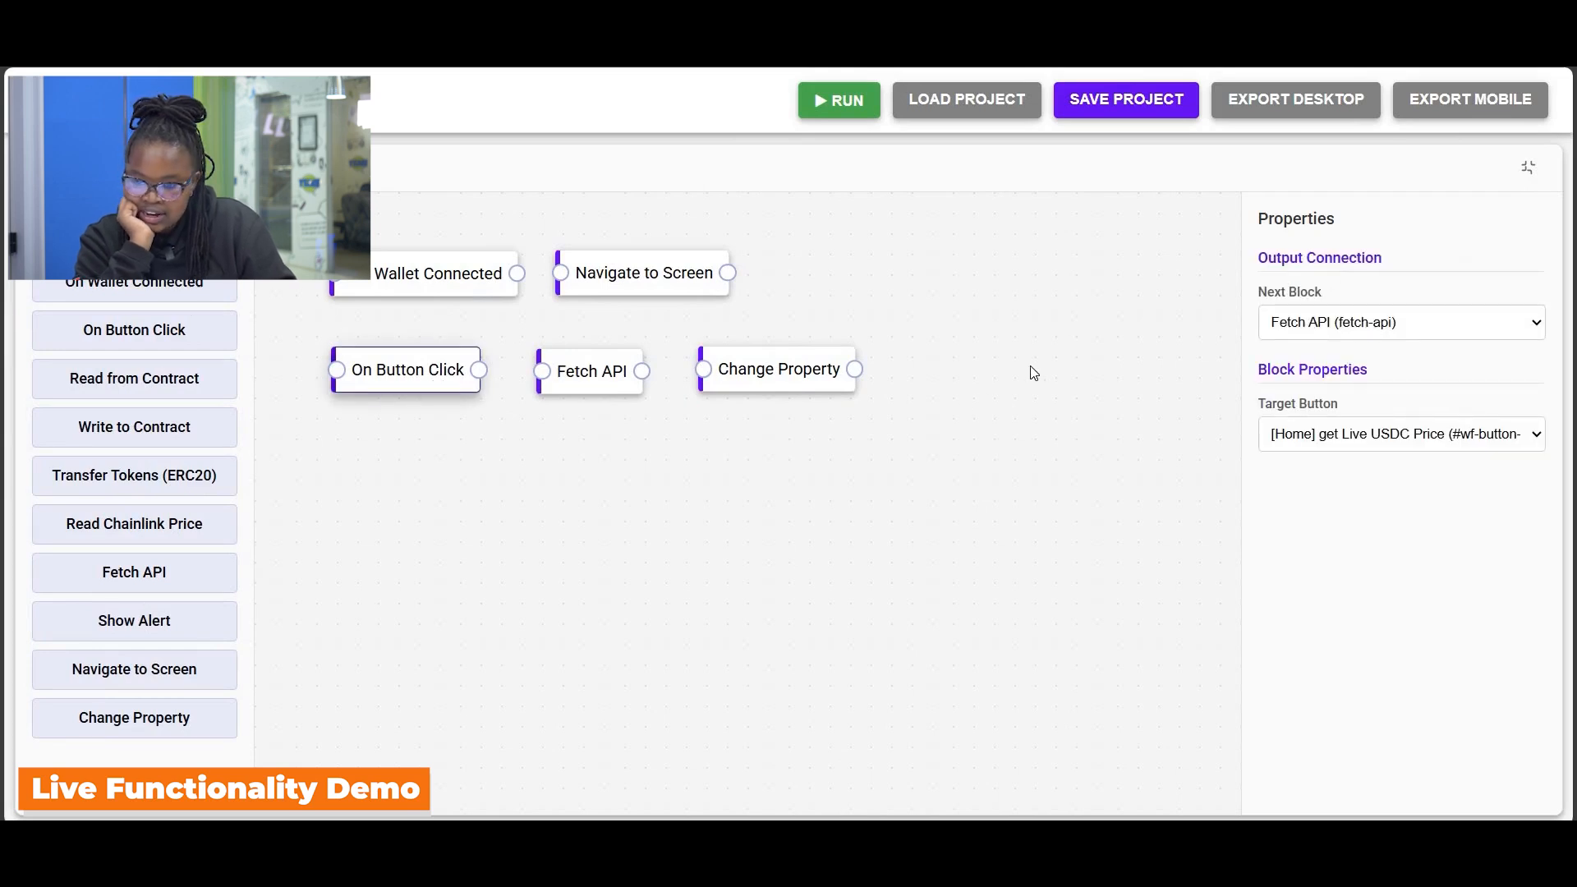
pyautogui.click(1367, 329)
pyautogui.click(1366, 401)
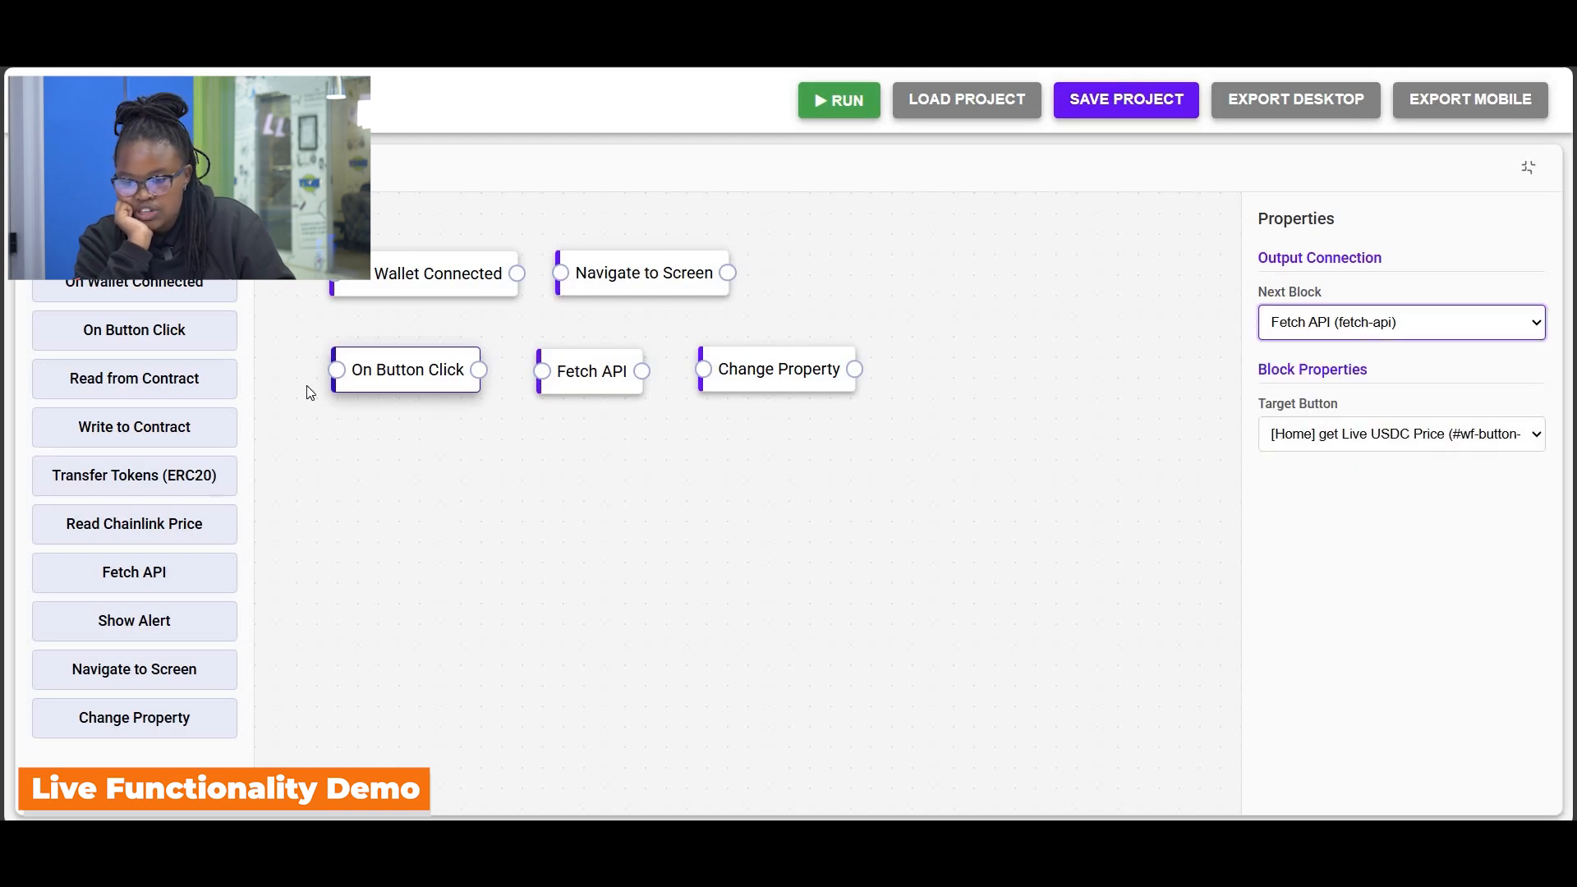
pyautogui.click(554, 368)
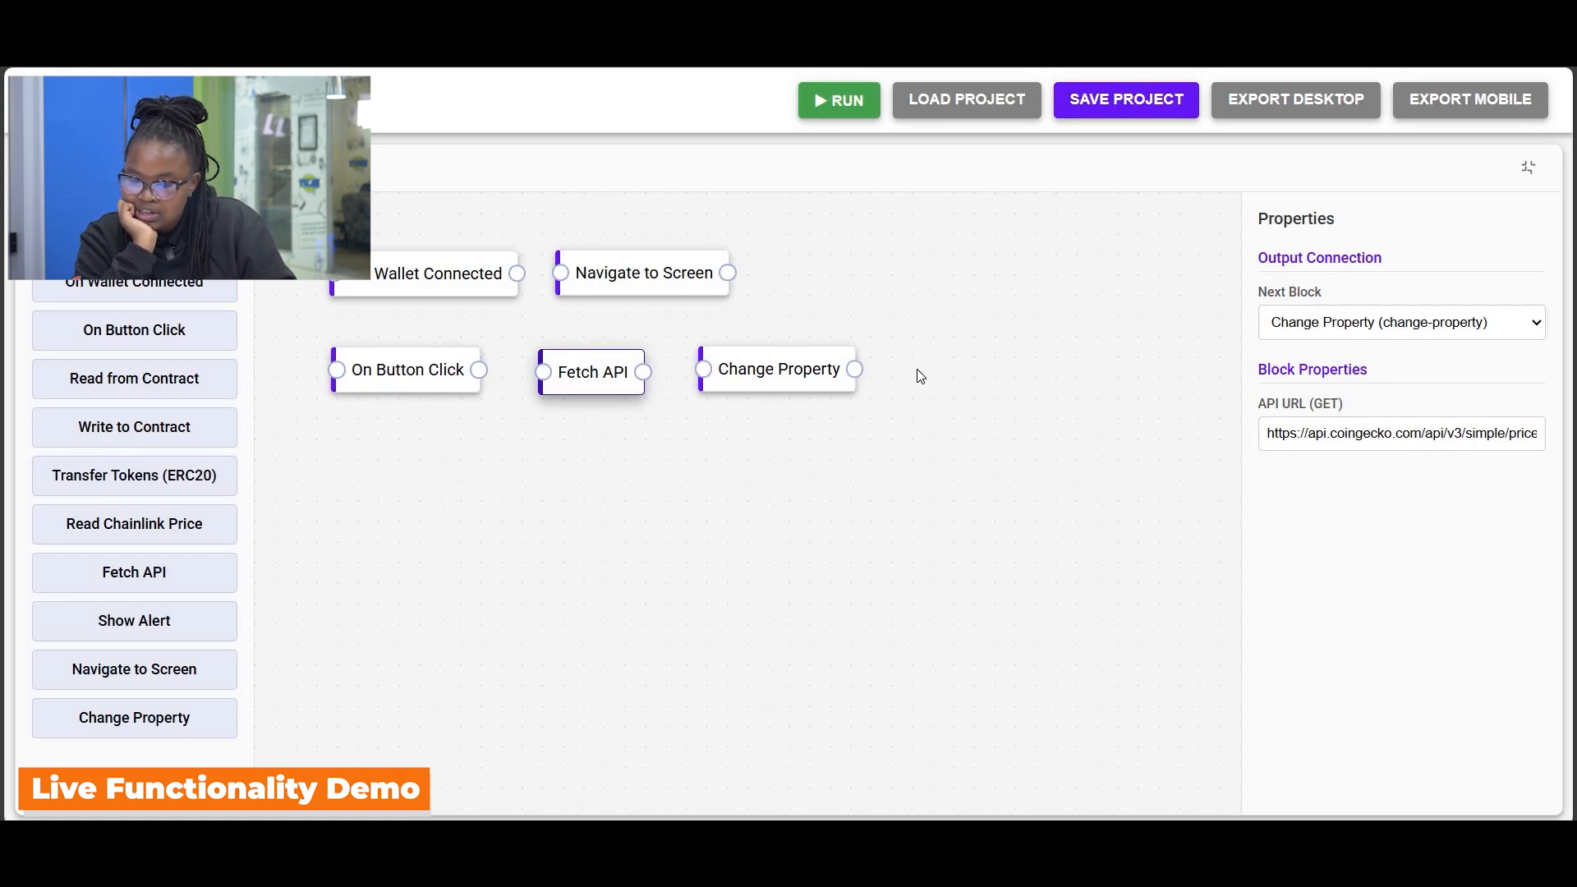
pyautogui.click(808, 376)
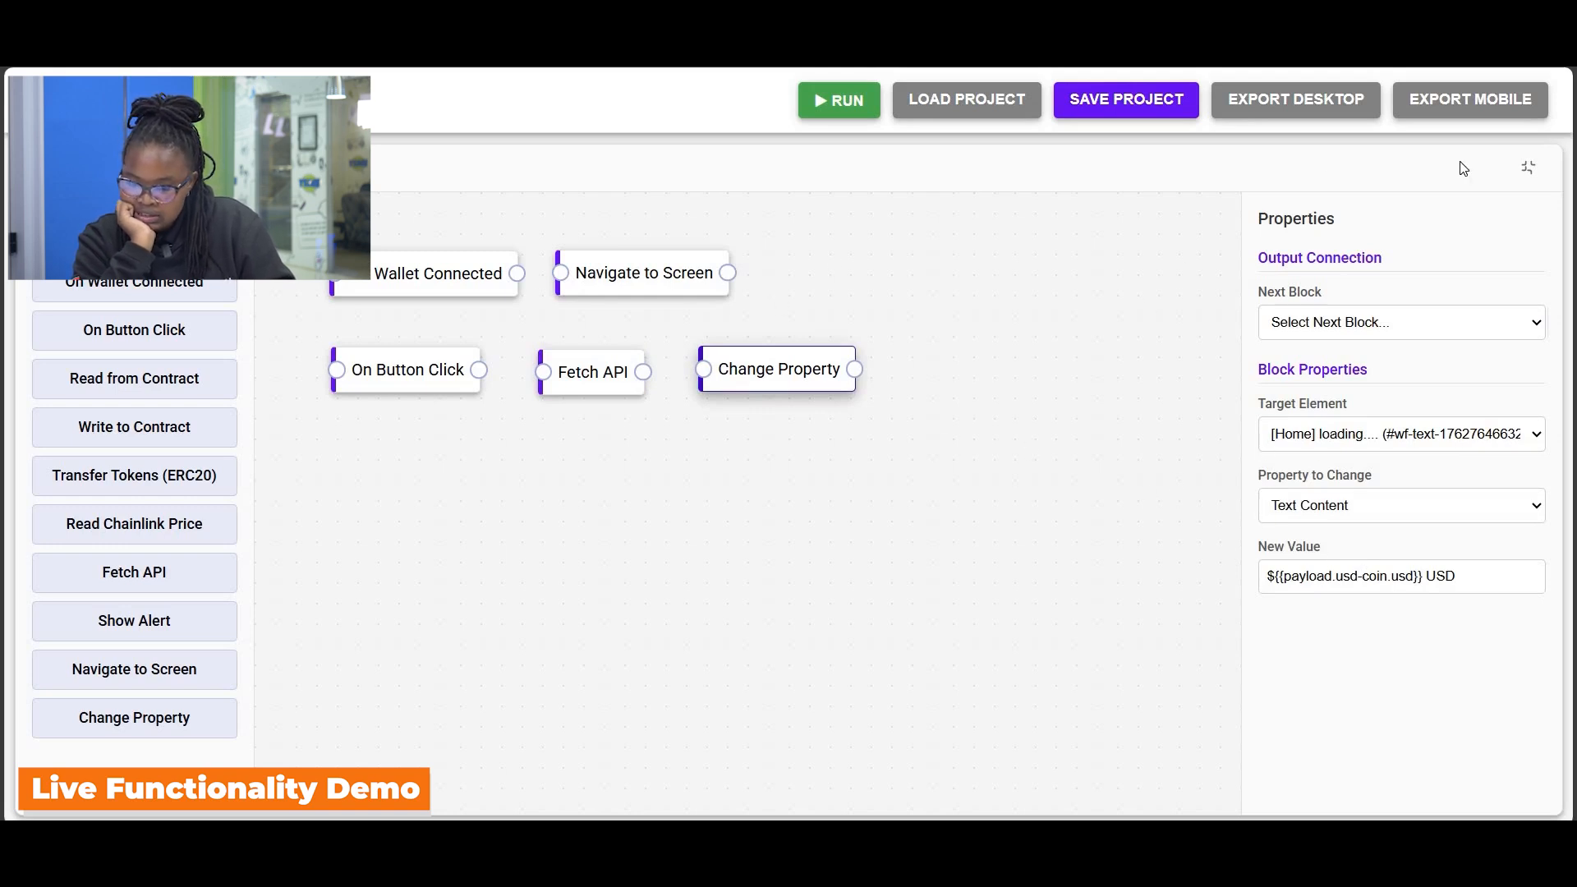
# View the Home screen's "loading...." text in the full-size design canvas and return to the split view.
pyautogui.click(1525, 167)
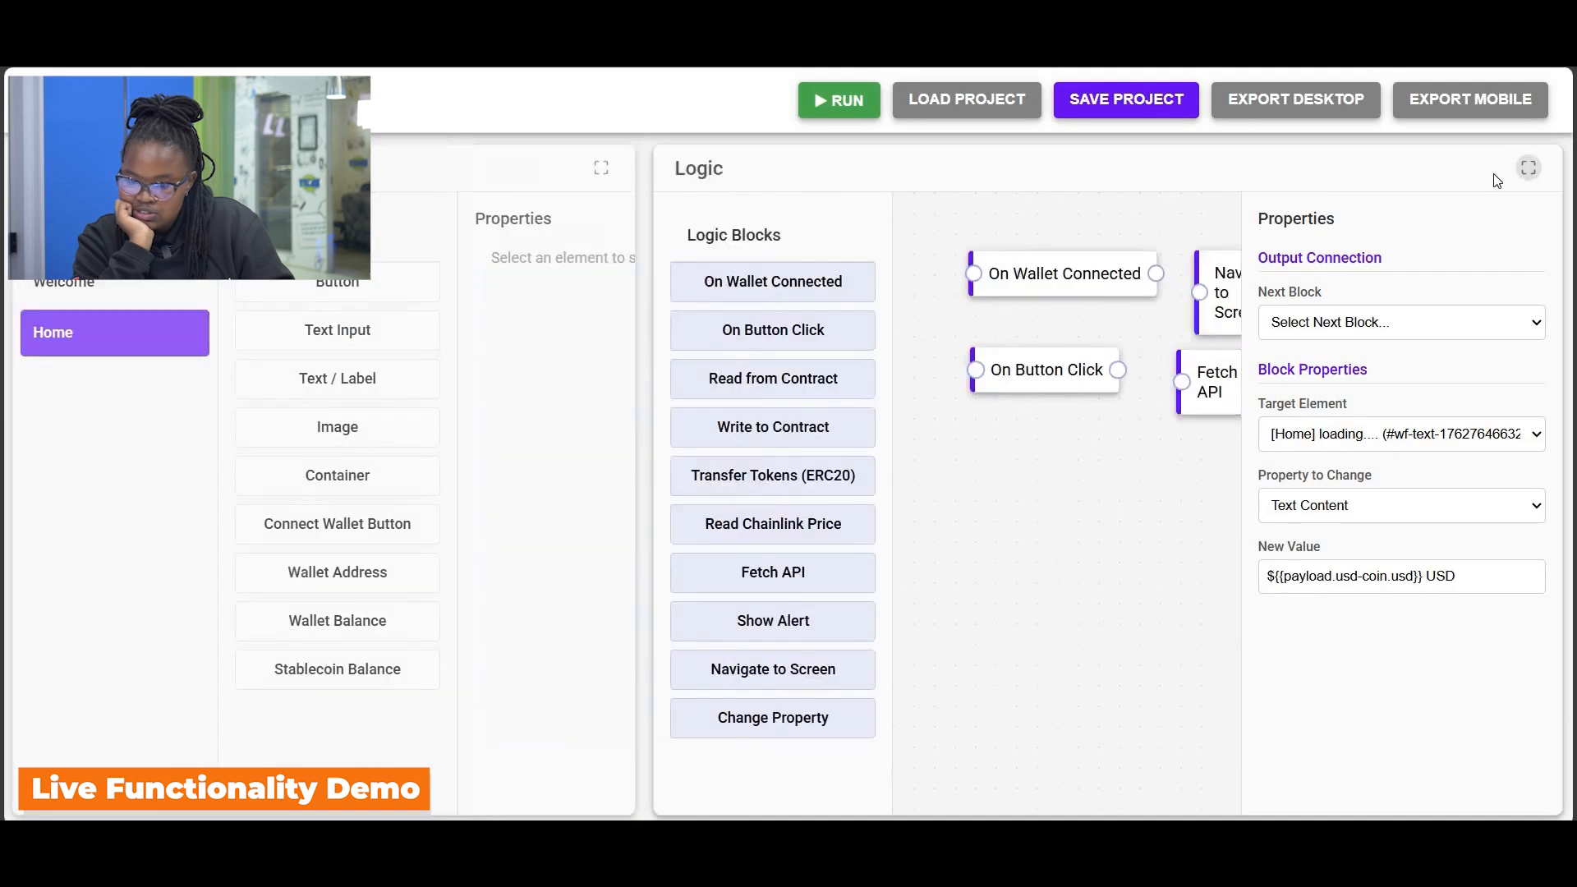
pyautogui.click(744, 167)
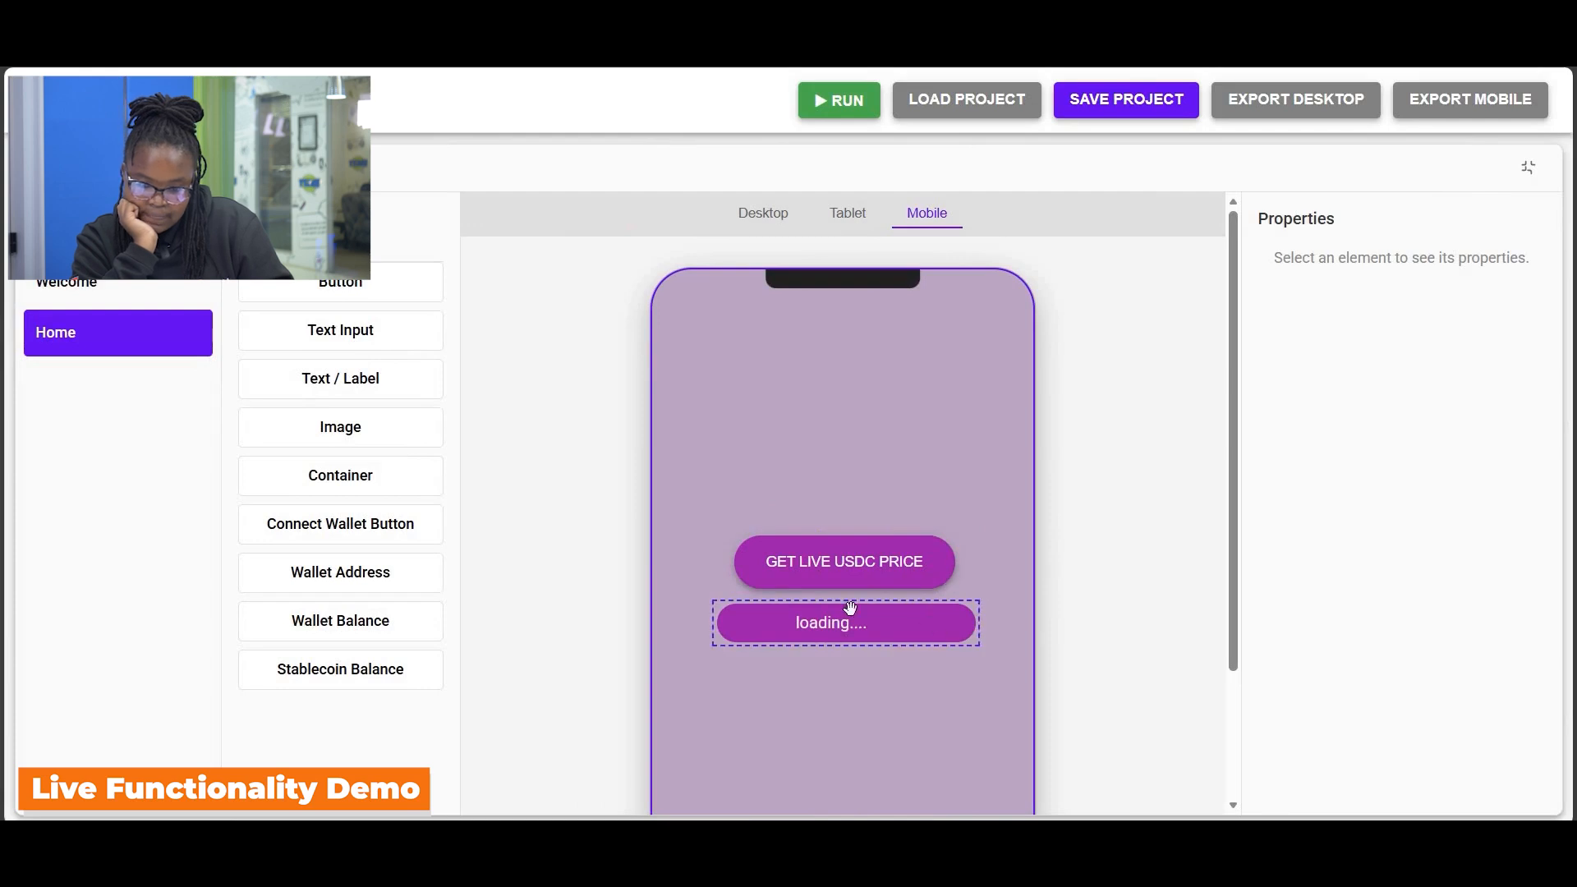
pyautogui.click(1529, 167)
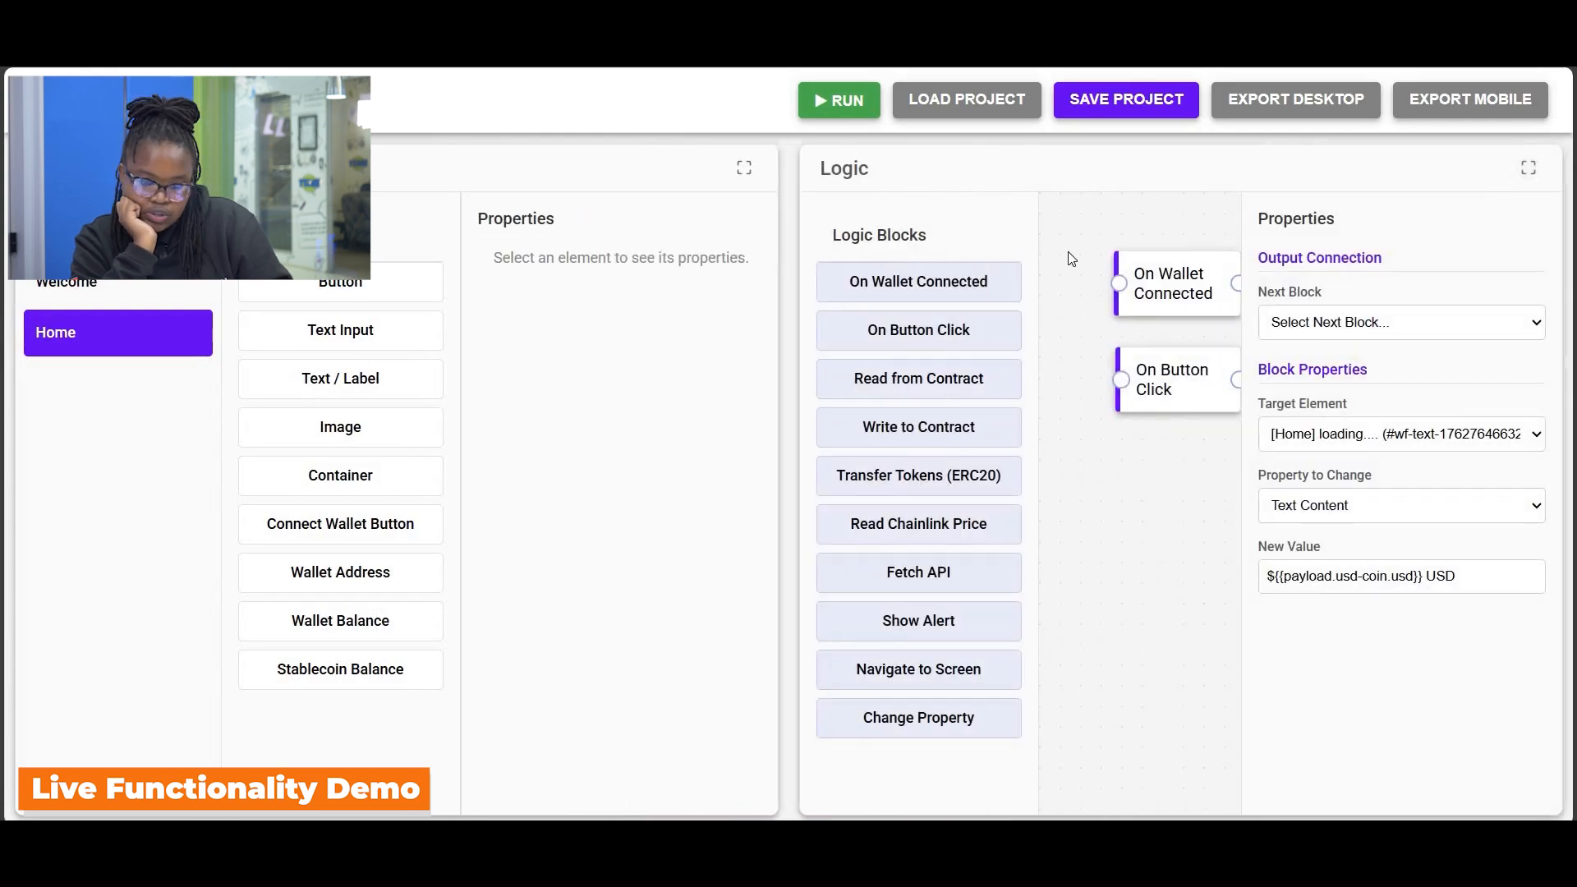
# Save the satblecoin project and dismiss the save notice, keeping the design and logic canvases side by side.
pyautogui.click(1130, 113)
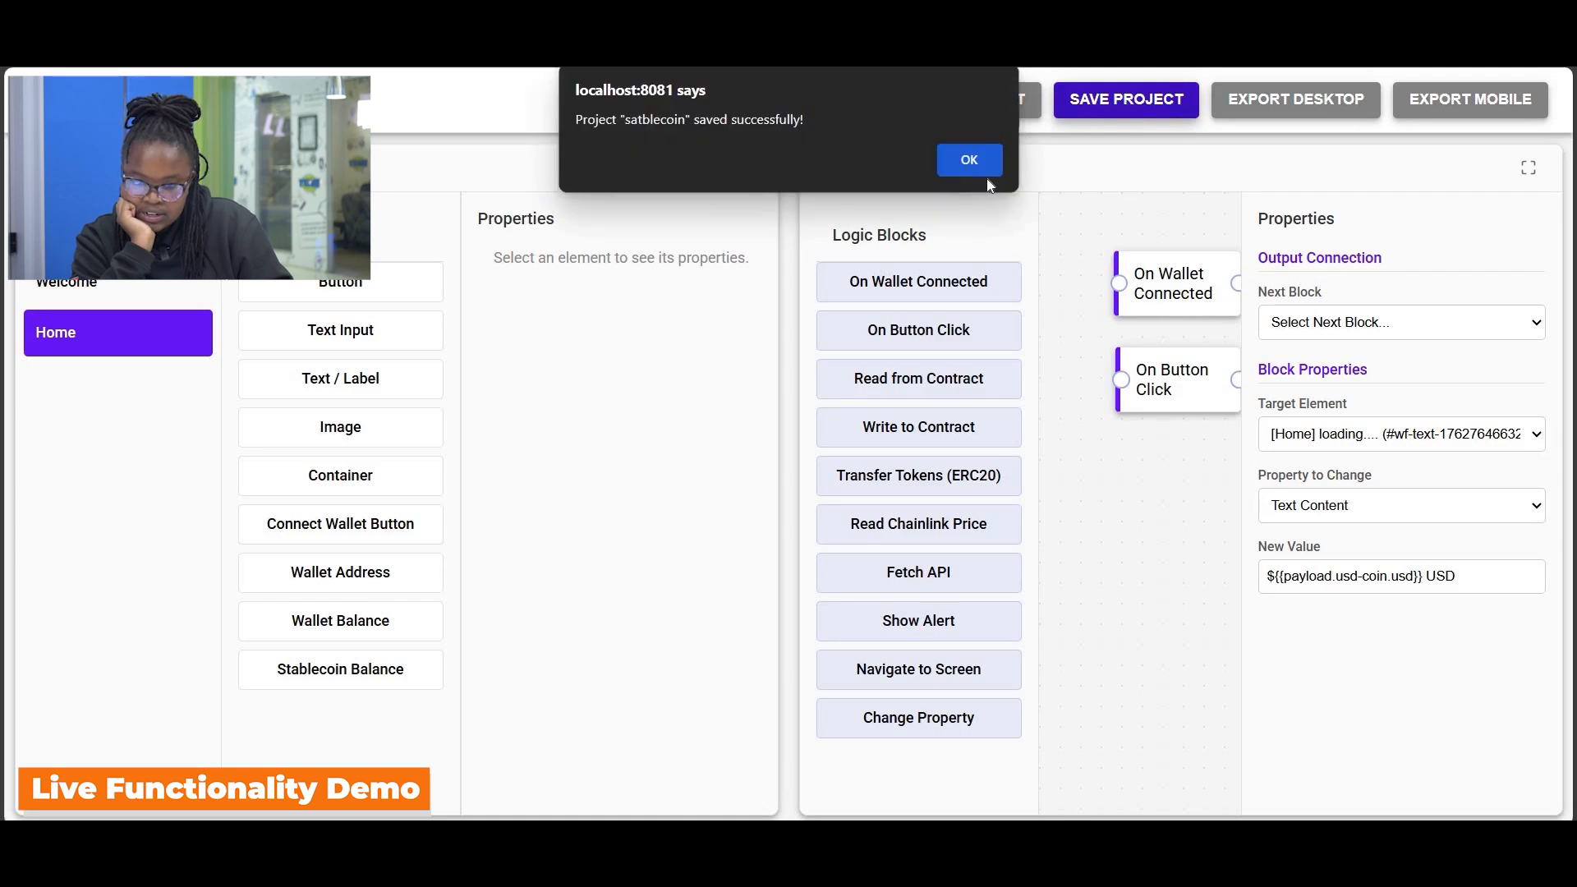
pyautogui.click(994, 171)
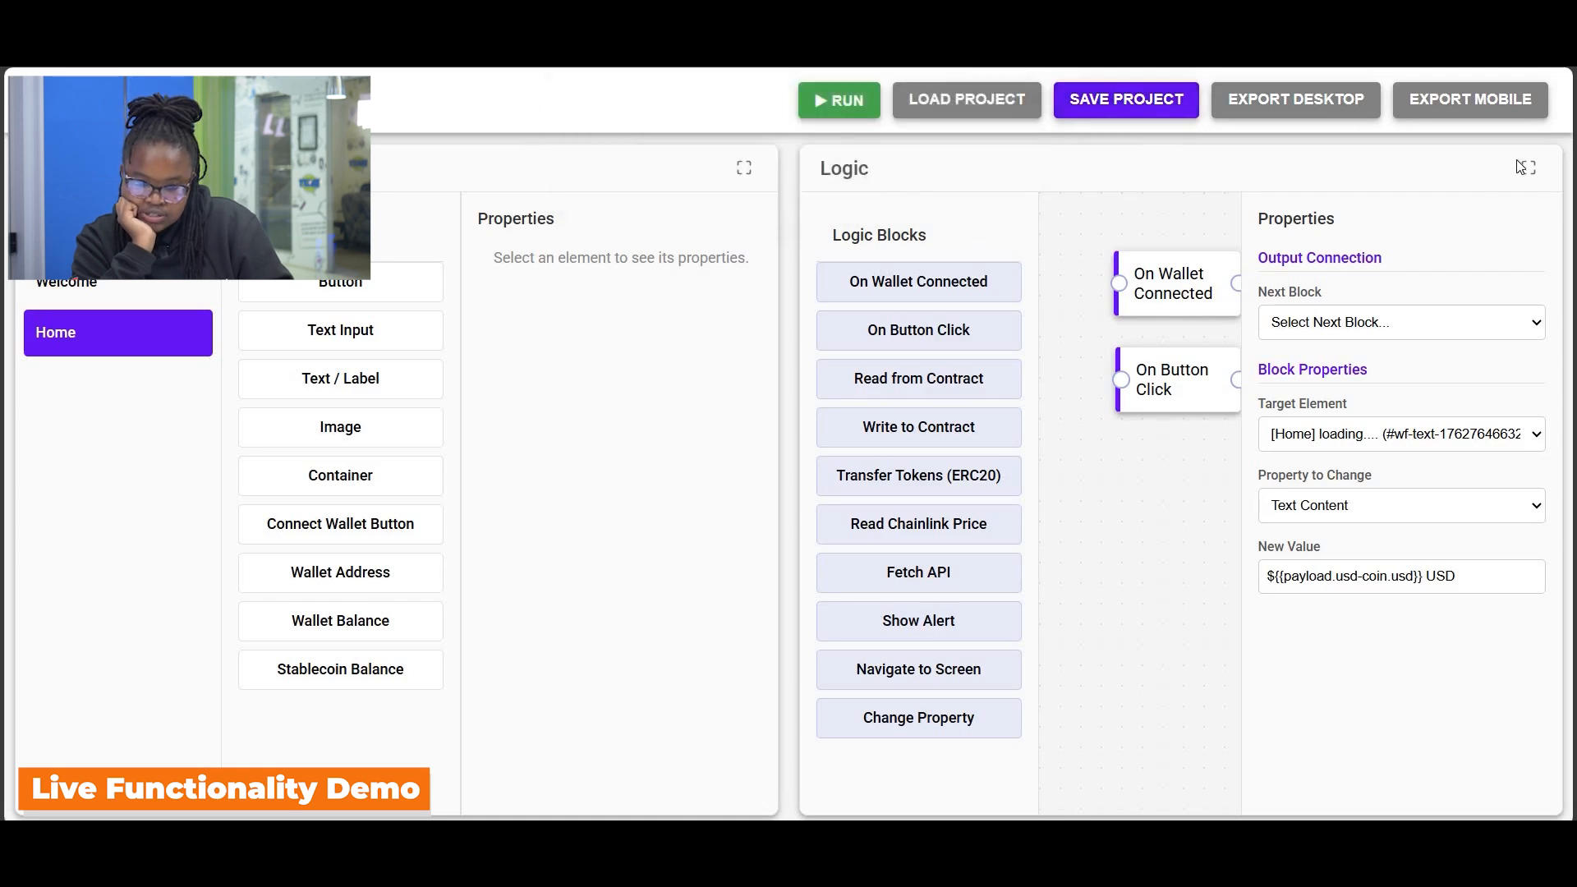
pyautogui.click(1525, 169)
pyautogui.click(1525, 169)
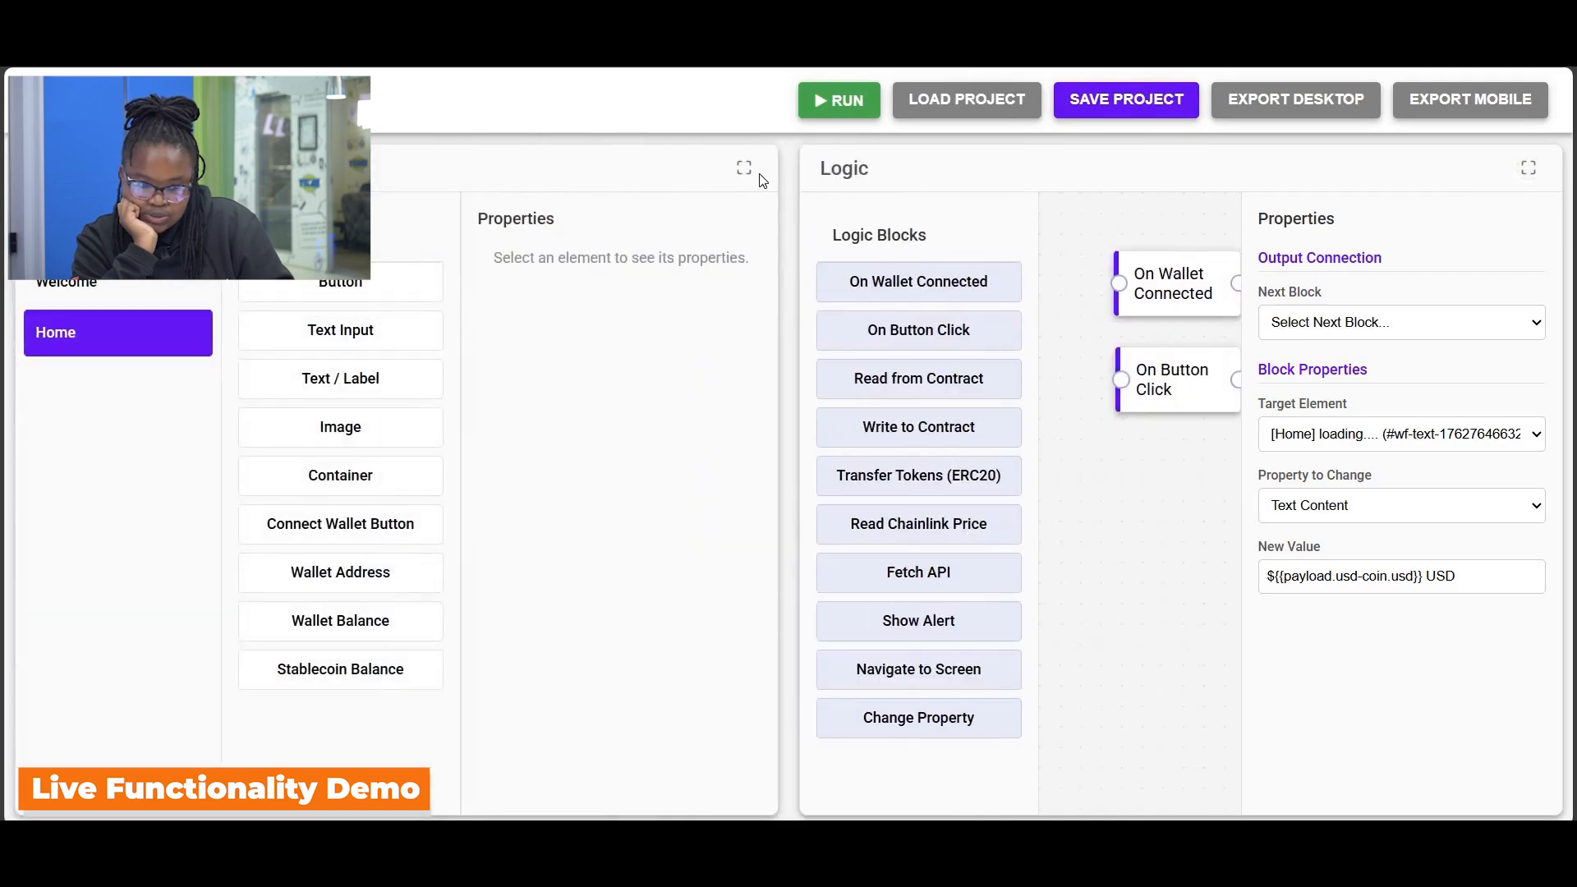
# Run the mobile preview from the Welcome screen in the full-size design canvas.
pyautogui.click(745, 168)
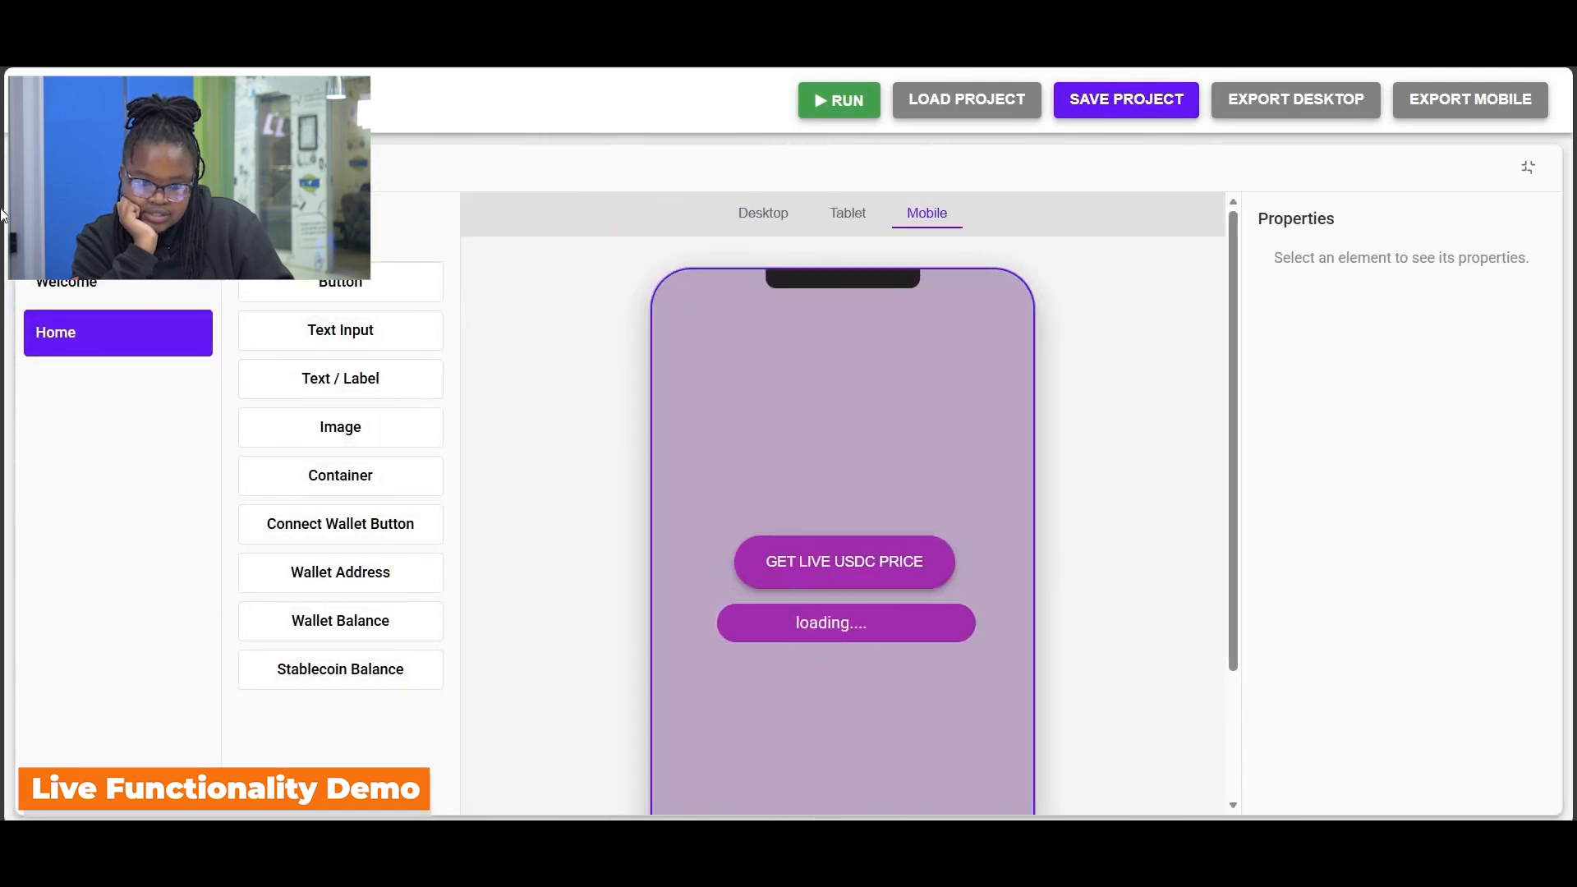
pyautogui.click(55, 292)
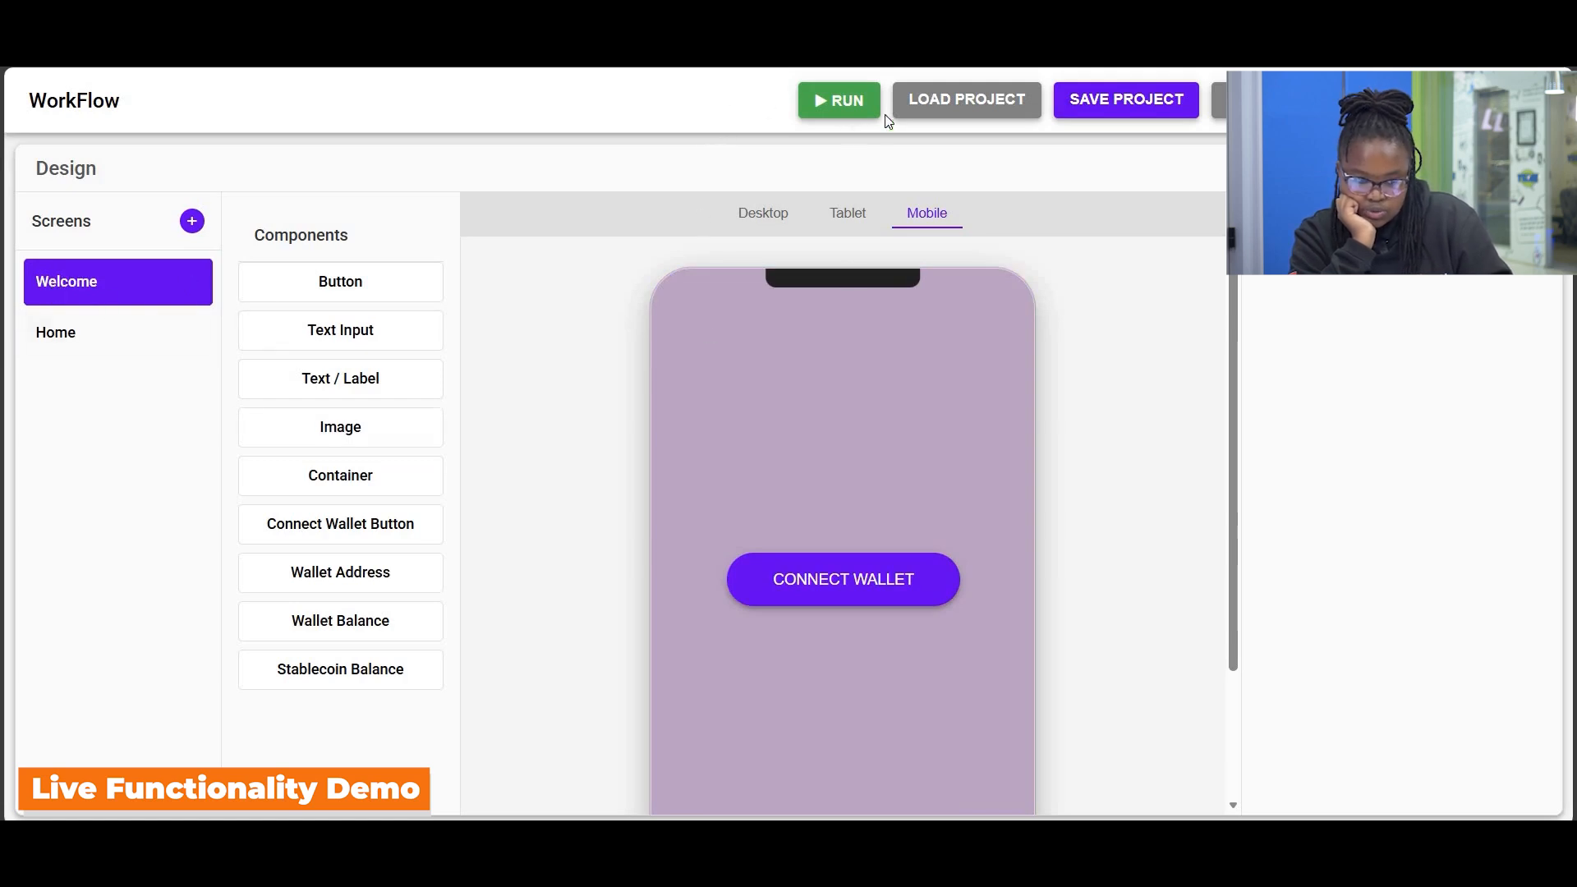
pyautogui.click(837, 102)
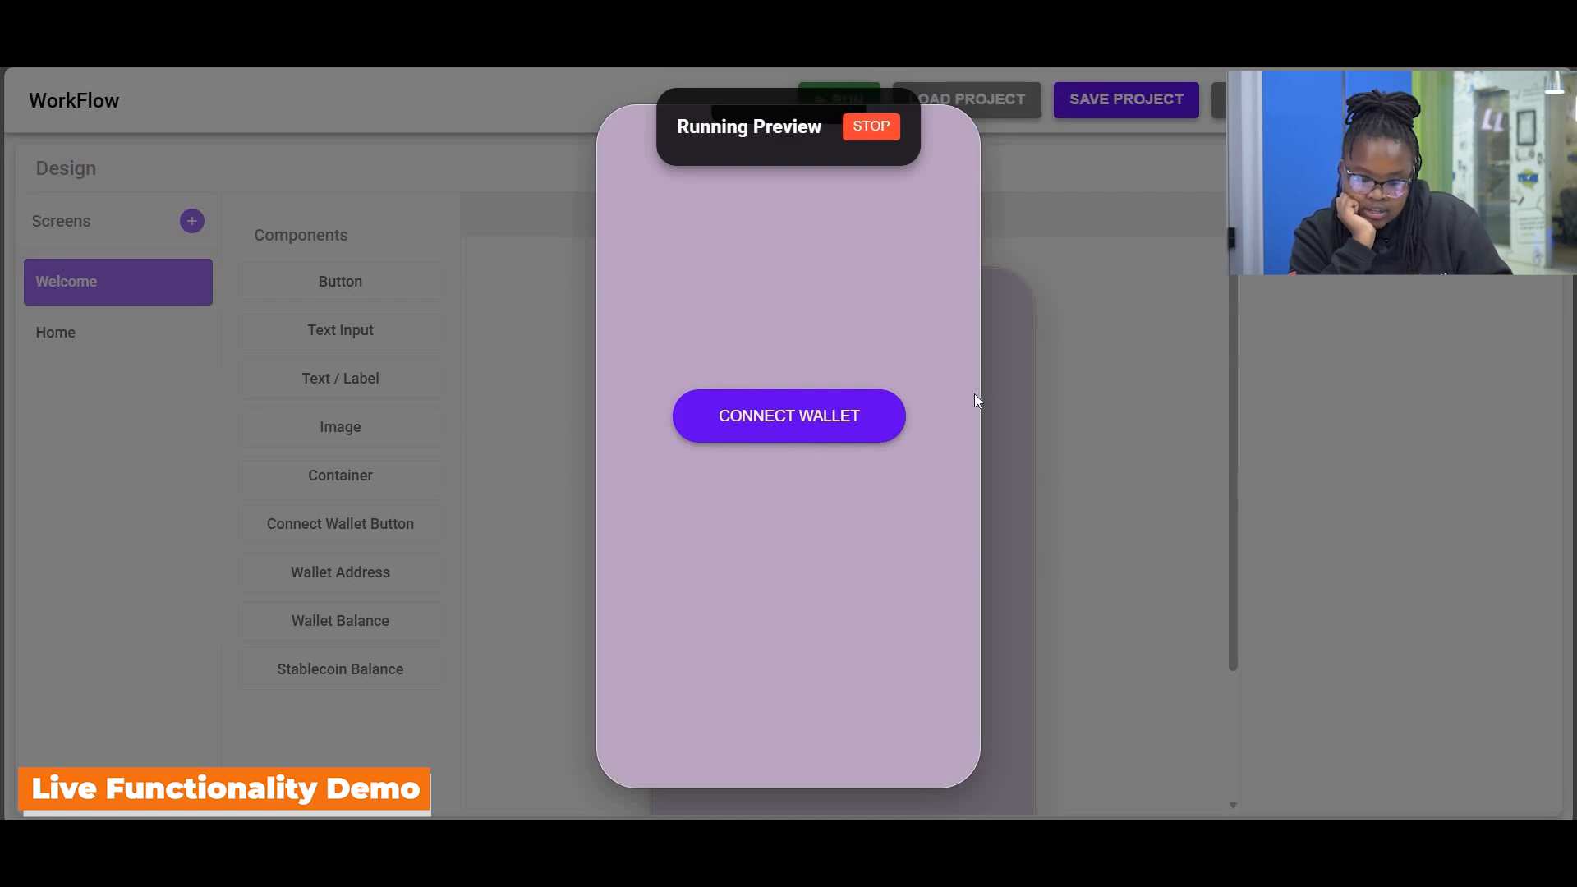
# Connect the MetaMask wallet and get the live USDC price in the mobile preview, stopping the preview when done.
pyautogui.click(844, 423)
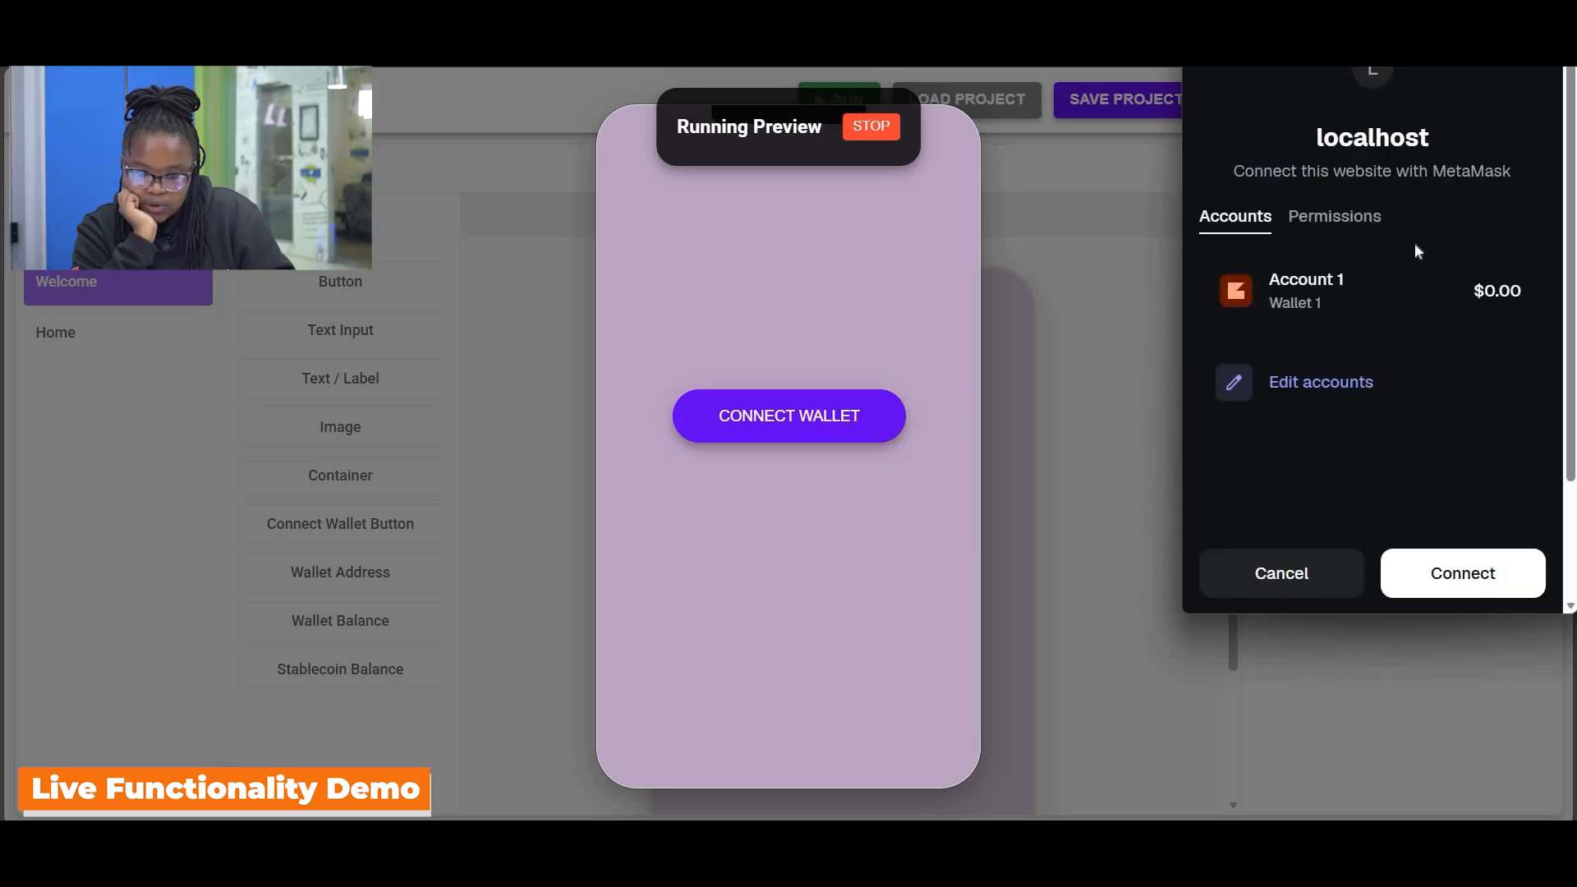
pyautogui.click(1489, 579)
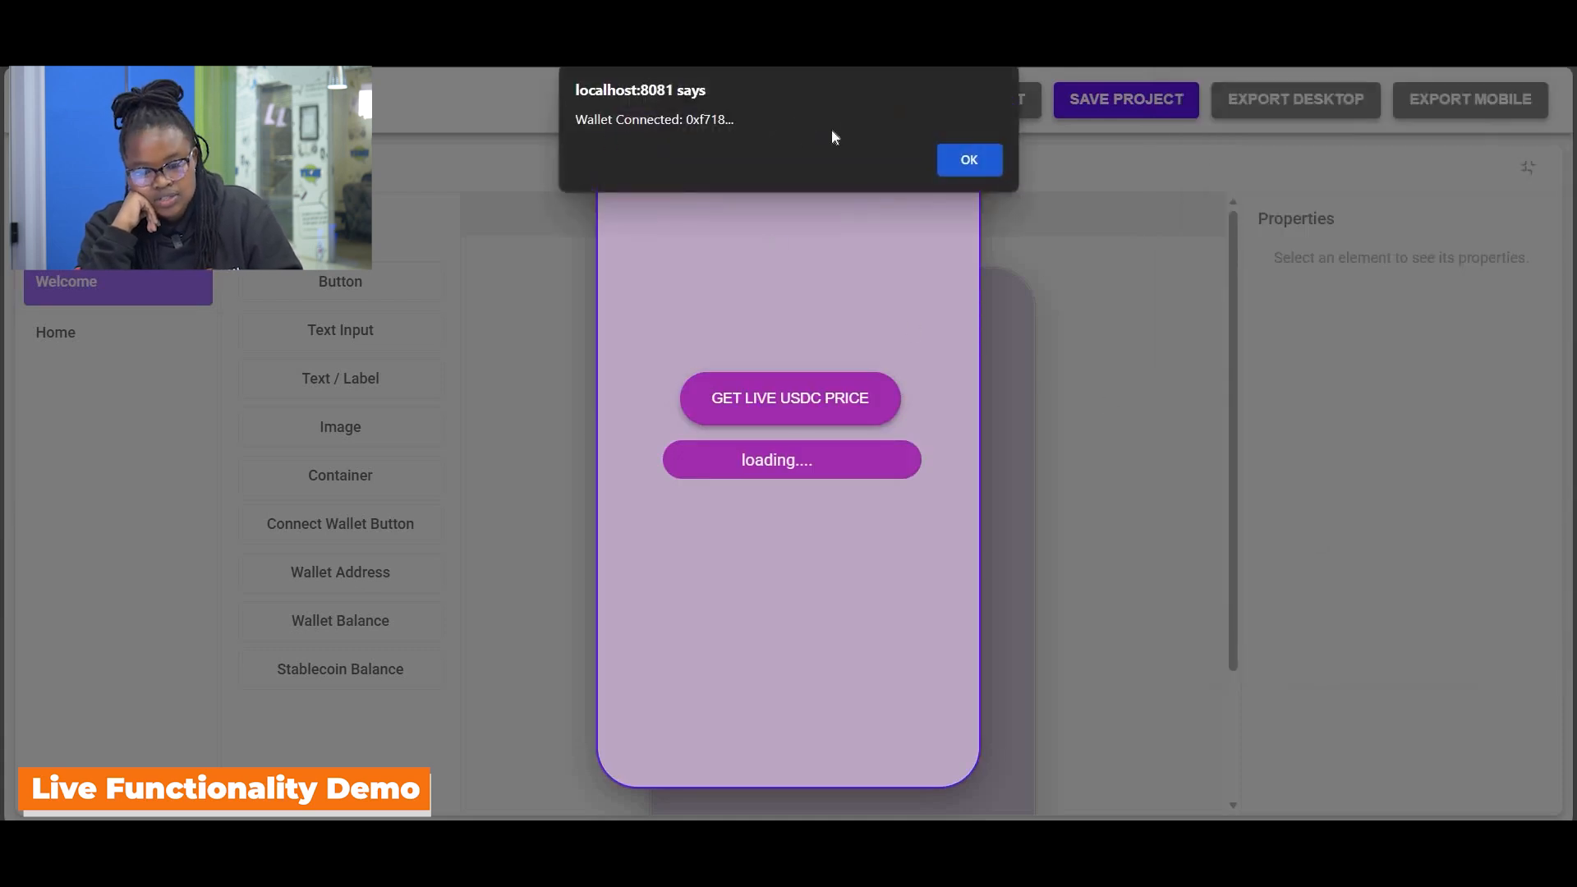
pyautogui.click(988, 159)
pyautogui.click(812, 401)
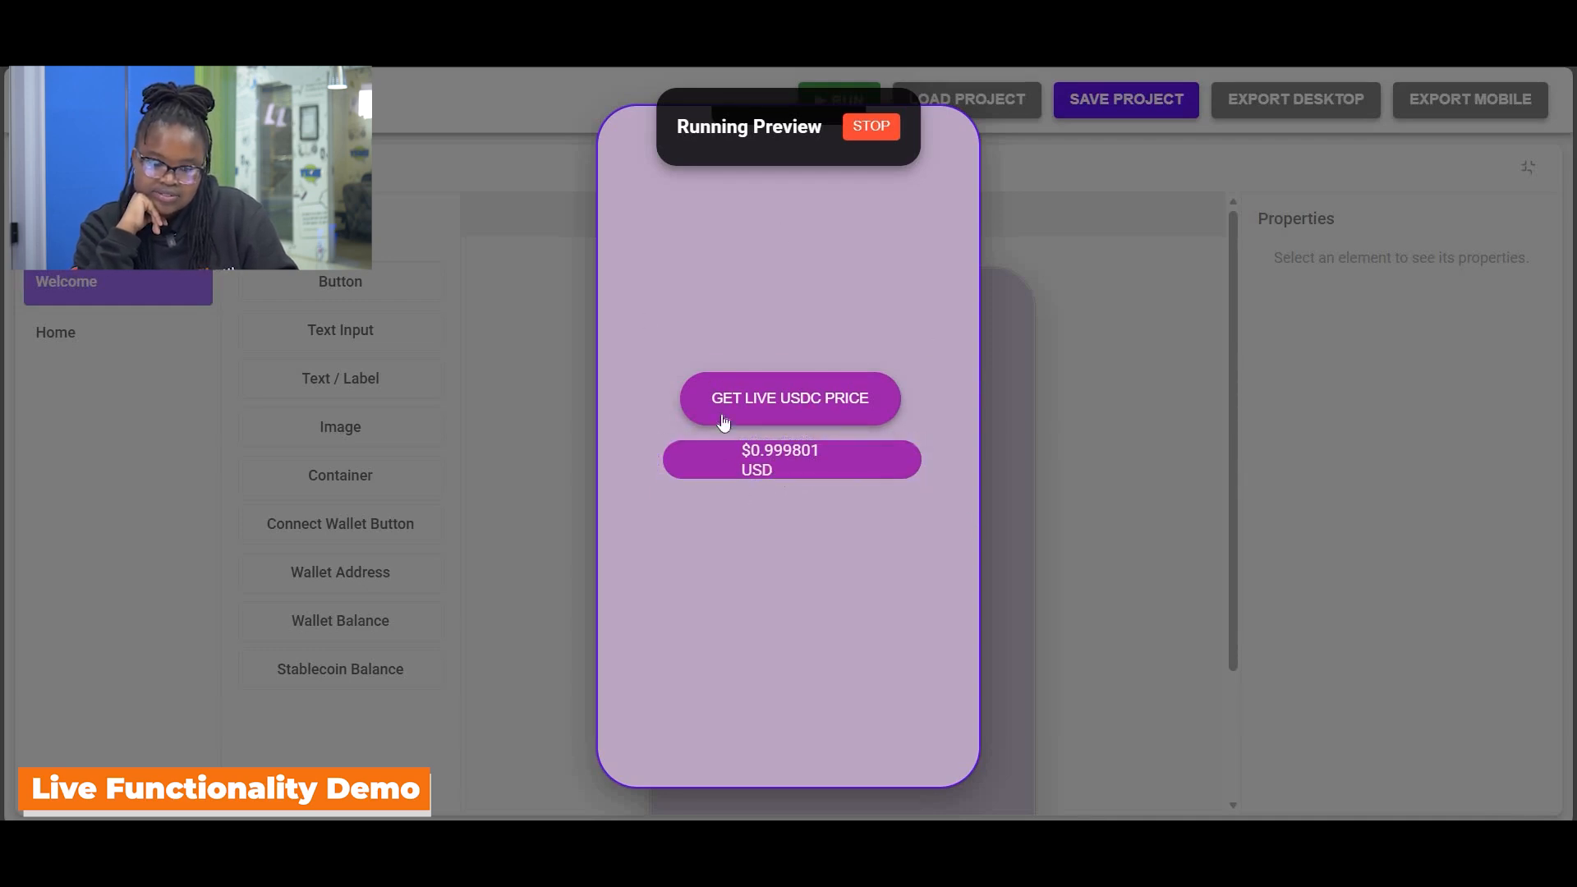
pyautogui.click(872, 128)
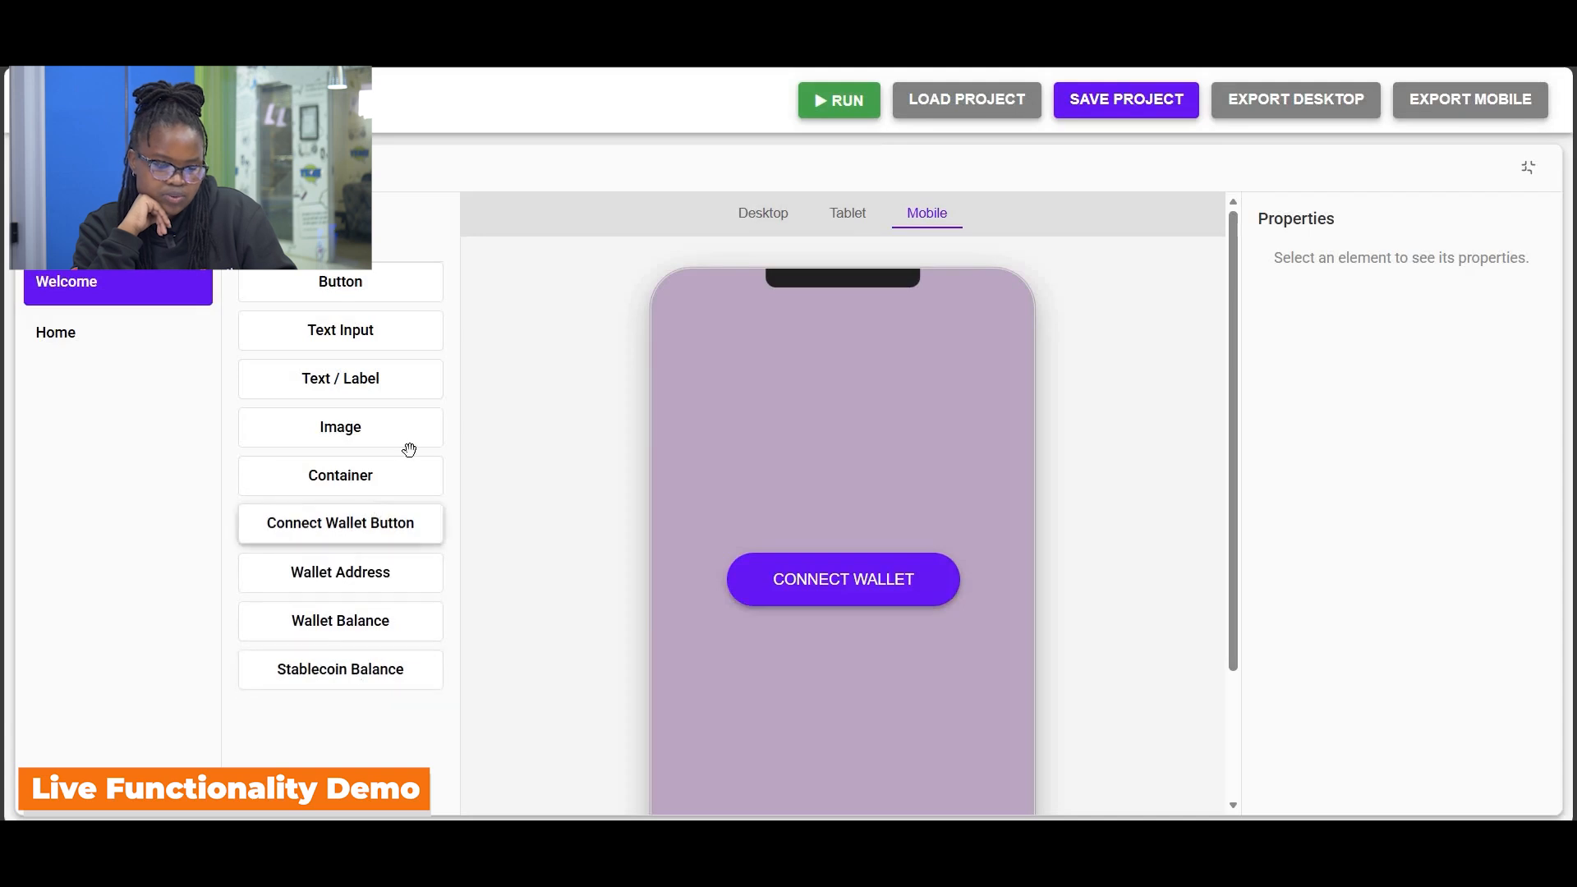
# Add Show Alert and Read Chainlink Price blocks to the full-size logic canvas to view their properties, and delete the Read Chainlink Price block.
pyautogui.click(1528, 168)
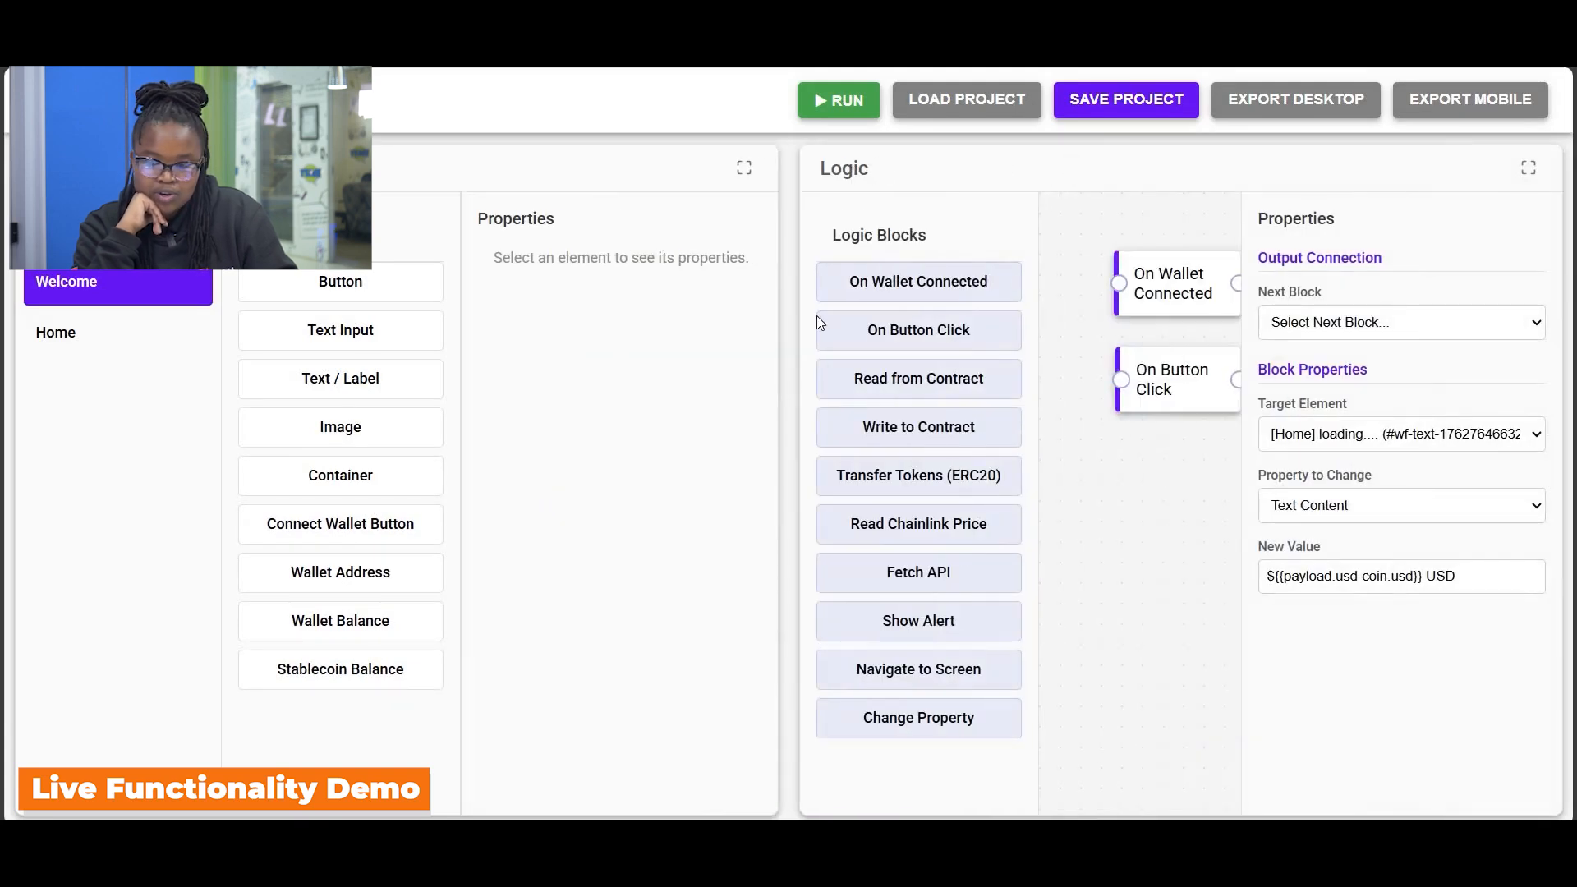
pyautogui.click(1528, 170)
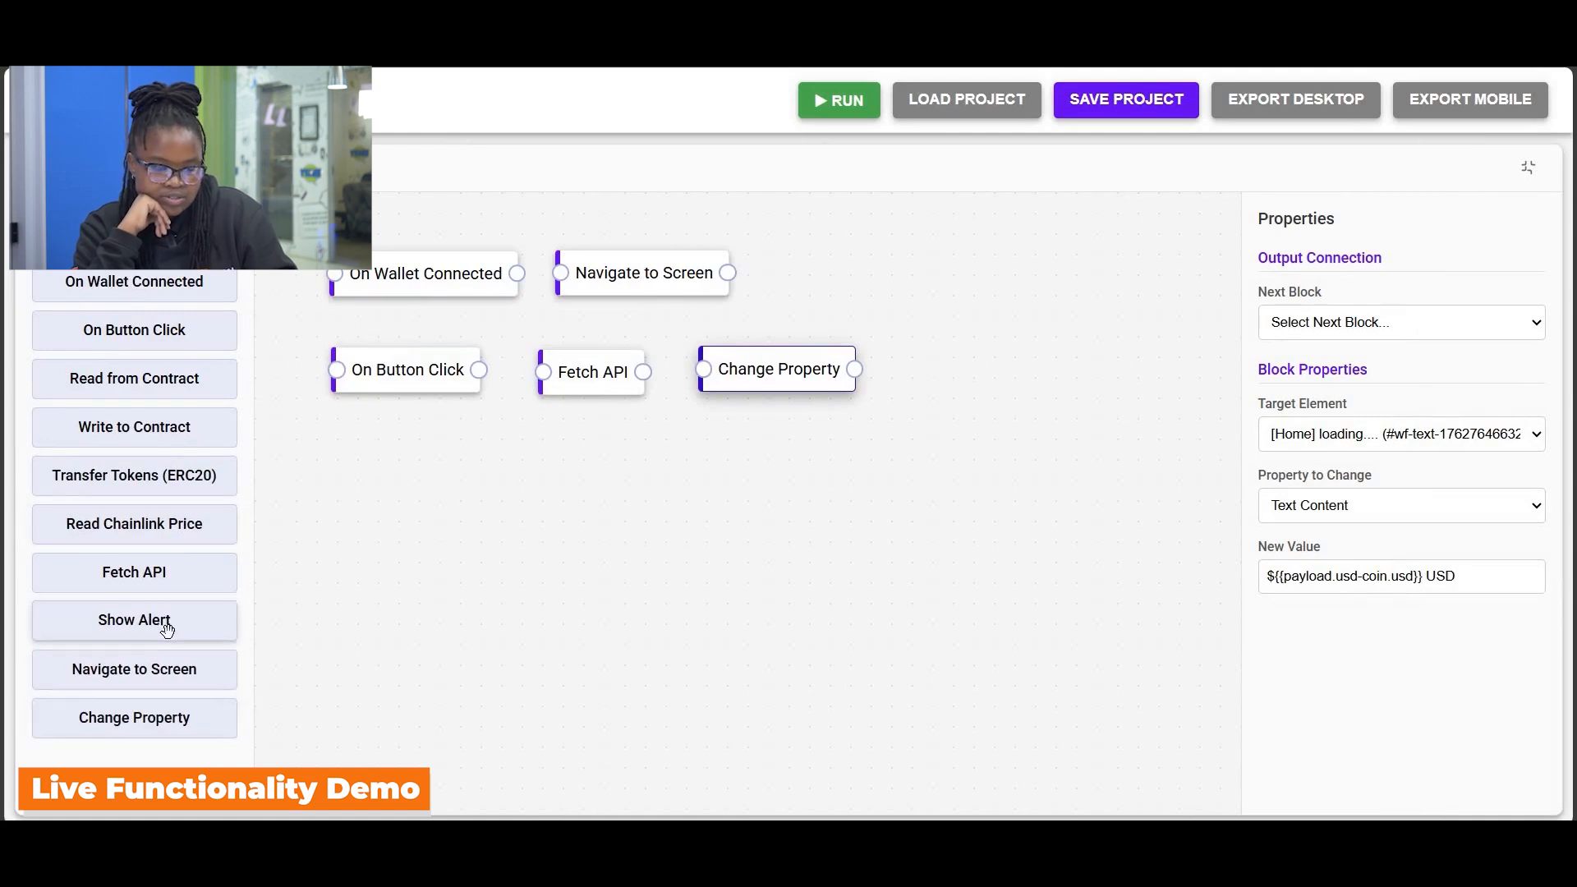
pyautogui.moveTo(166, 629); pyautogui.dragTo(565, 624)
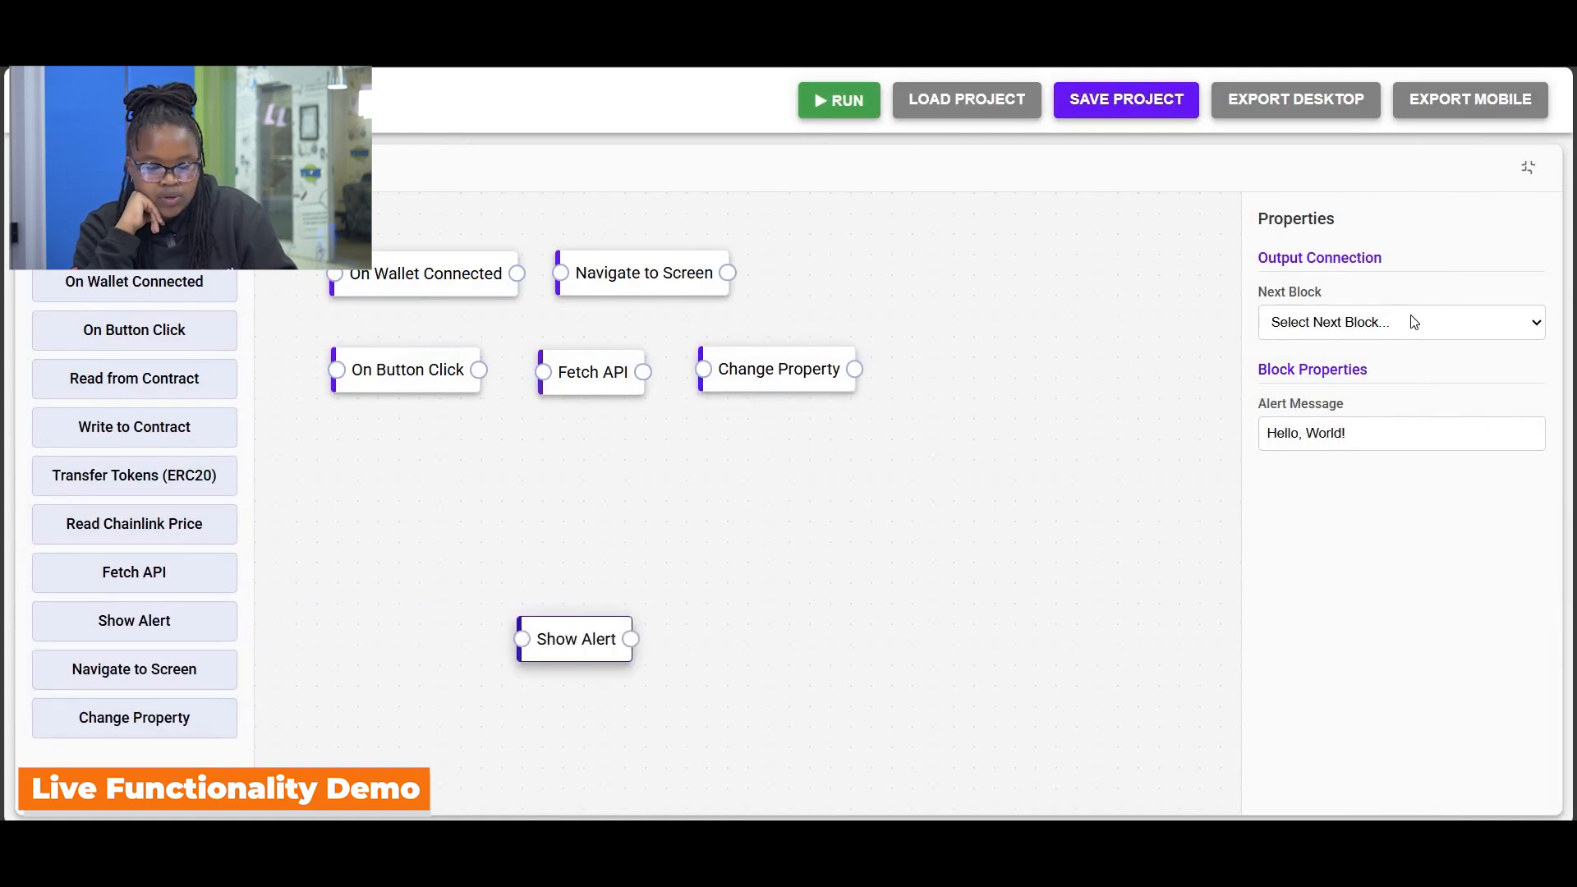
pyautogui.moveTo(162, 525); pyautogui.dragTo(774, 546)
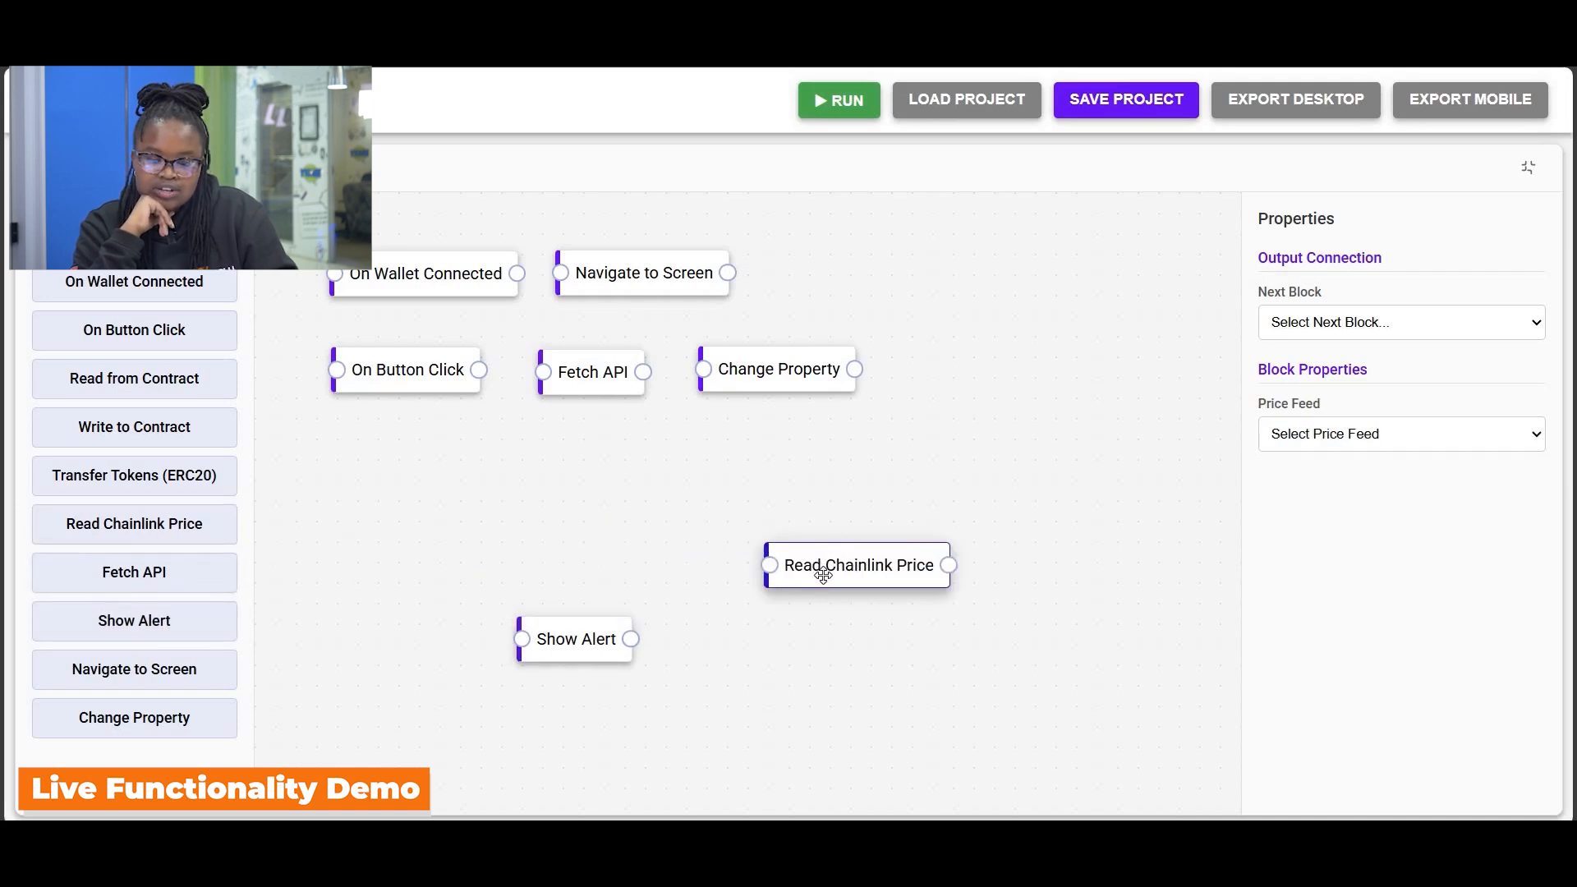
pyautogui.press('Delete')
# Add a Transfer Tokens (ERC20) block and a Write to Contract block in turn to examine their properties, deleting each one.
pyautogui.moveTo(138, 489); pyautogui.dragTo(726, 532)
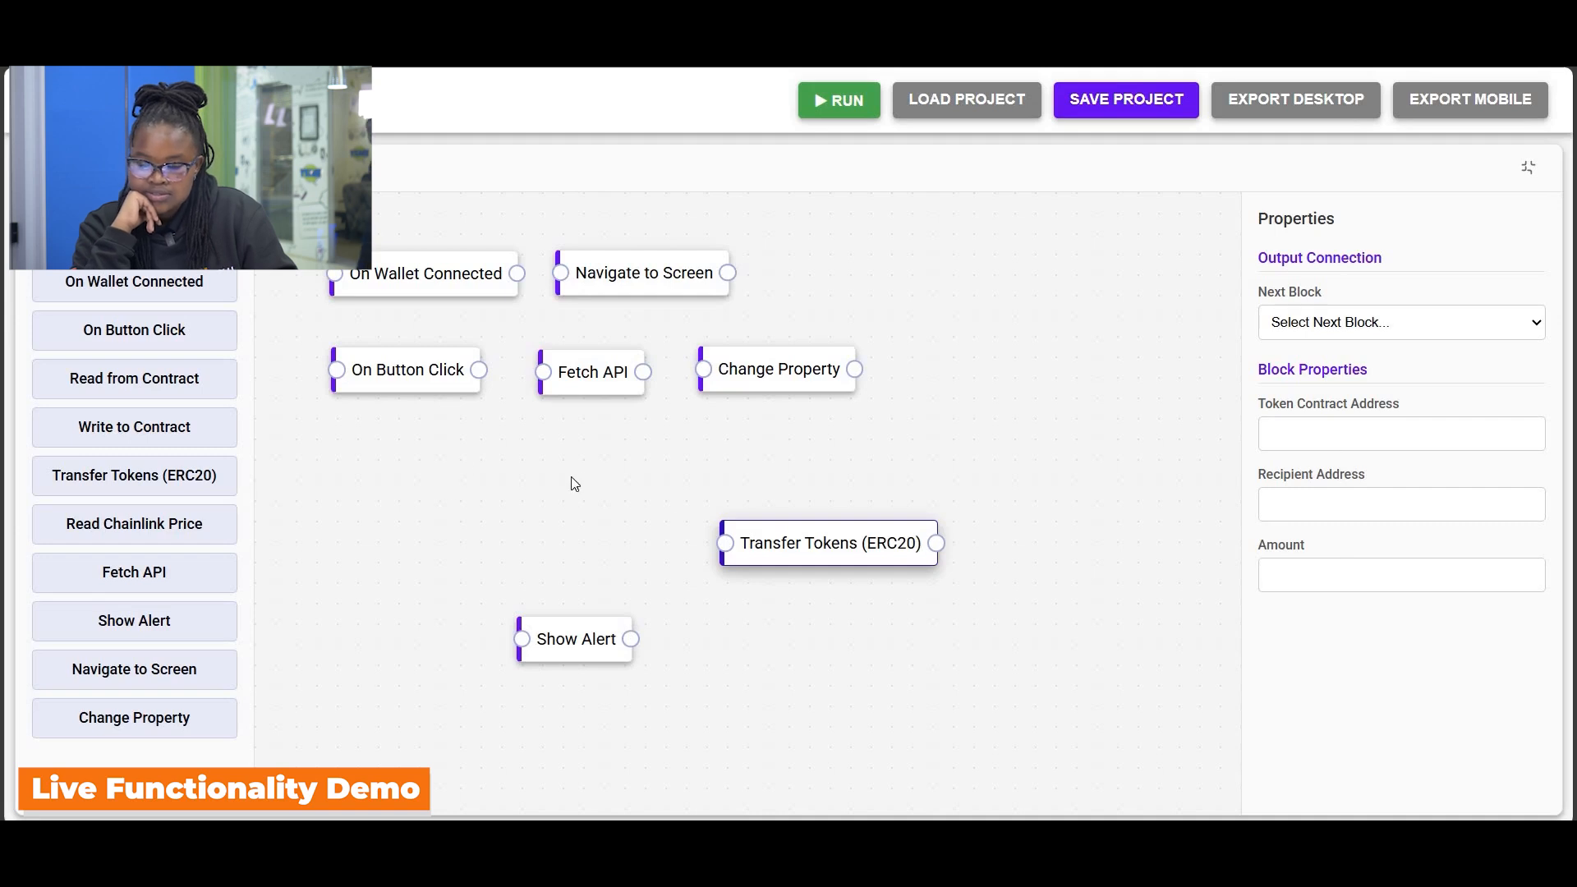
pyautogui.press('Delete')
pyautogui.moveTo(130, 436); pyautogui.dragTo(857, 545)
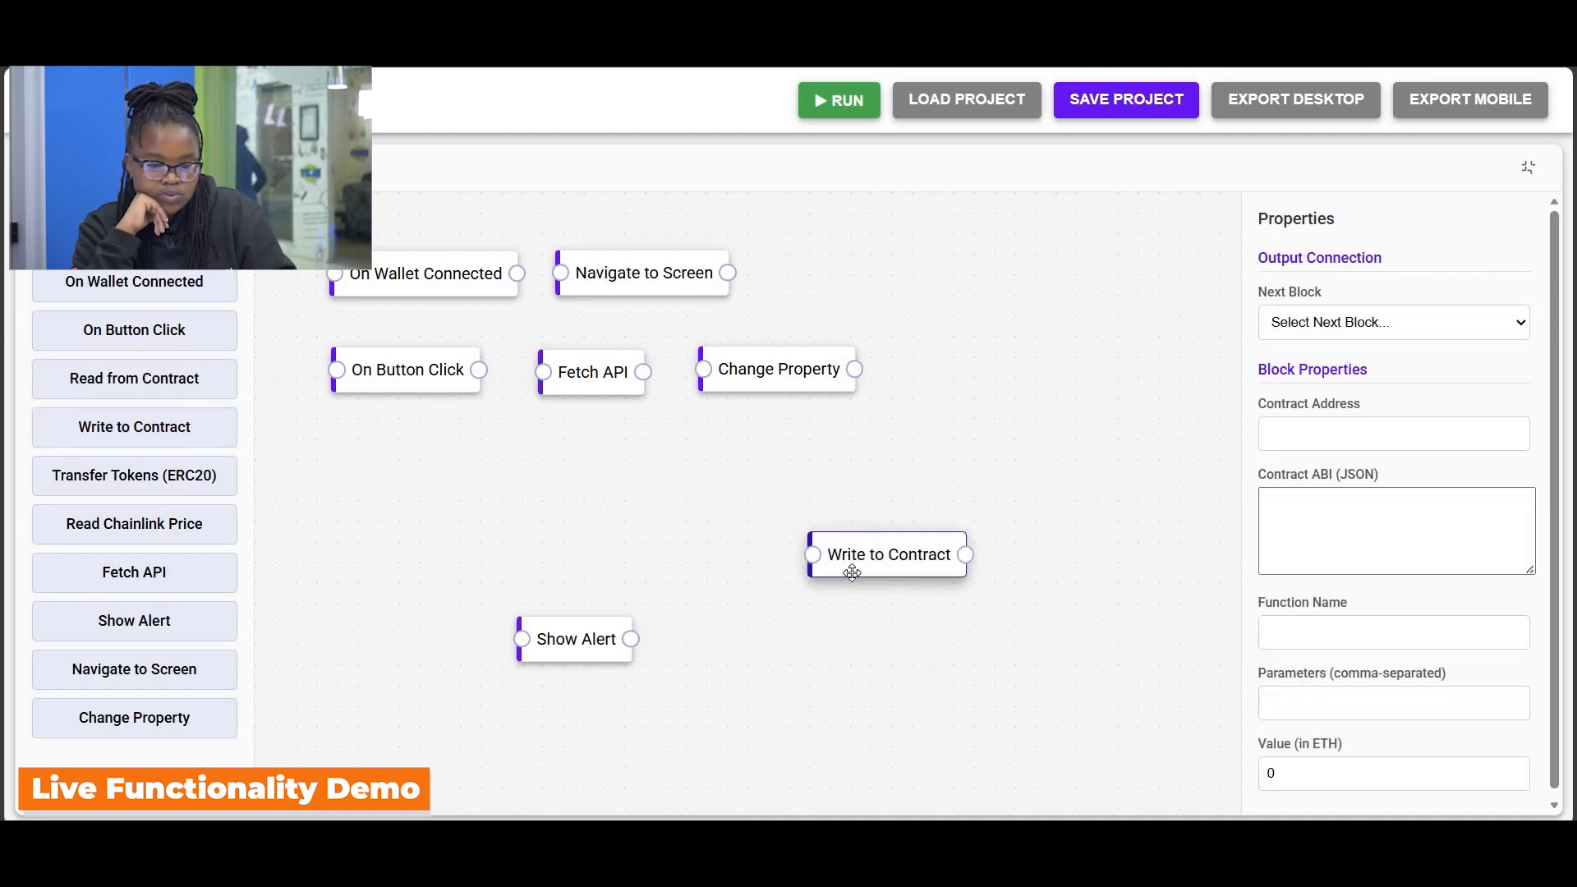
pyautogui.scroll(-1, 1563, 338)
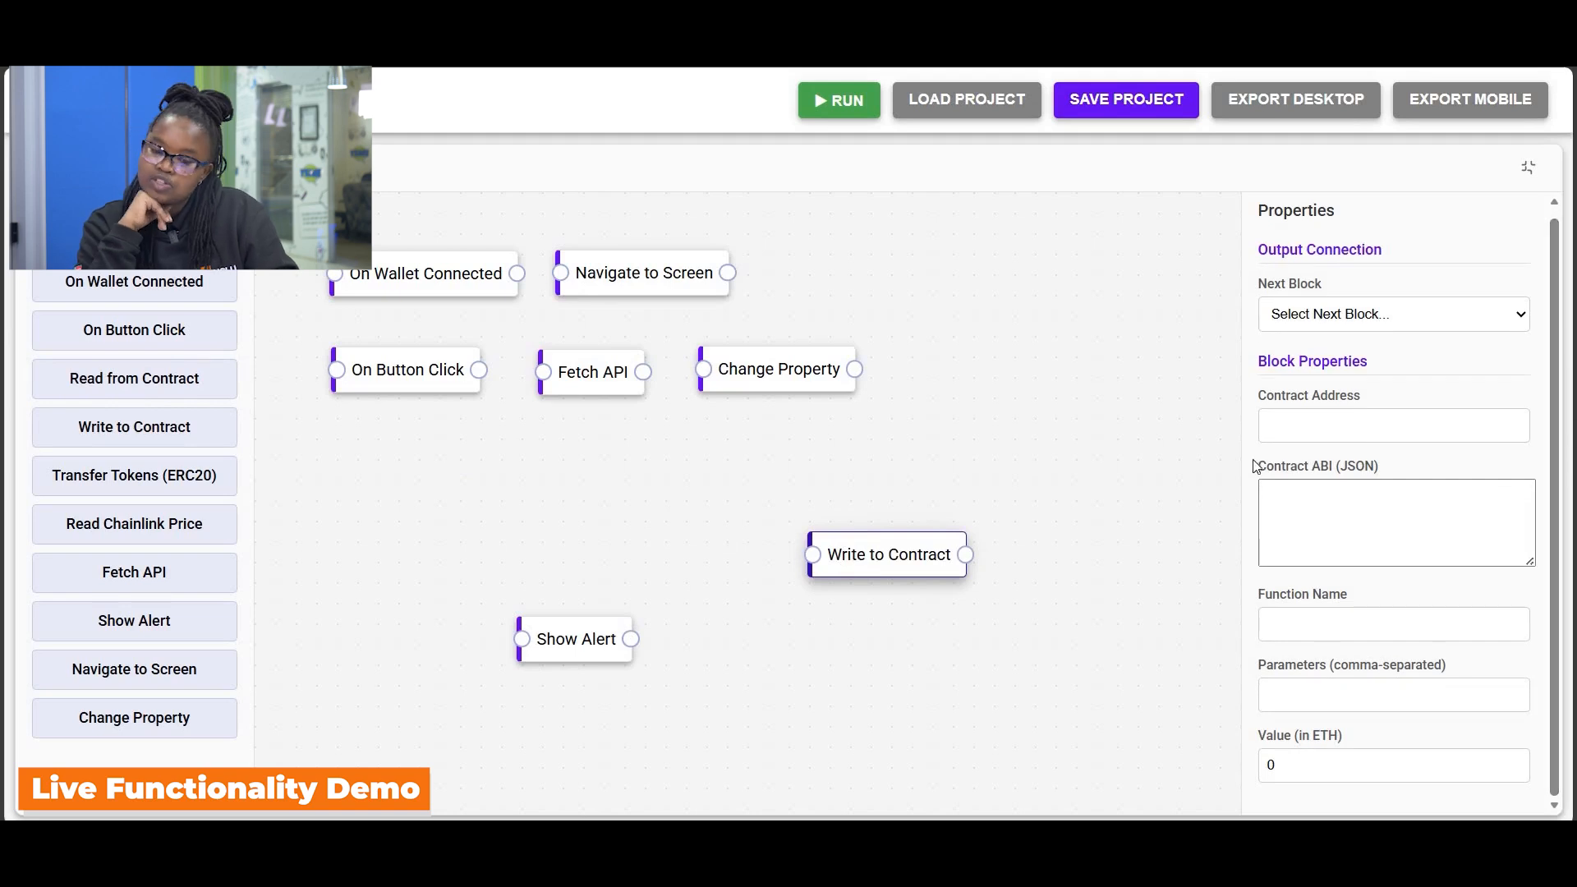
pyautogui.press('Delete')
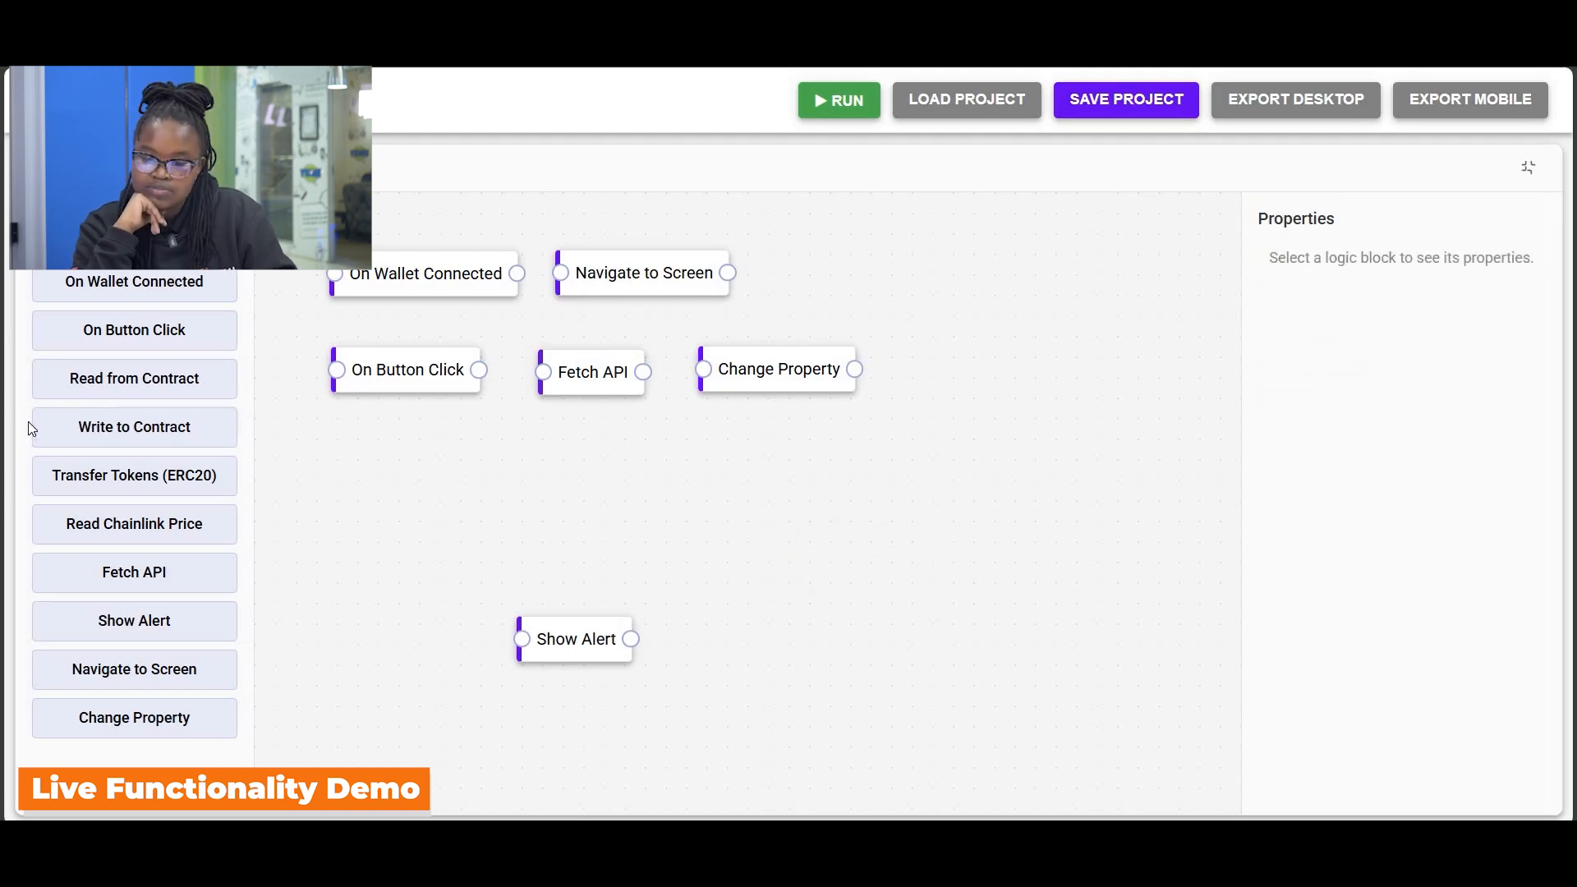
# Add a Read from Contract block to examine its properties, and delete both it and the Show Alert block.
pyautogui.moveTo(103, 384); pyautogui.dragTo(723, 502)
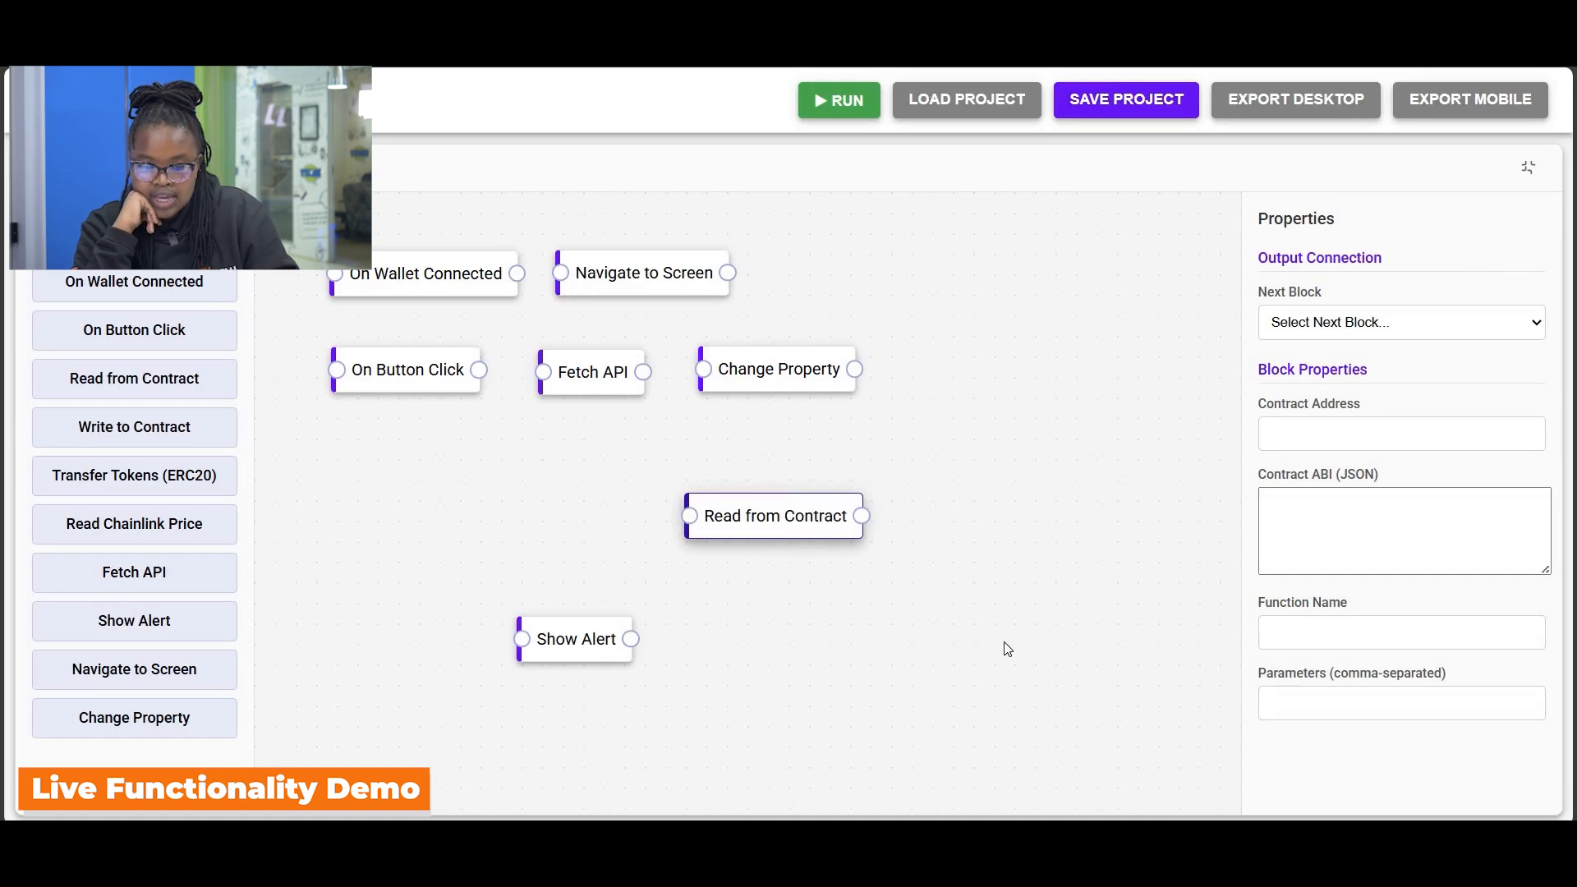
pyautogui.press('Delete')
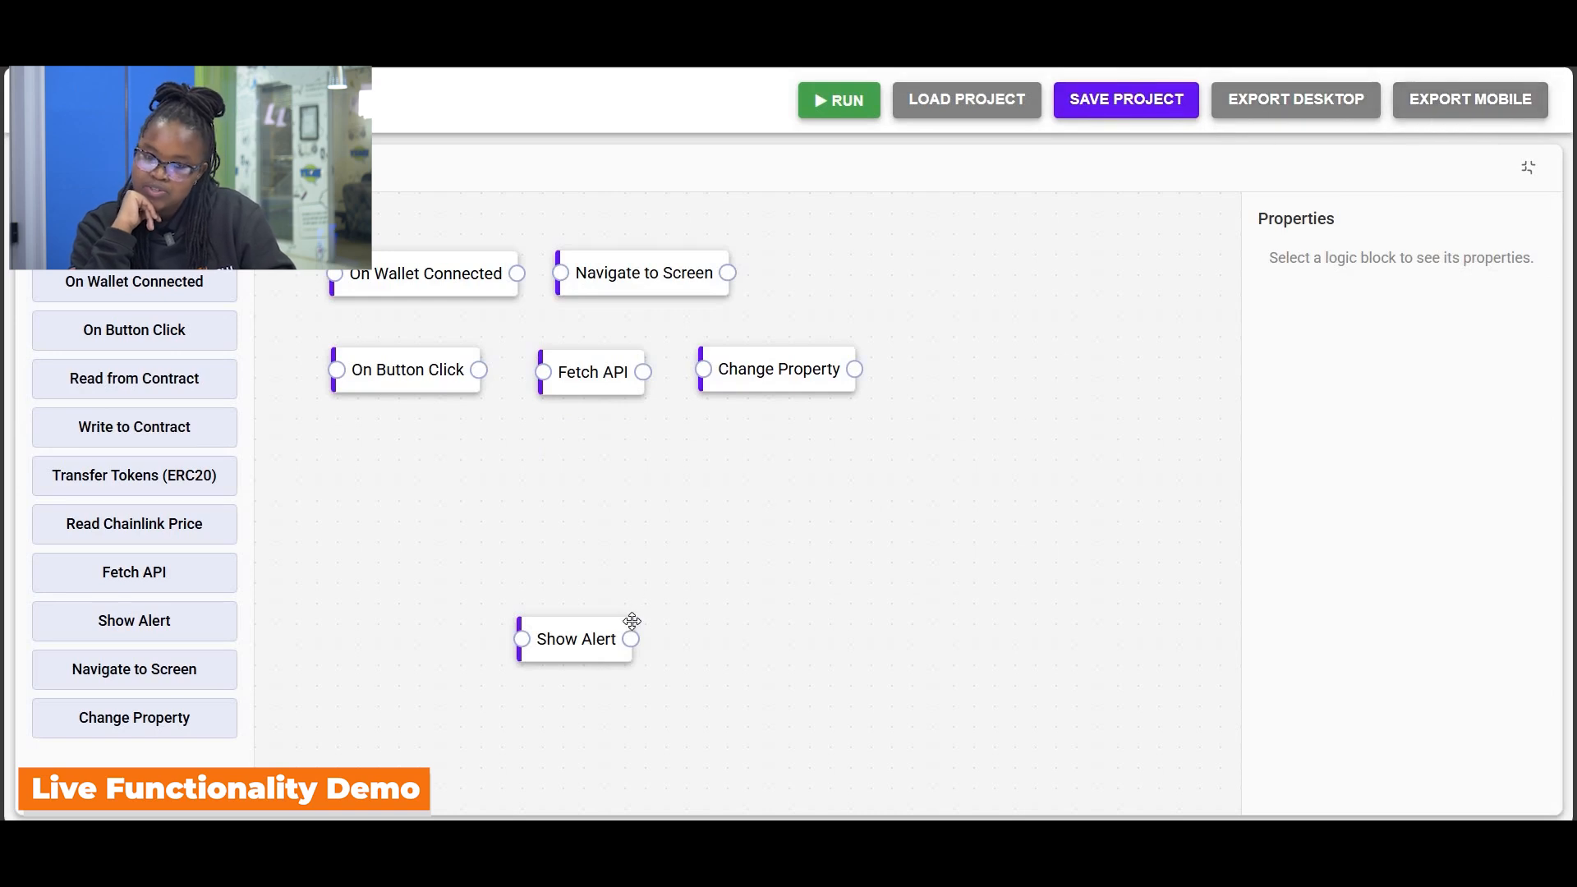
pyautogui.click(536, 640)
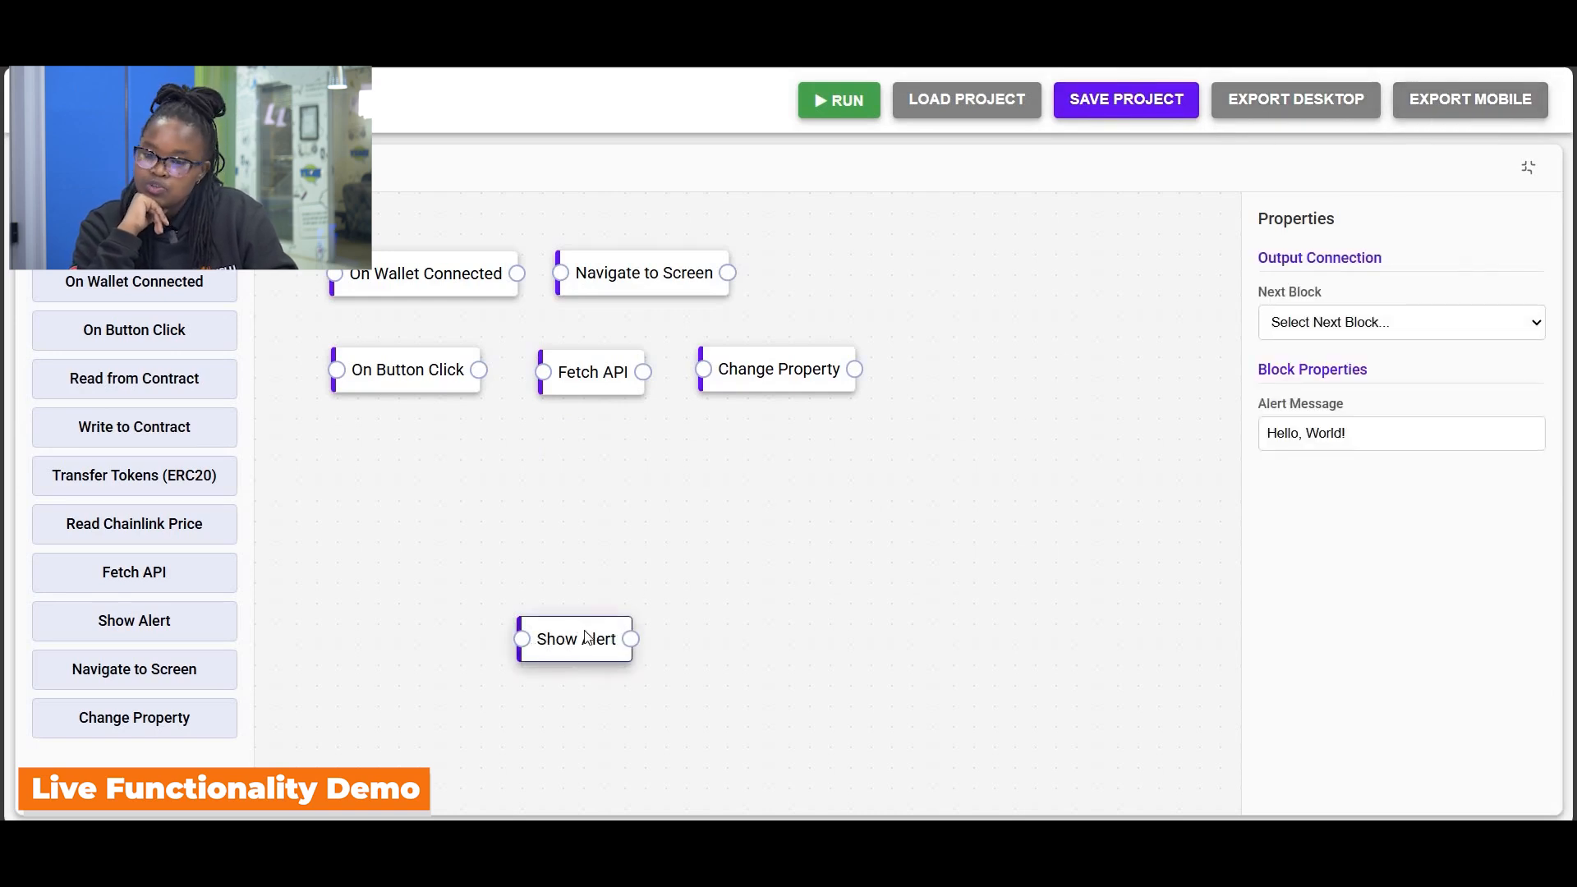
pyautogui.press('Delete')
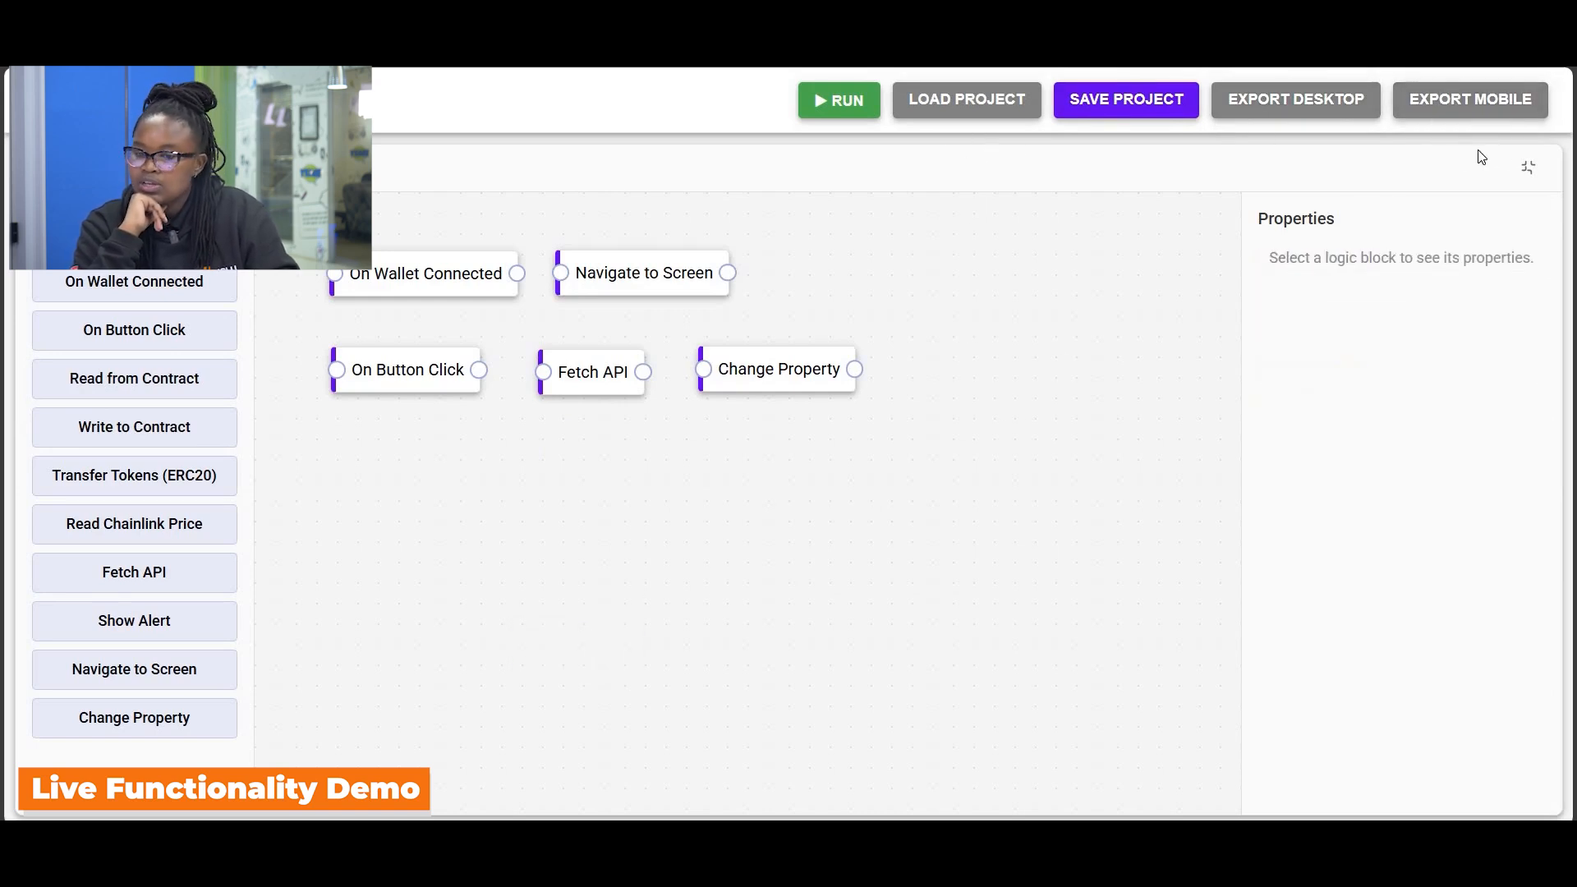
# Set the full-size design canvas to the Tablet layout and run the preview of the Welcome screen.
pyautogui.click(1529, 168)
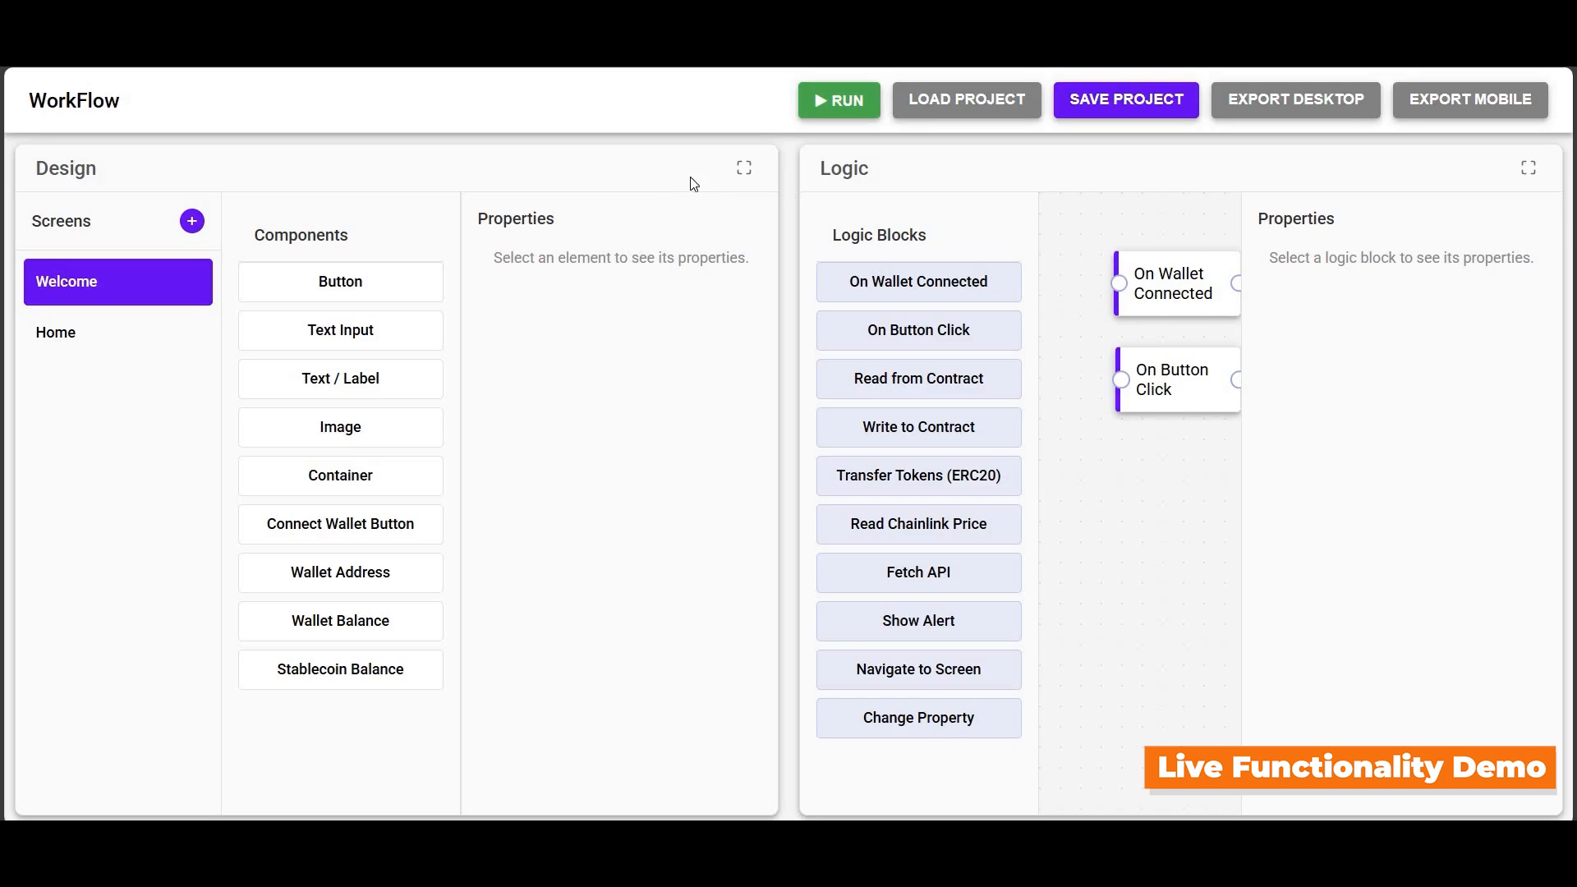
pyautogui.click(744, 168)
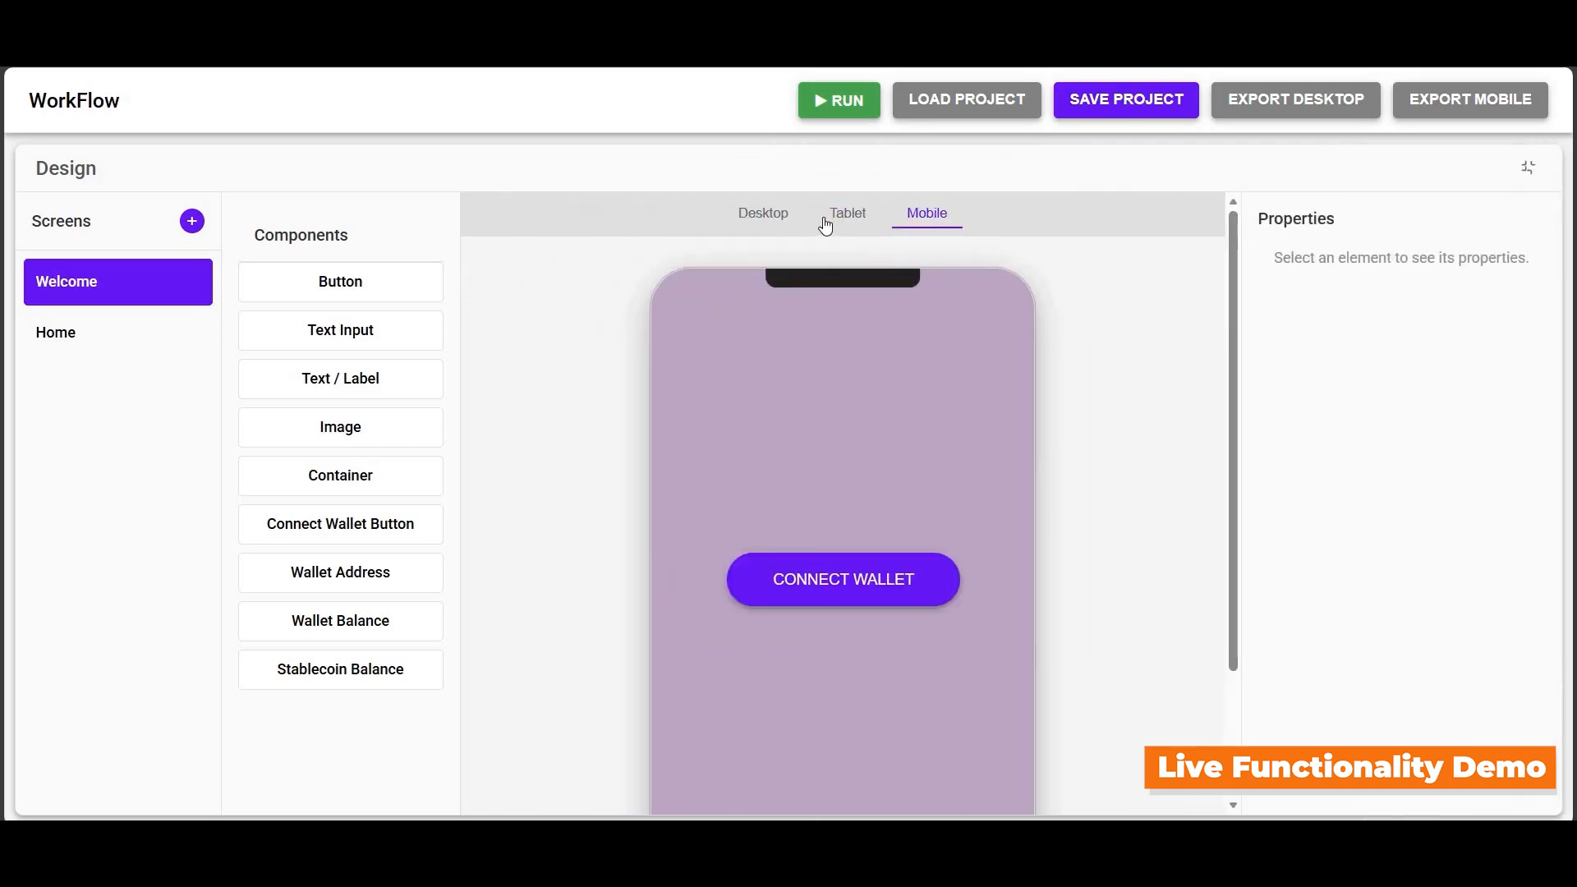
pyautogui.click(828, 222)
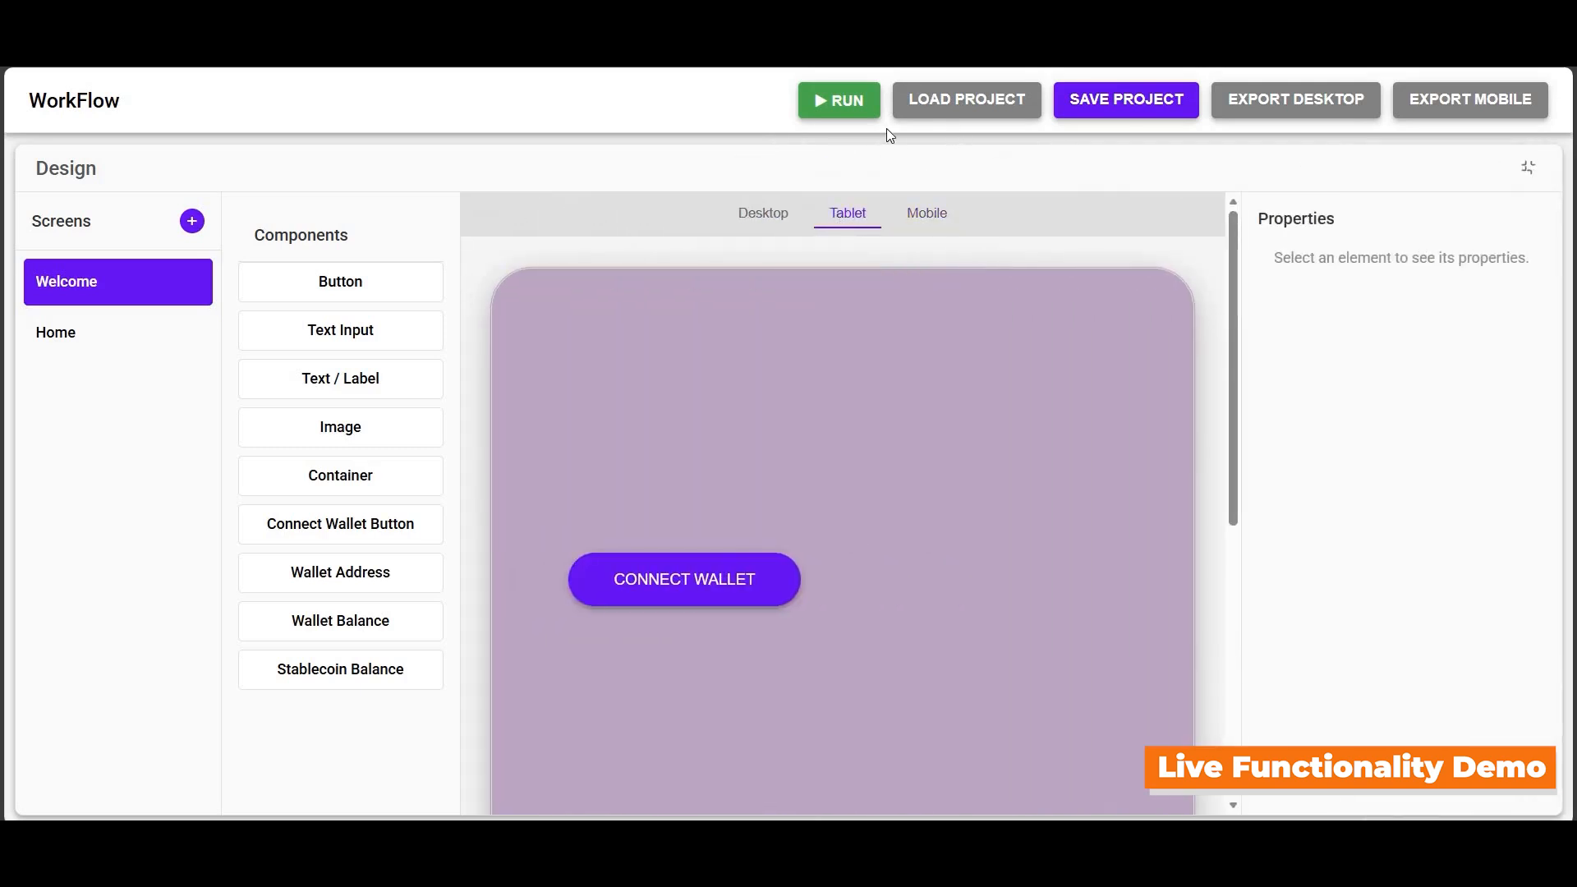
pyautogui.click(828, 114)
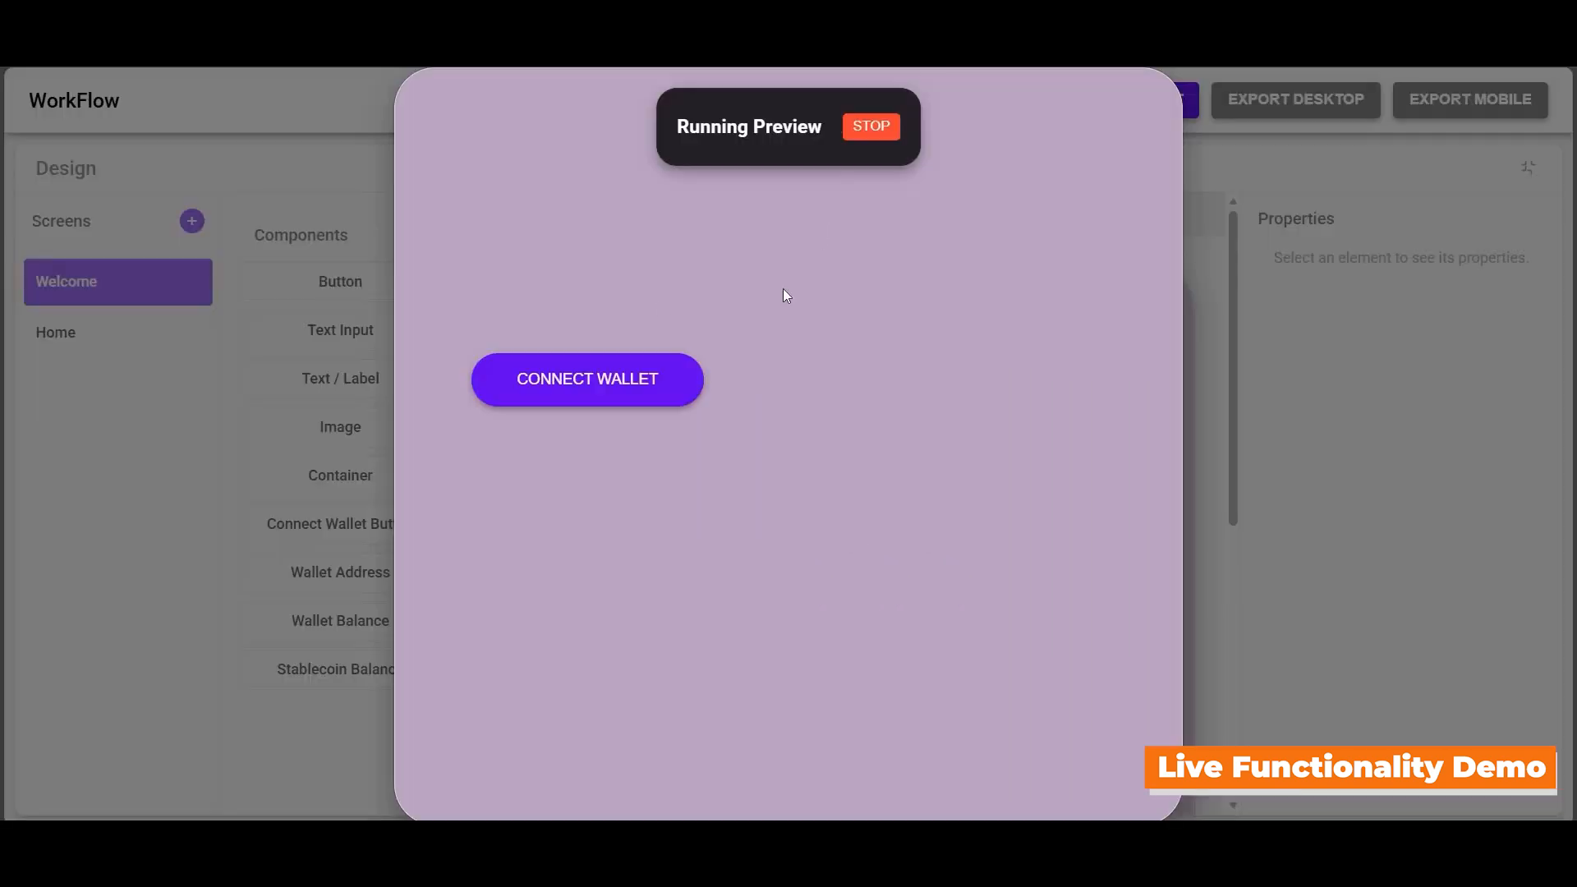
# Connect the wallet and get the live USDC price in the tablet preview, ending with the design canvas back in the Mobile layout.
pyautogui.click(628, 382)
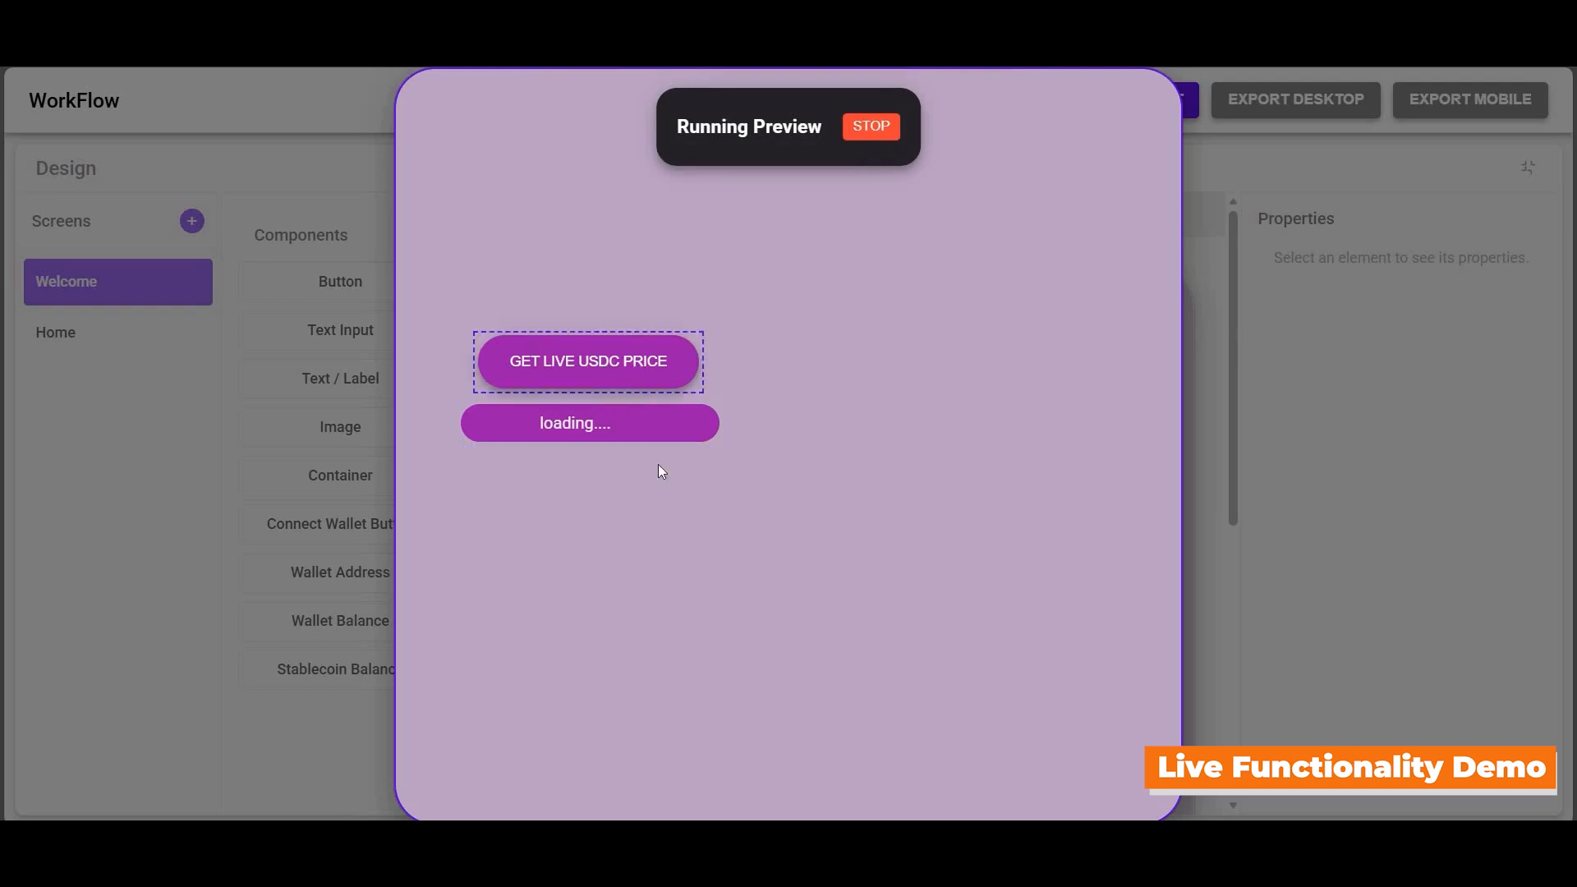
pyautogui.click(547, 347)
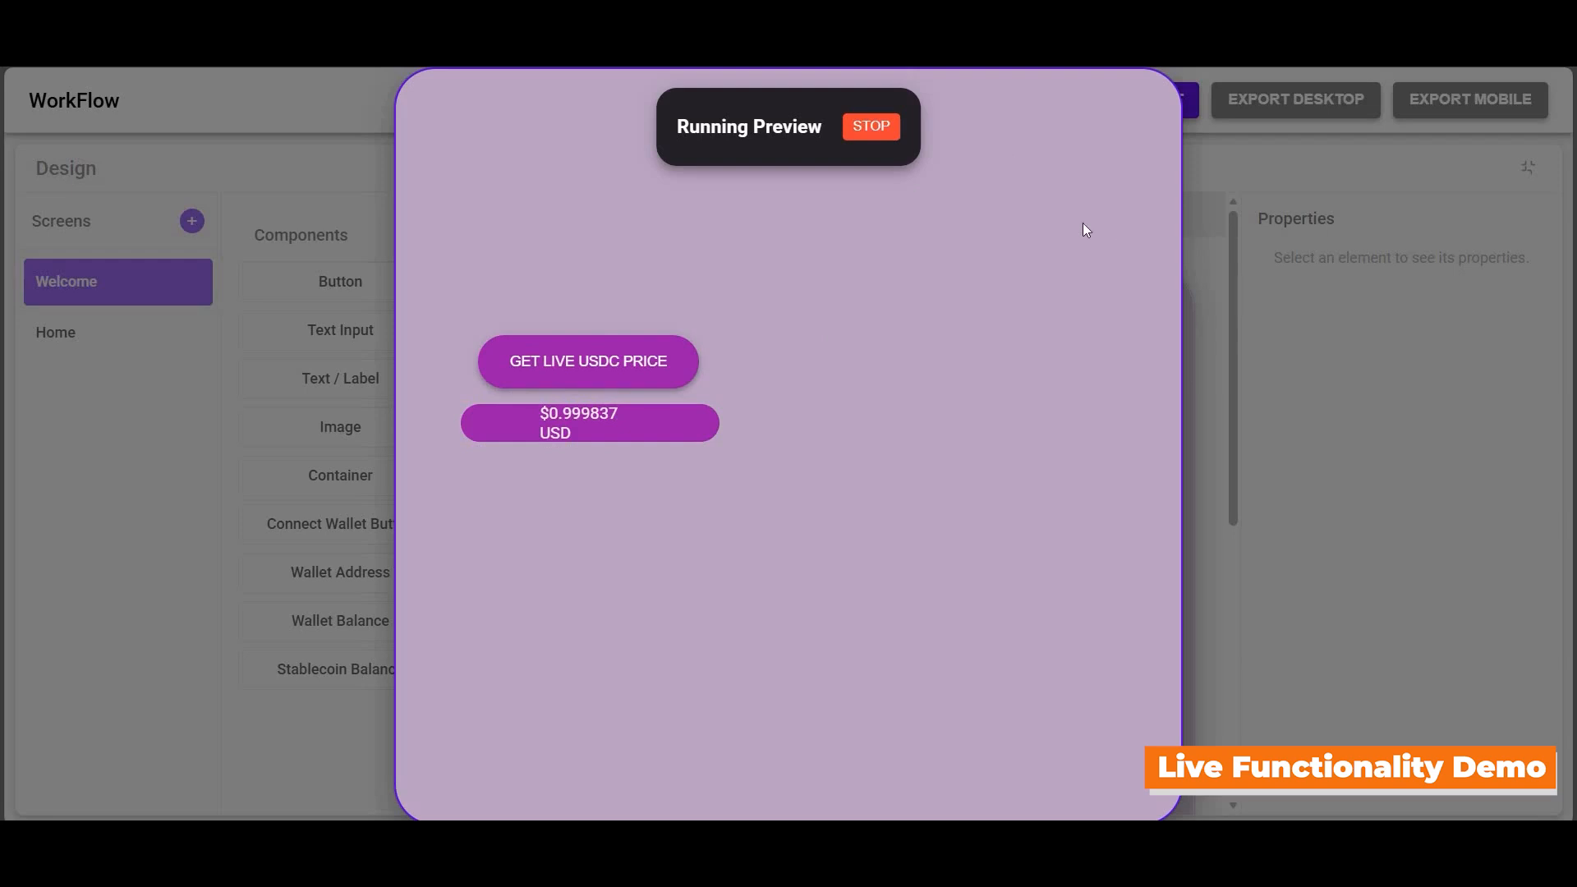
pyautogui.click(872, 128)
pyautogui.click(932, 214)
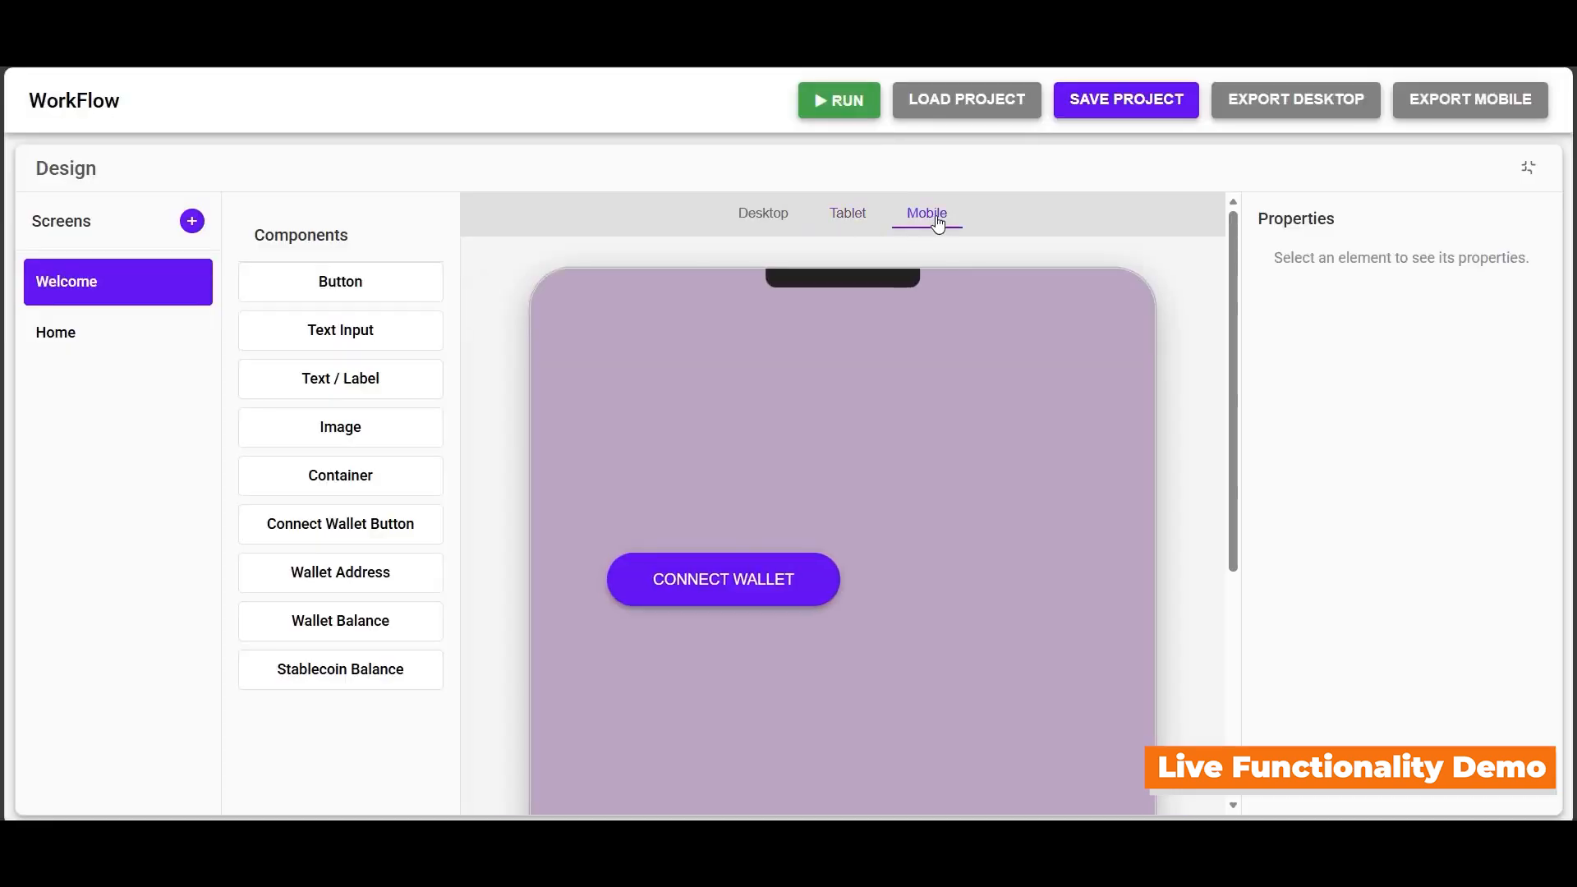